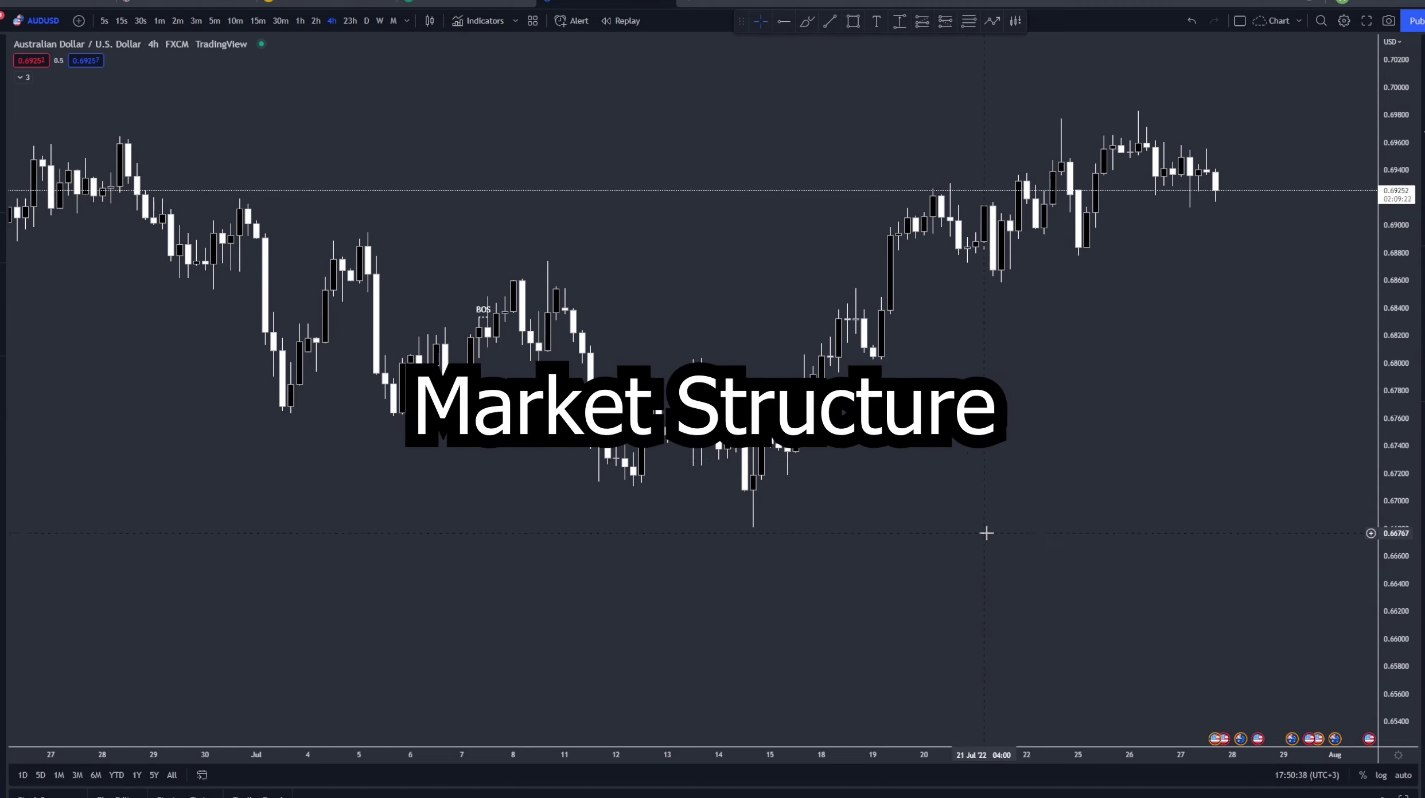
- Draw a rising zigzag path below the candles, with higher highs and higher lows, from about 0.640 up to an arrow near 0.675
drag(1032, 460, 1029, 93)
click(992, 21)
click(579, 547)
click(647, 405)
click(707, 518)
click(801, 294)
click(844, 433)
click(930, 225)
click(989, 368)
click(1066, 187)
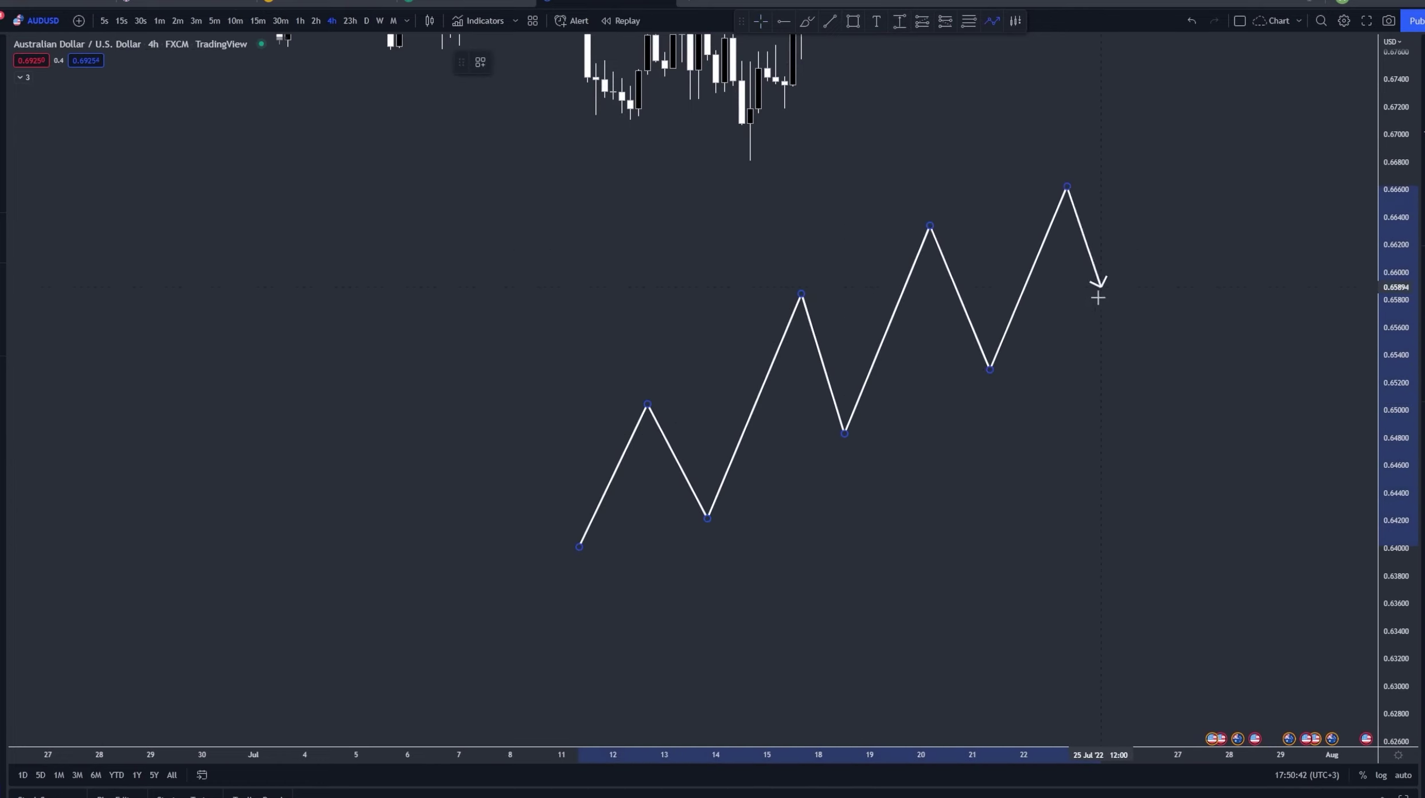
click(1100, 342)
click(1177, 143)
click(1208, 321)
double_click(1305, 69)
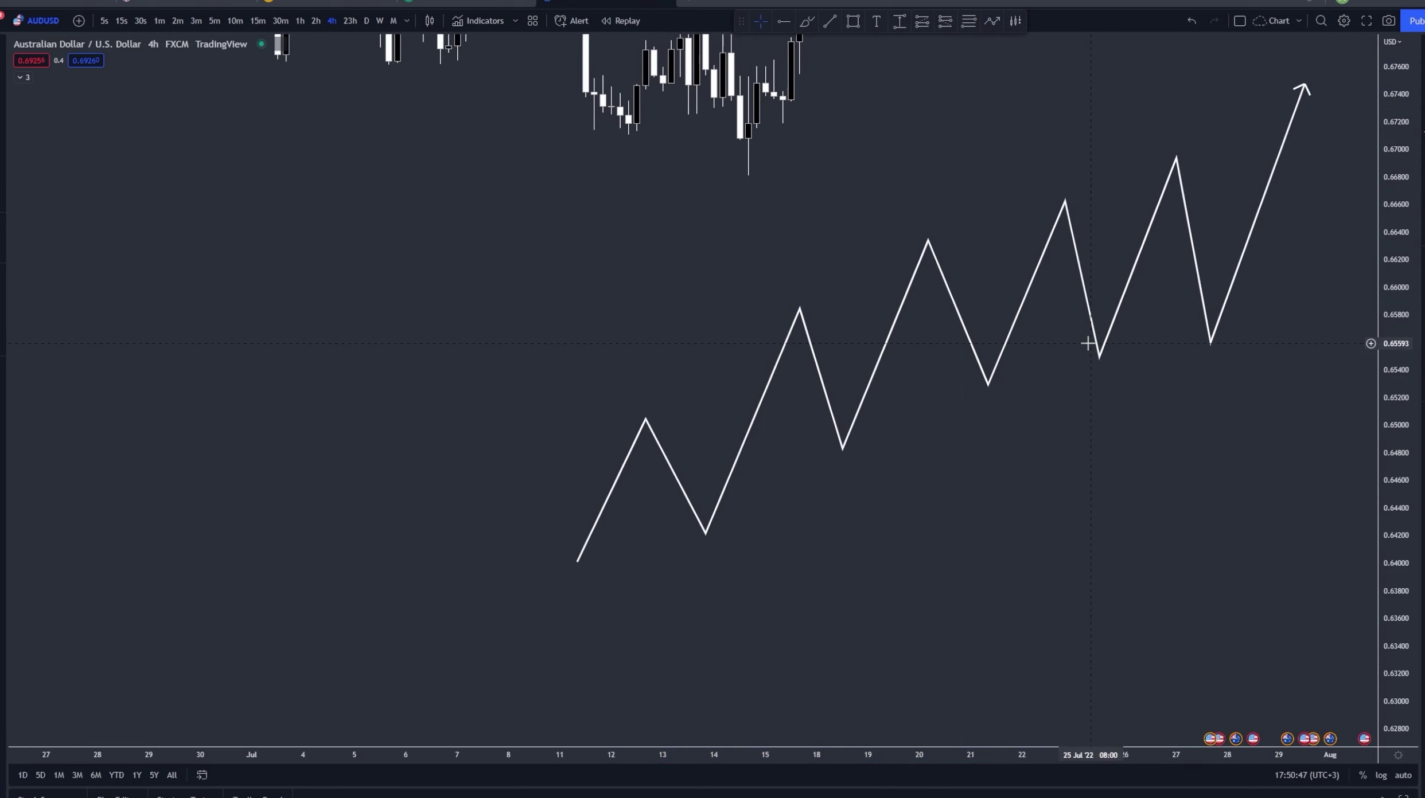
- Mark the first three lows and first three highs of the zigzag path with short brush strokes
click(805, 22)
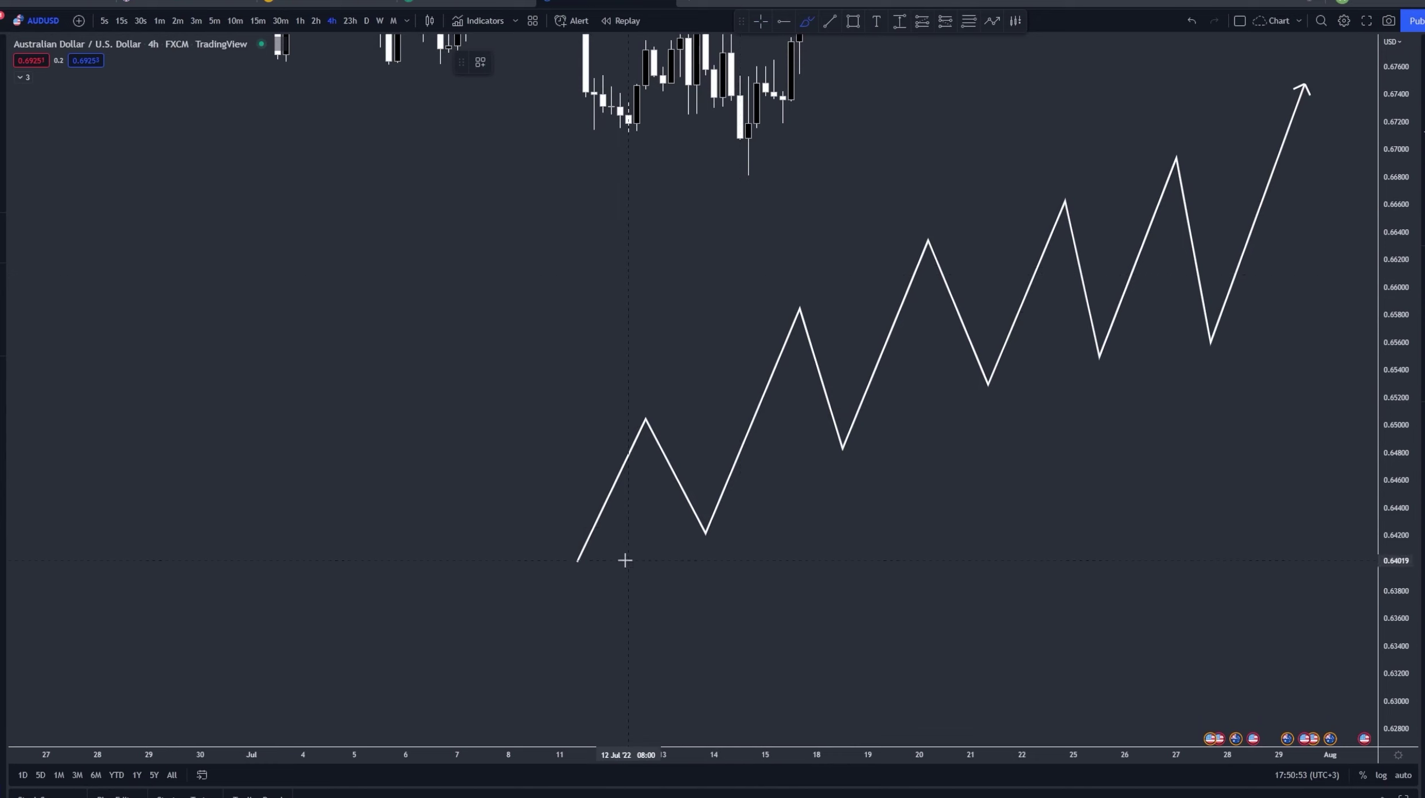
drag(561, 567, 604, 568)
drag(631, 395, 664, 396)
drag(699, 546, 741, 547)
drag(792, 282, 816, 286)
drag(834, 464, 877, 470)
drag(933, 204, 961, 203)
- Switch the chart to the U.S. Dollar Currency Index and return to AUDUSD
key(Down)
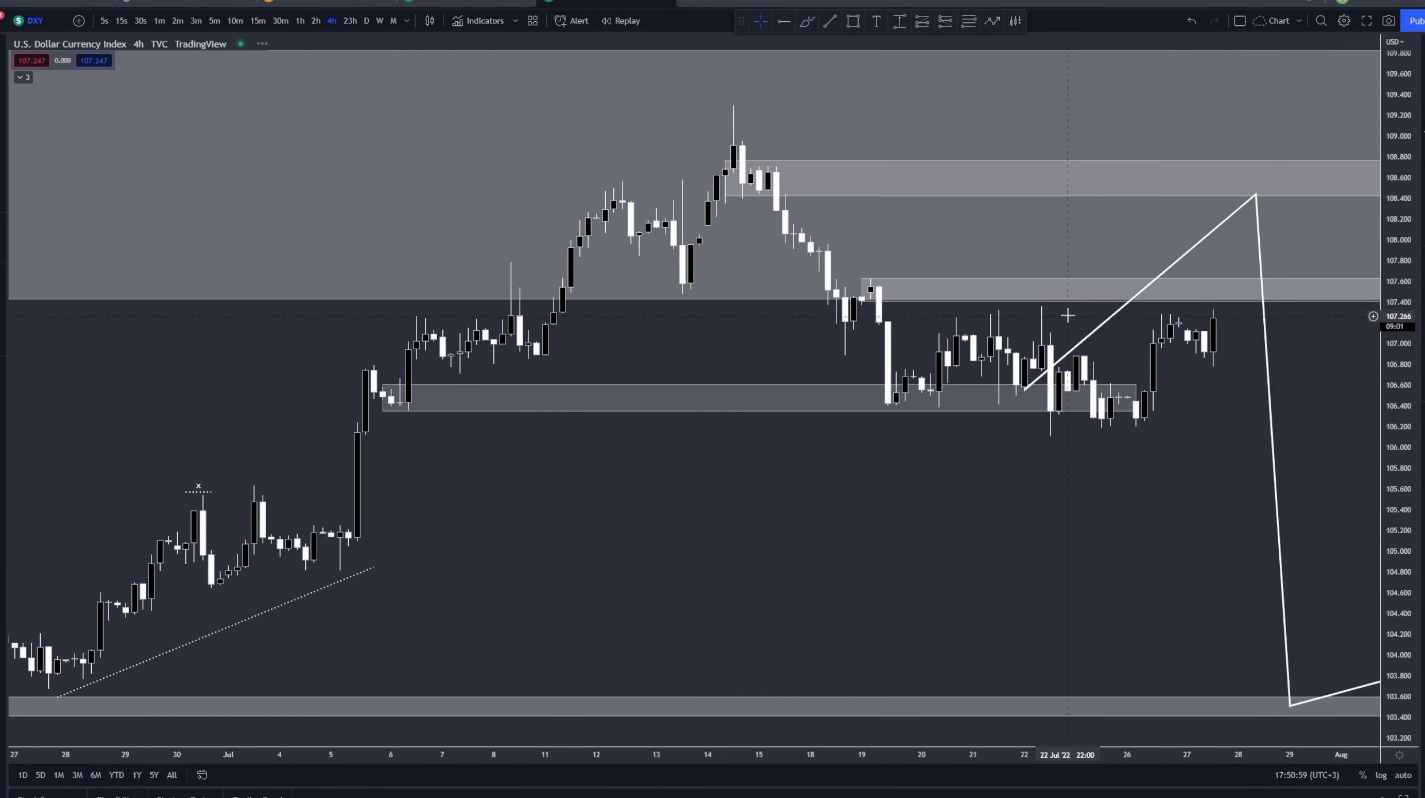
click(1422, 49)
click(1341, 146)
click(1421, 49)
drag(1185, 480, 1225, 407)
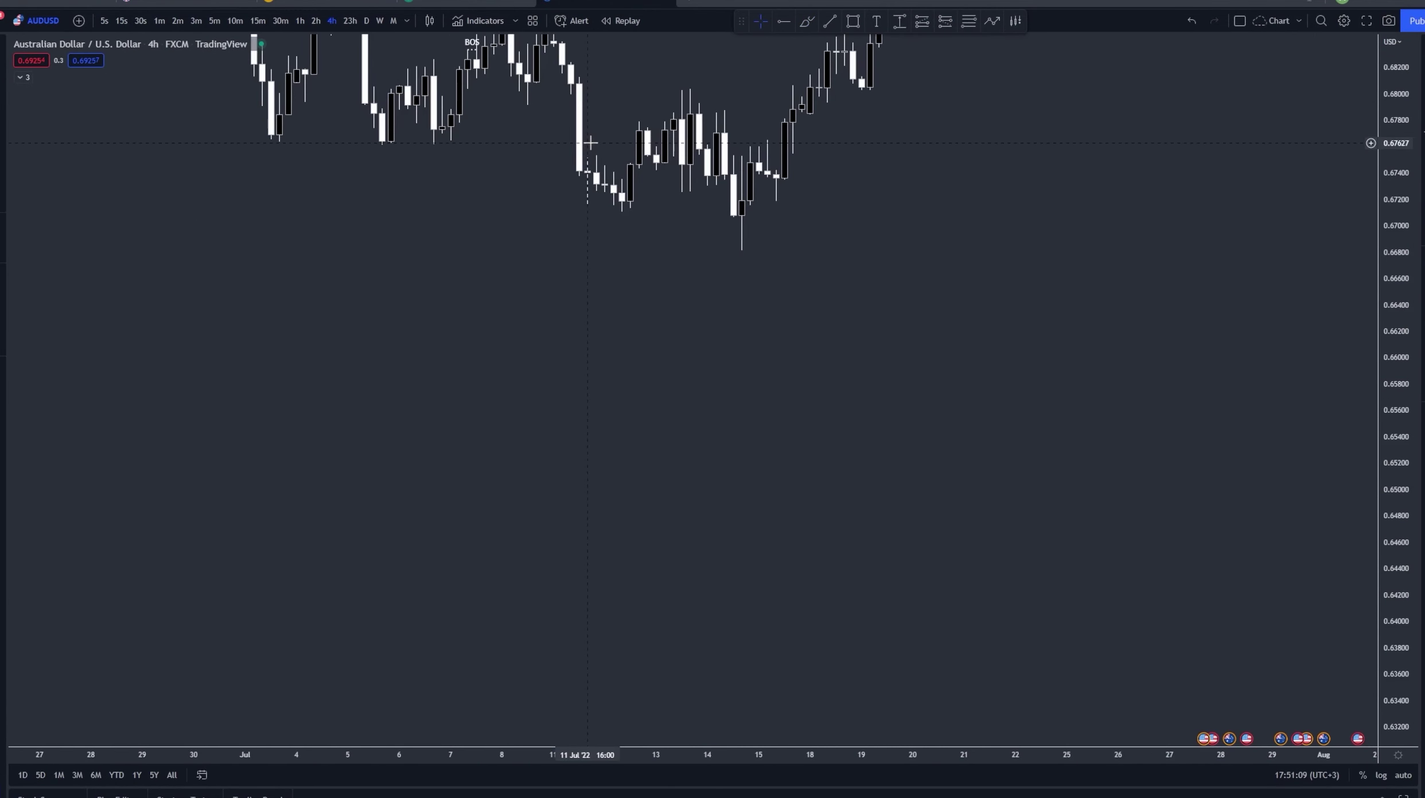
- Examine the swings of the AUDUSD 4-hour candles through June and July
drag(973, 295, 977, 243)
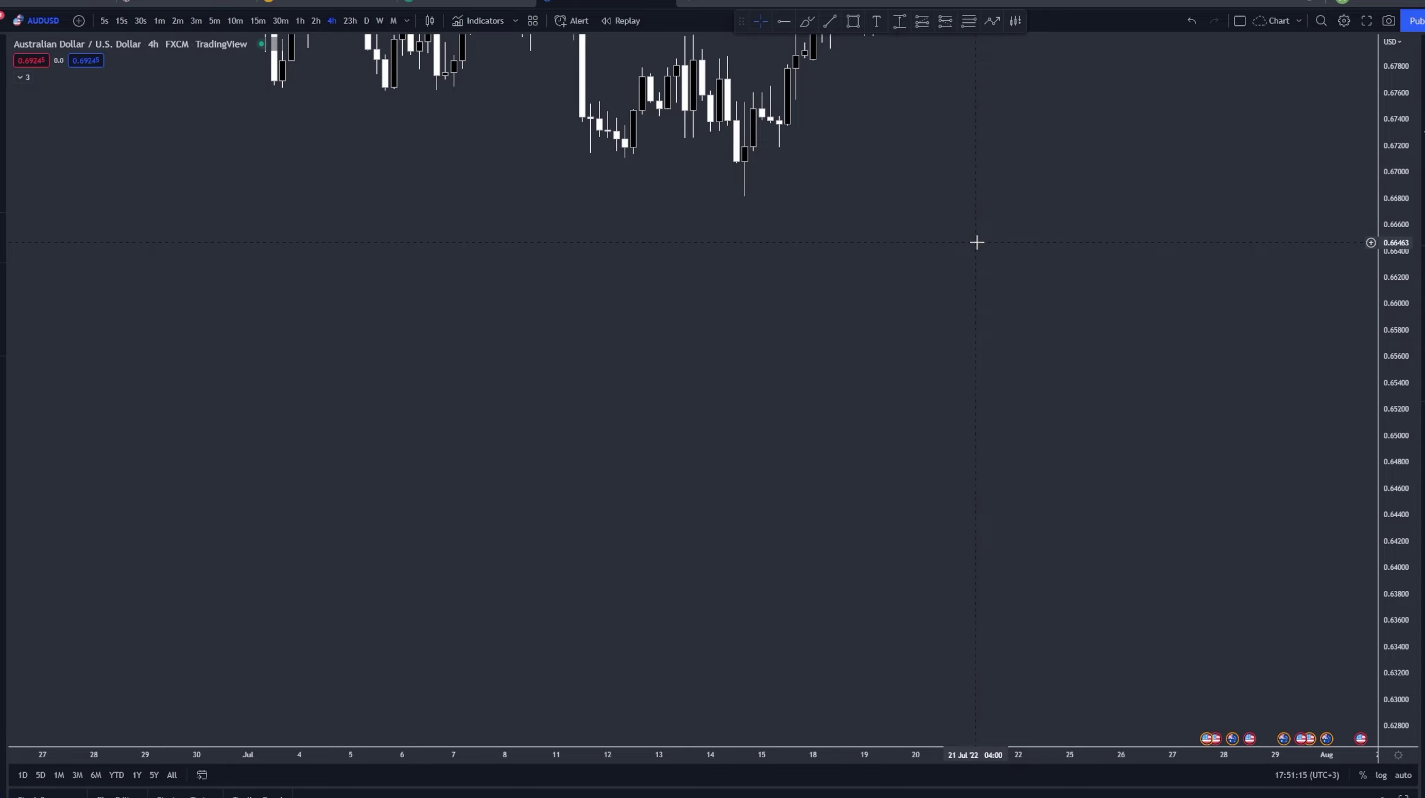
drag(977, 243, 1151, 616)
scroll(1154, 598, down, 4)
drag(1391, 477, 1391, 360)
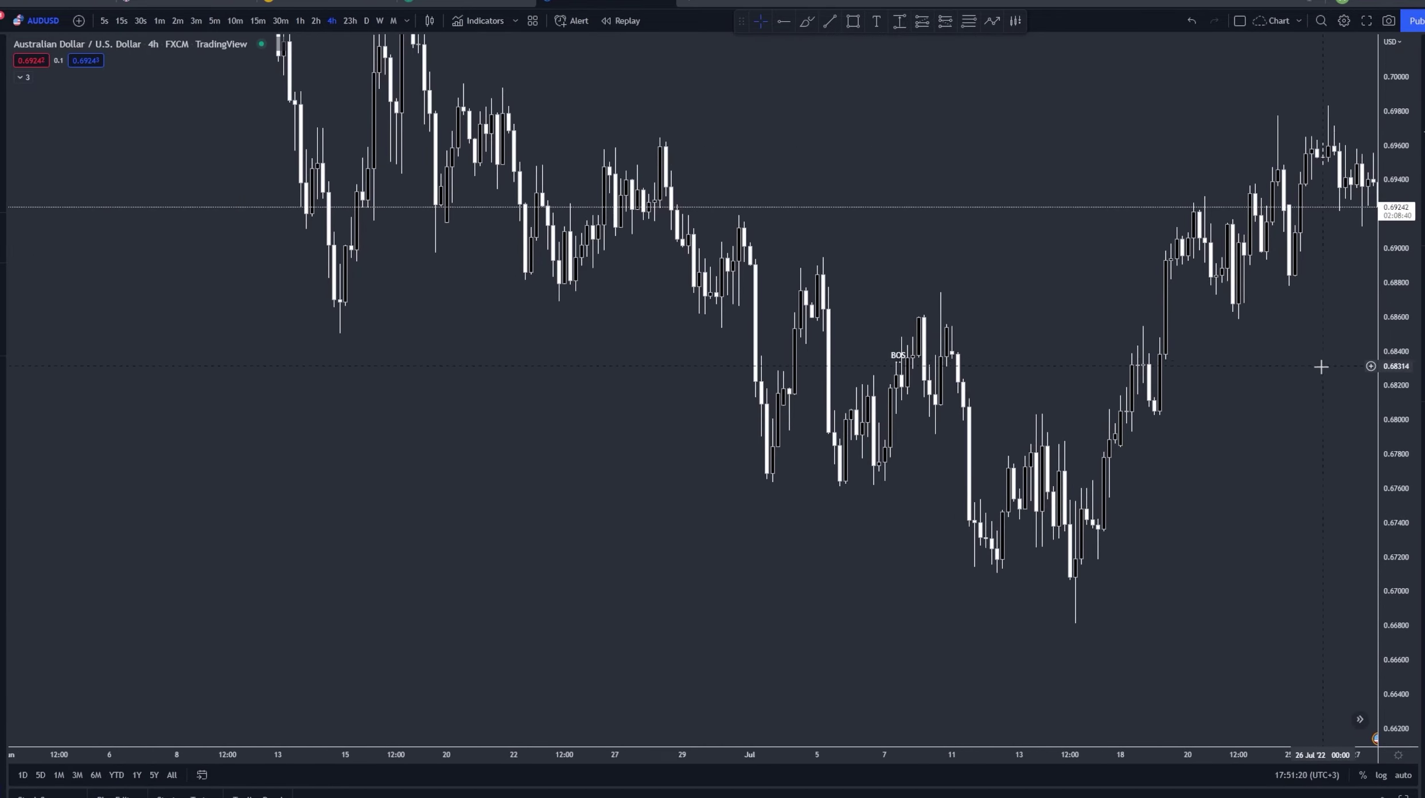
scroll(1325, 360, up, 4)
drag(1394, 411, 1396, 369)
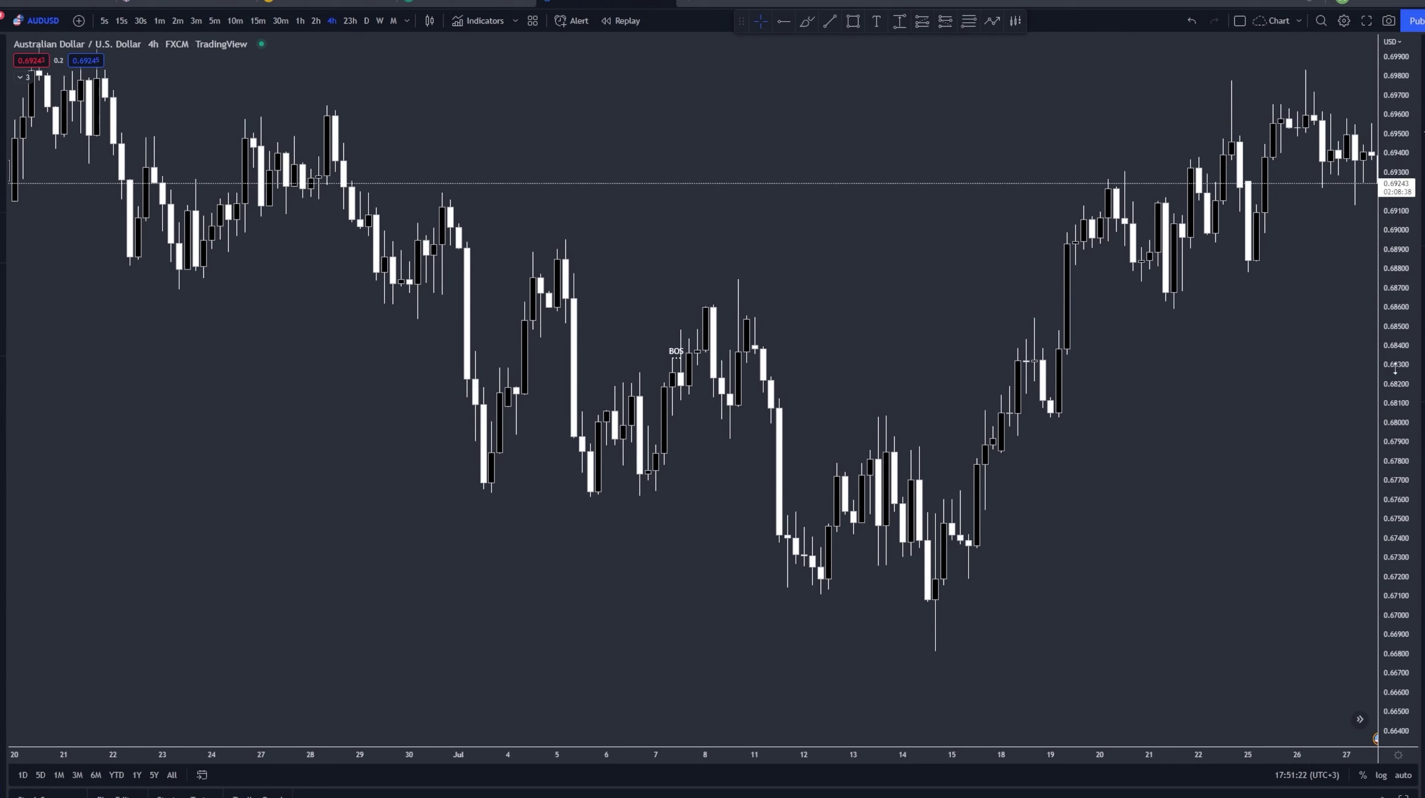
drag(1121, 350, 1049, 311)
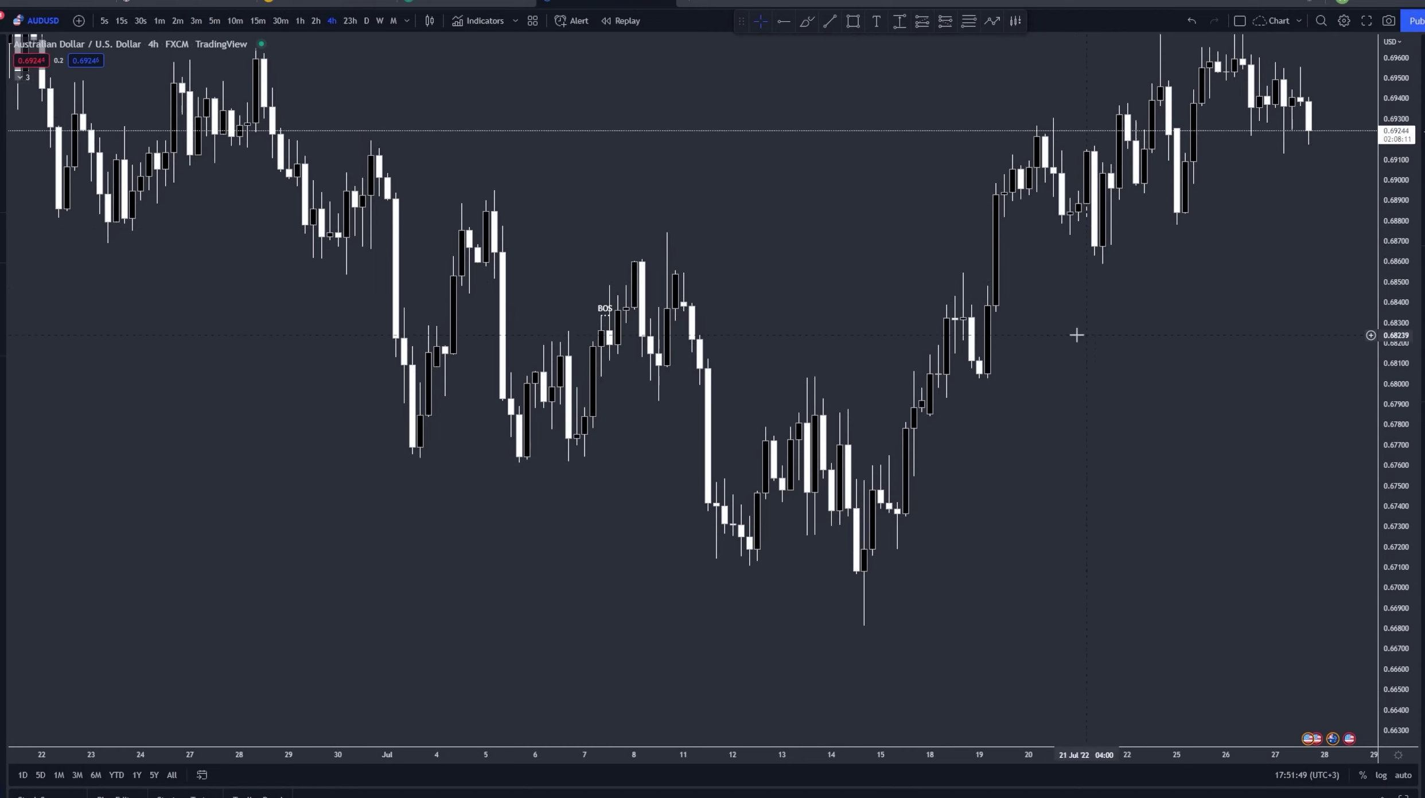
scroll(1050, 334, up, 2)
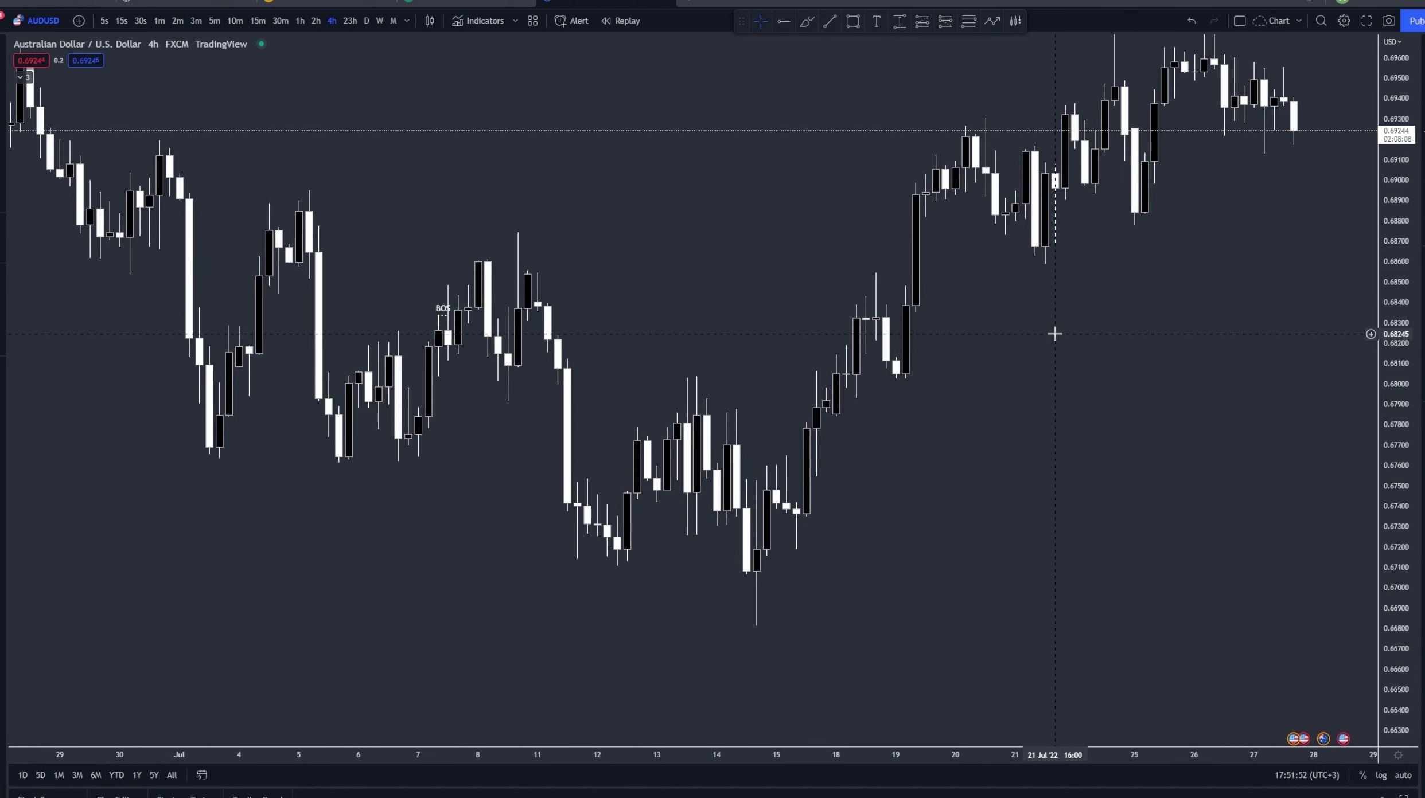
- Hide the candle wicks in the chart's symbol settings
double_click(877, 326)
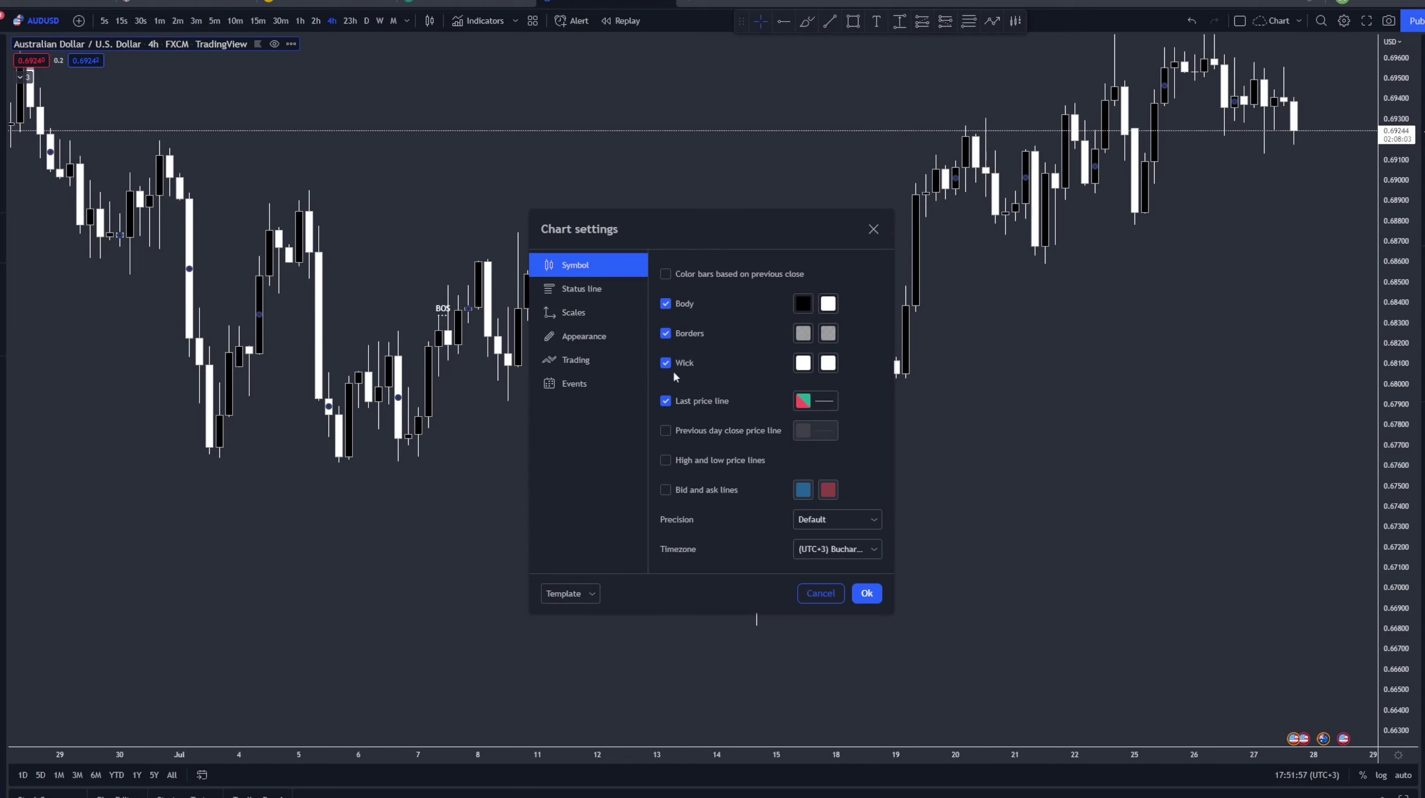
click(666, 363)
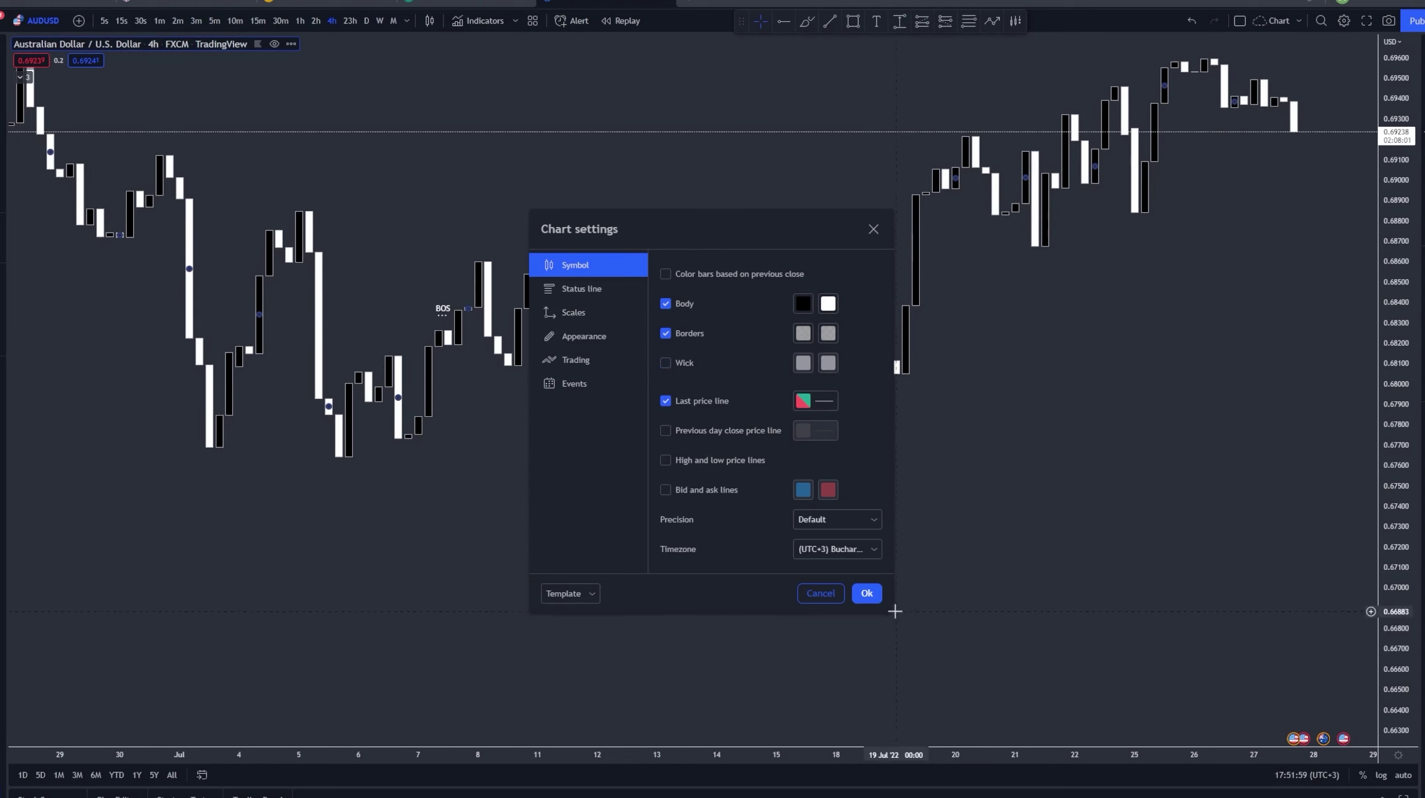
click(866, 593)
- Remove all drawings from the AUDUSD chart
drag(919, 624, 1251, 449)
drag(1384, 312, 1383, 431)
right_click(1300, 465)
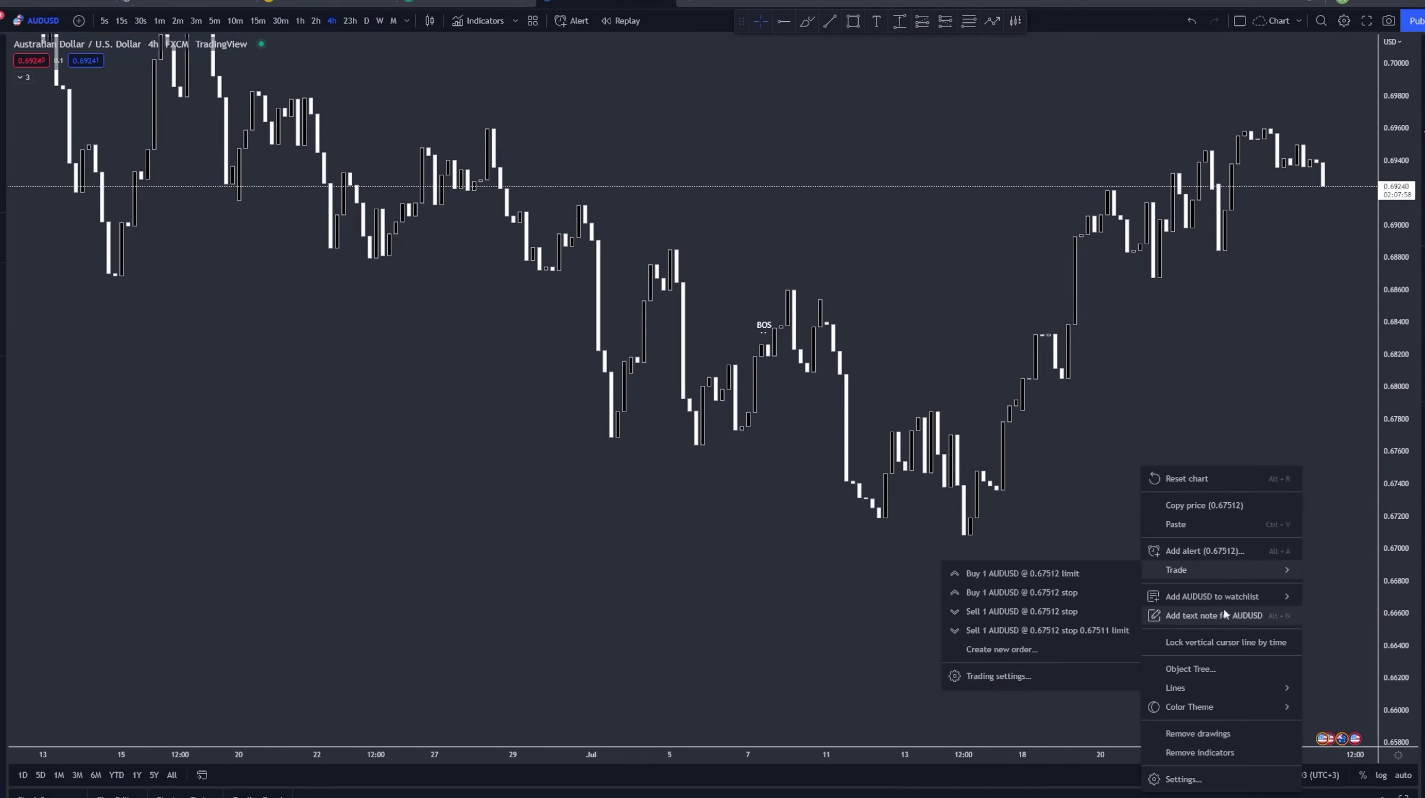
click(1222, 735)
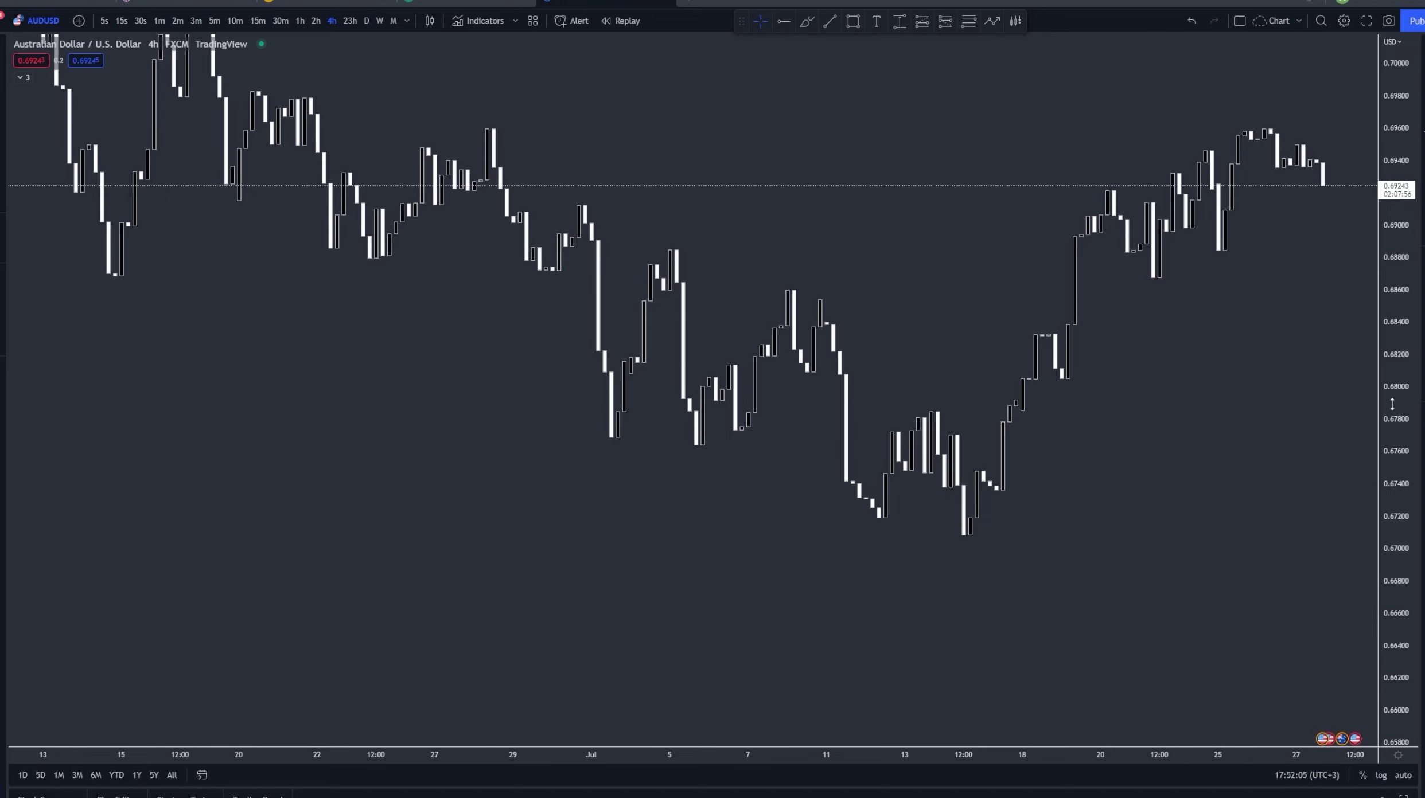
- Sketch a candle below the price: a narrow green rectangle down to about 0.6556 and a dotted vertical wick up to about 0.6733
drag(1392, 405, 1391, 375)
drag(820, 134, 631, 336)
drag(1212, 700, 1168, 566)
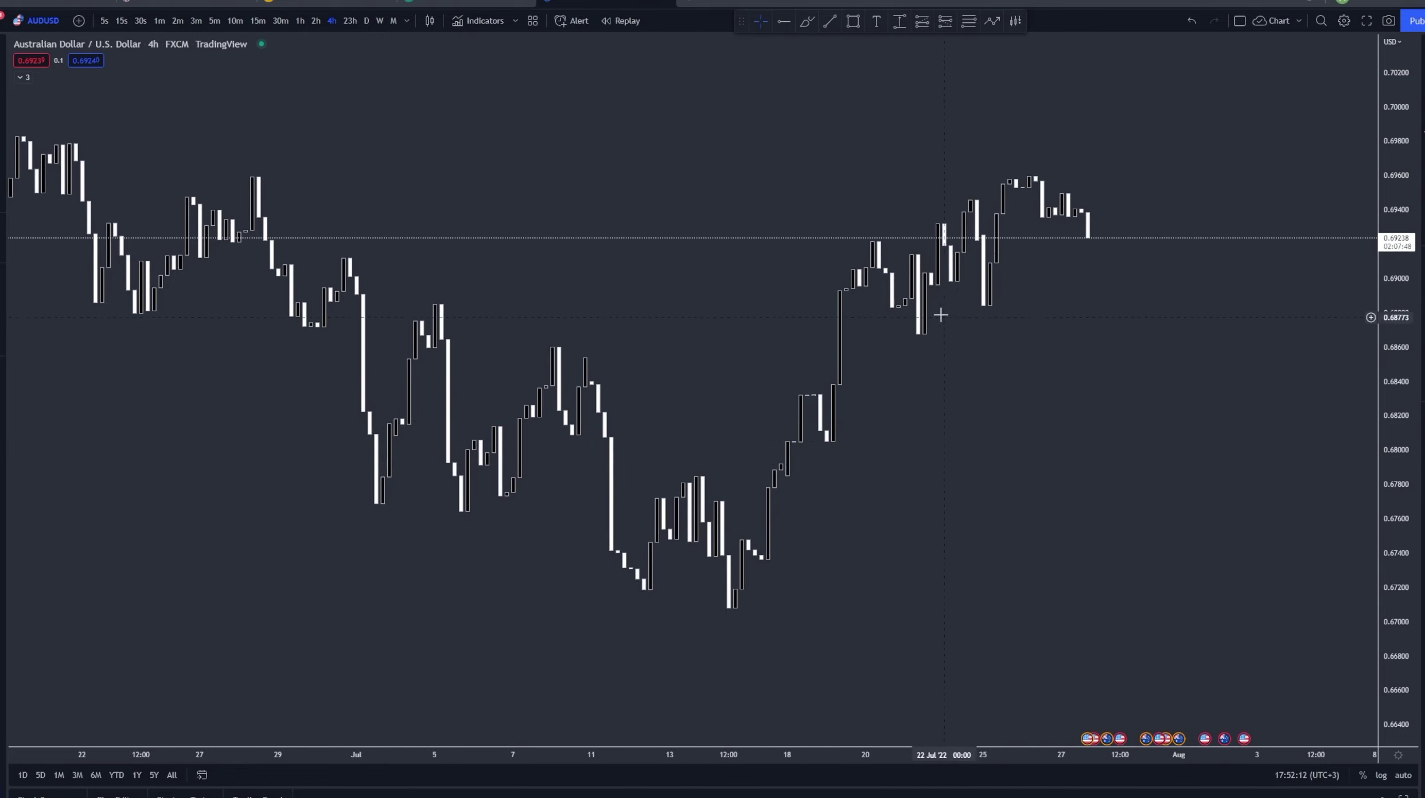
drag(1088, 551, 1043, 199)
key(alt+t)
click(853, 21)
mouse_move(797, 385)
mouse_down()
mouse_move(804, 493)
mouse_move(824, 507)
mouse_up()
key(alt+t)
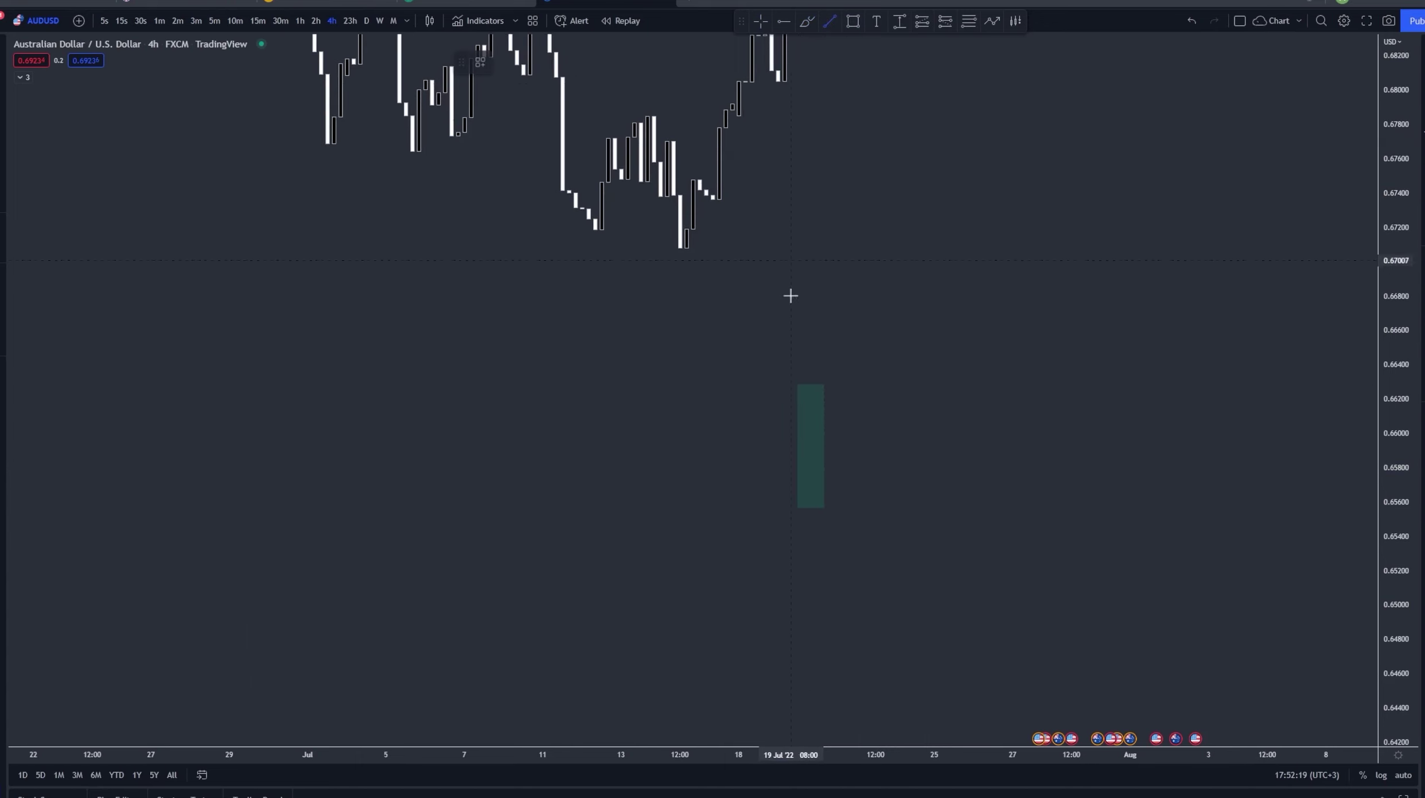
click(808, 388)
click(811, 205)
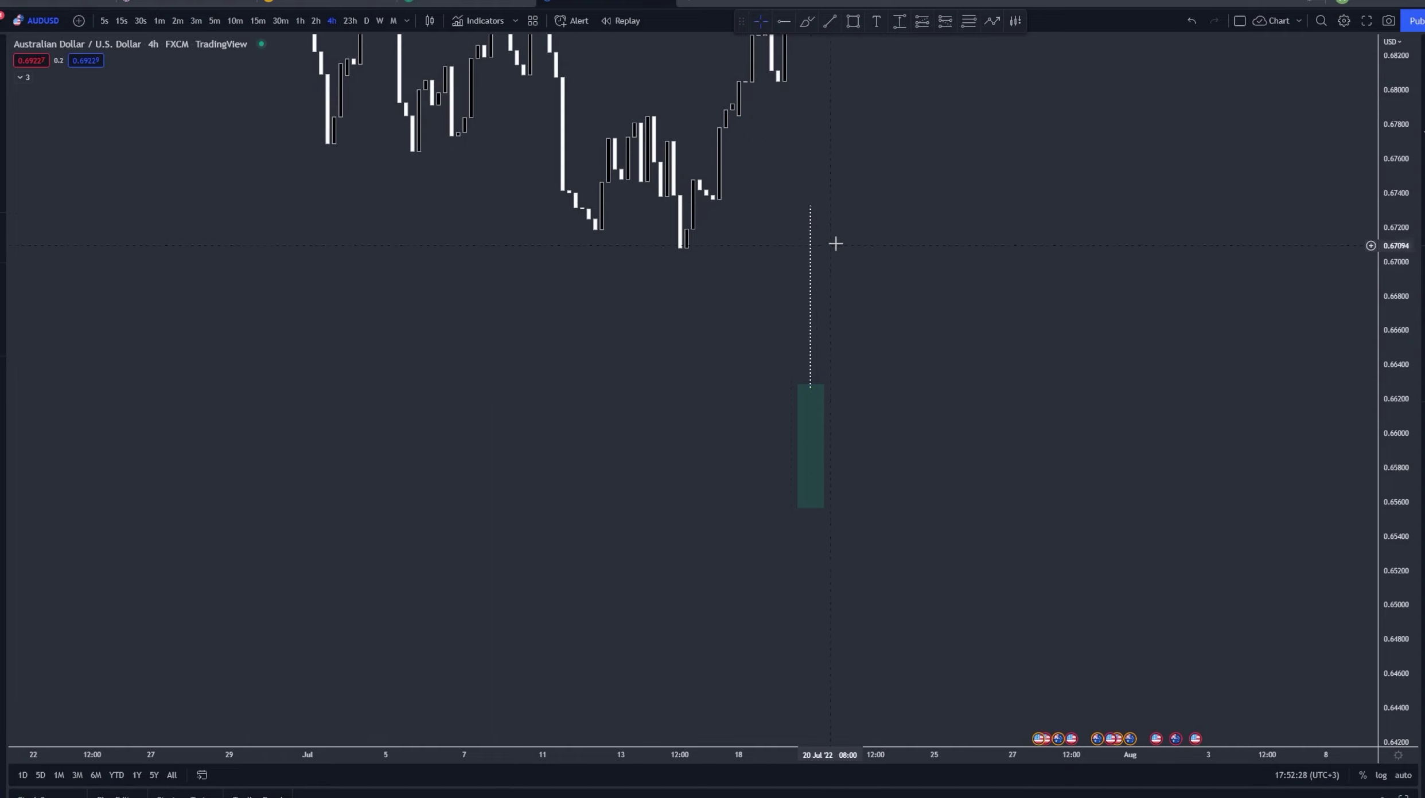
- Delete the green rectangle together with the dotted wick line
drag(999, 352, 925, 378)
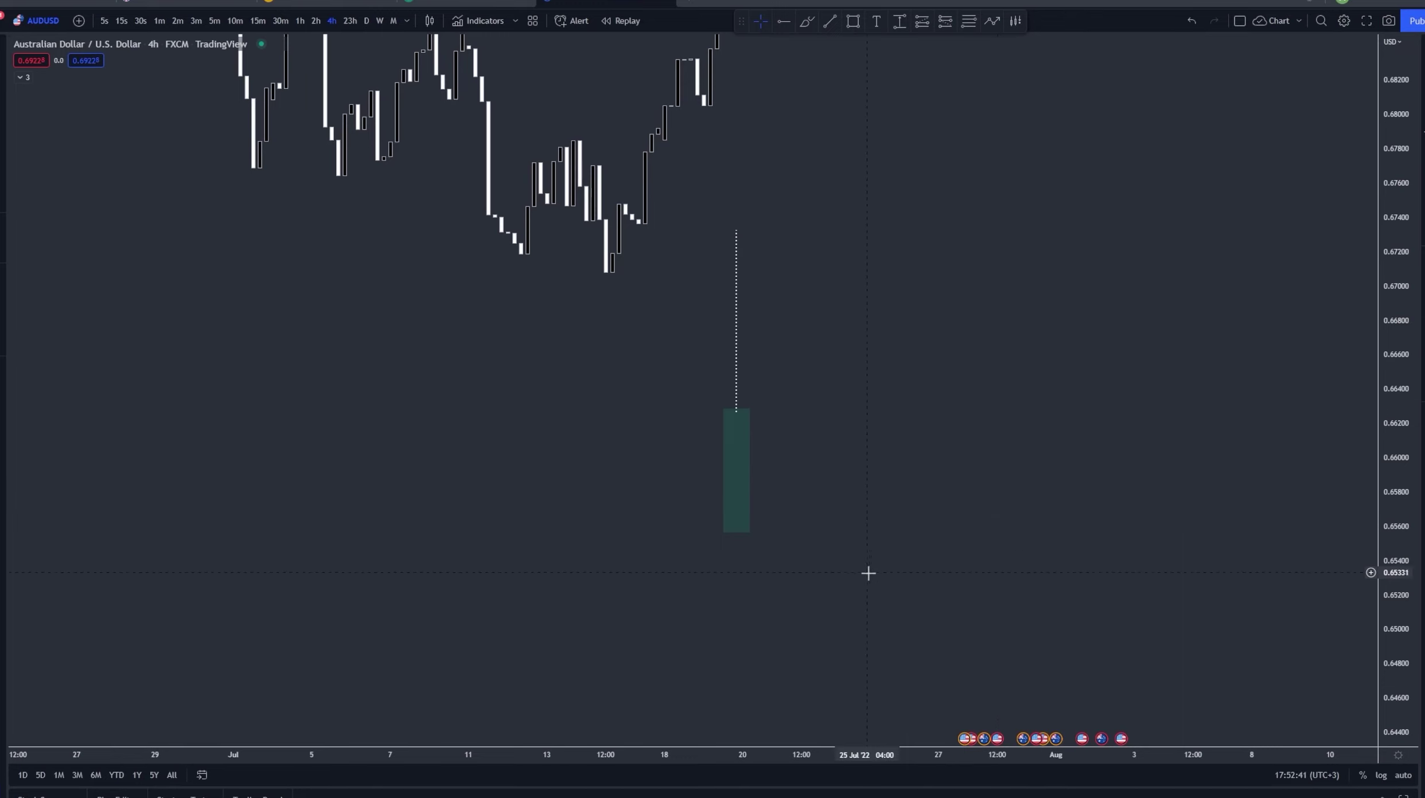
drag(860, 576, 713, 219)
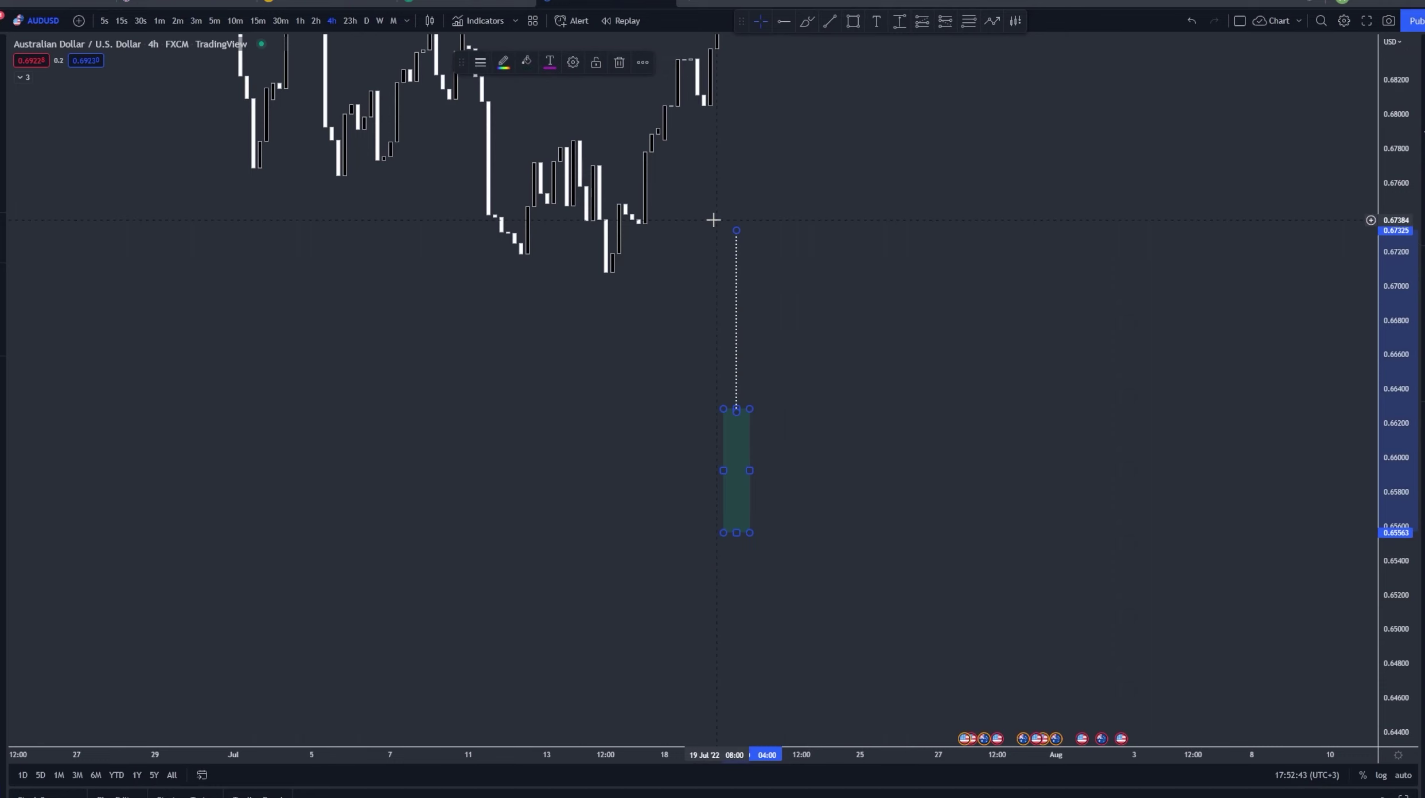
key(Delete)
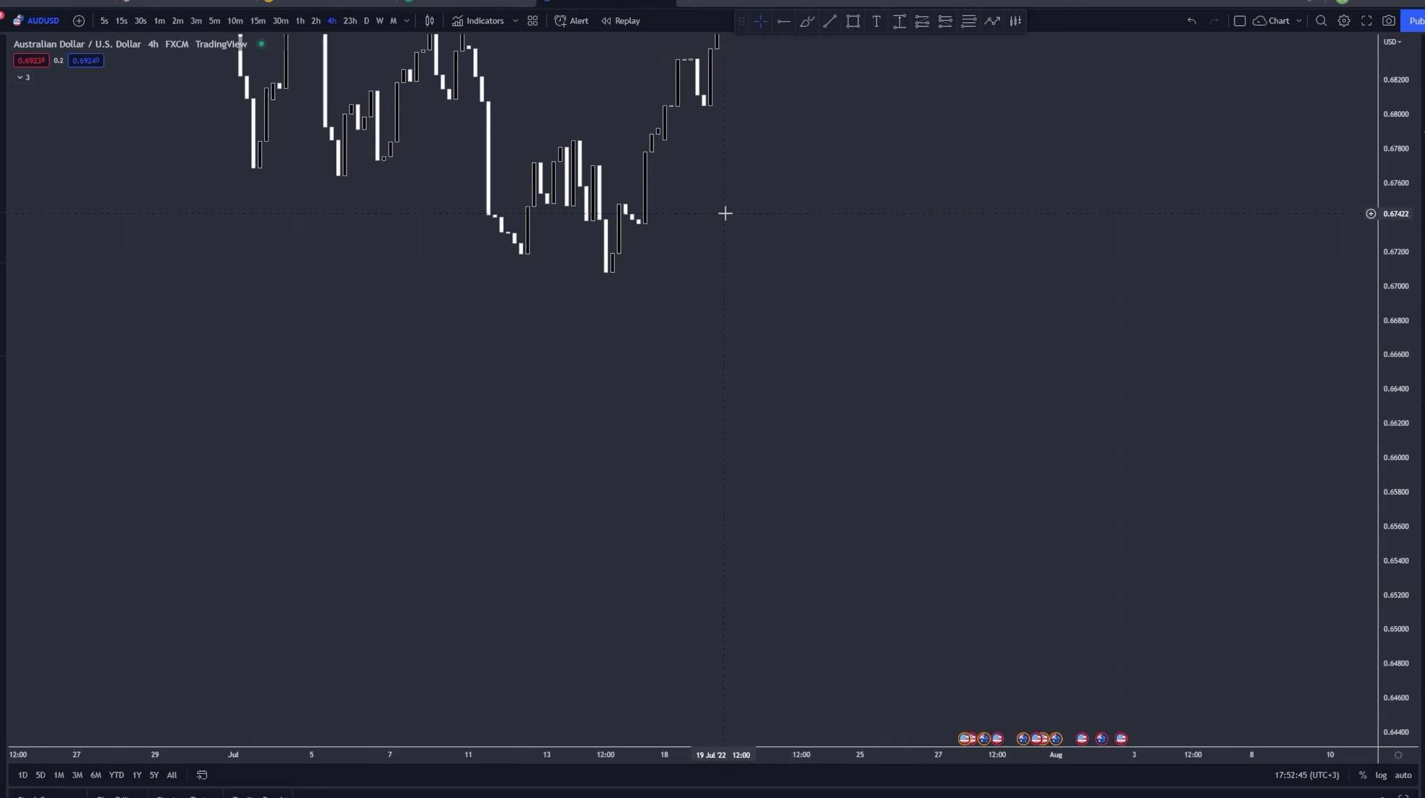
- Draw a rising zigzag path with three peaks in the empty area below the candles, from about 0.648 to 0.661
drag(729, 211, 894, 162)
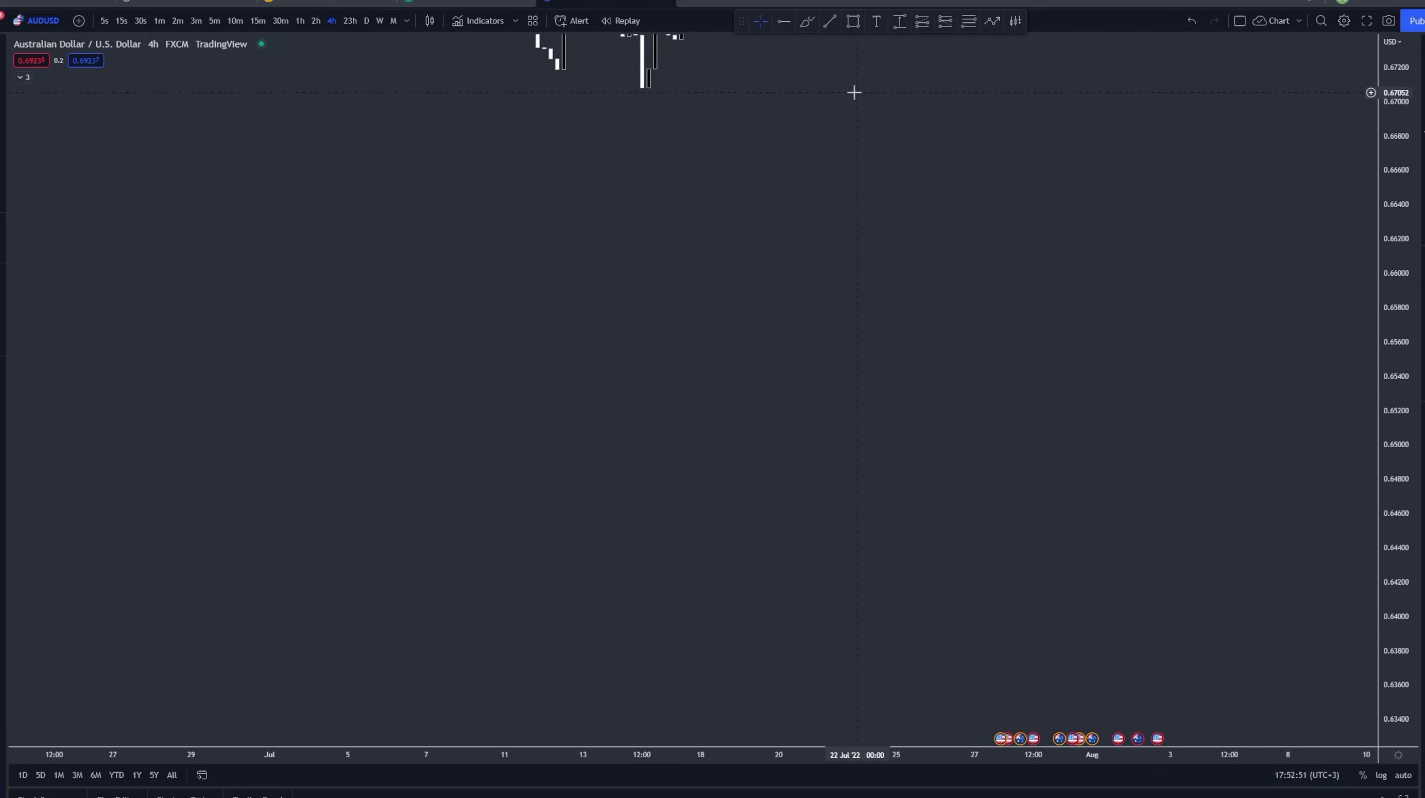
click(992, 21)
click(727, 484)
click(792, 361)
click(831, 478)
click(883, 316)
click(929, 430)
double_click(961, 262)
click(902, 239)
- Brush short level marks across the first two peaks of the zigzag path
click(806, 21)
mouse_move(882, 308)
mouse_down()
mouse_move(834, 374)
mouse_move(851, 317)
mouse_up()
drag(769, 359, 860, 356)
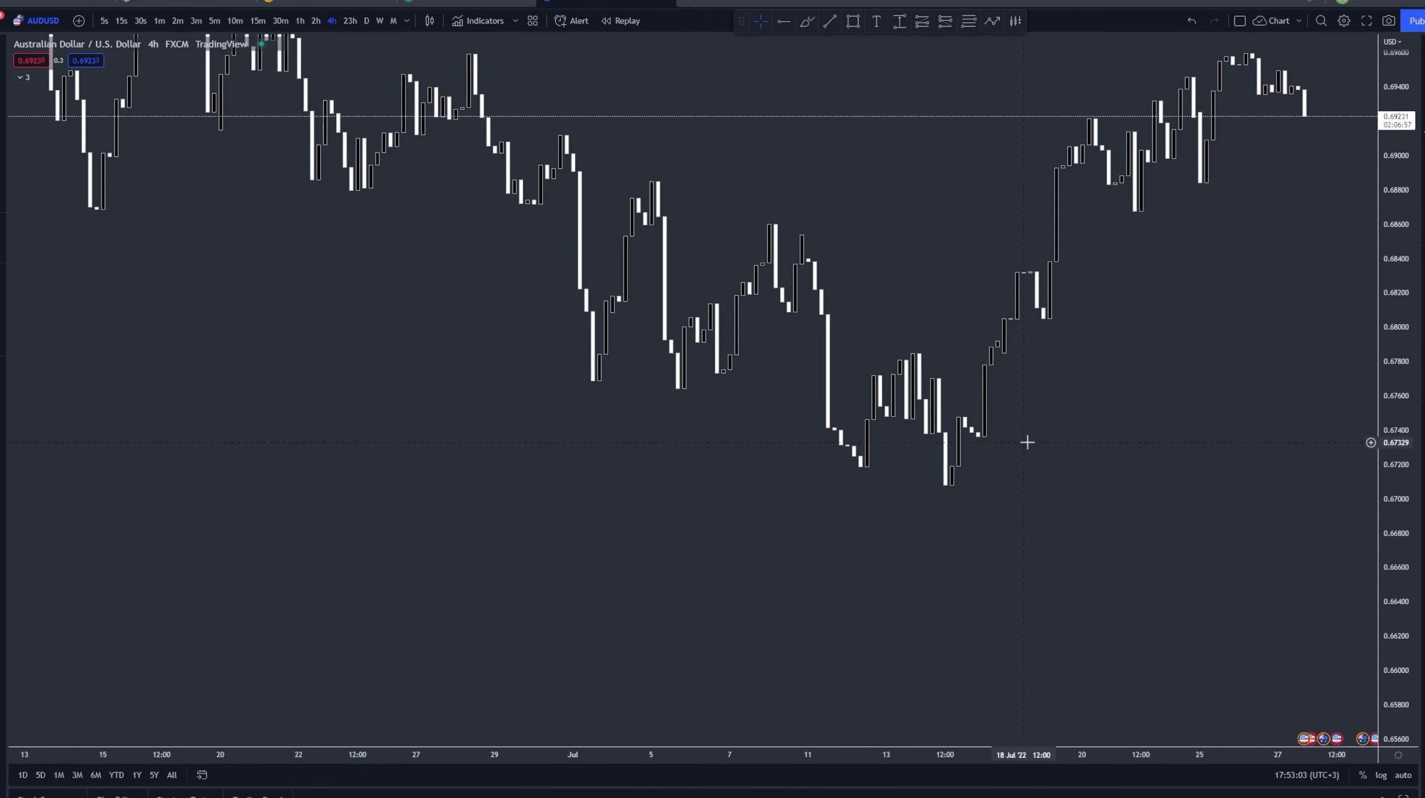
- Circle the 7 to 8 July swing with the brush and mark its high and the low that follows
scroll(994, 358, up, 5)
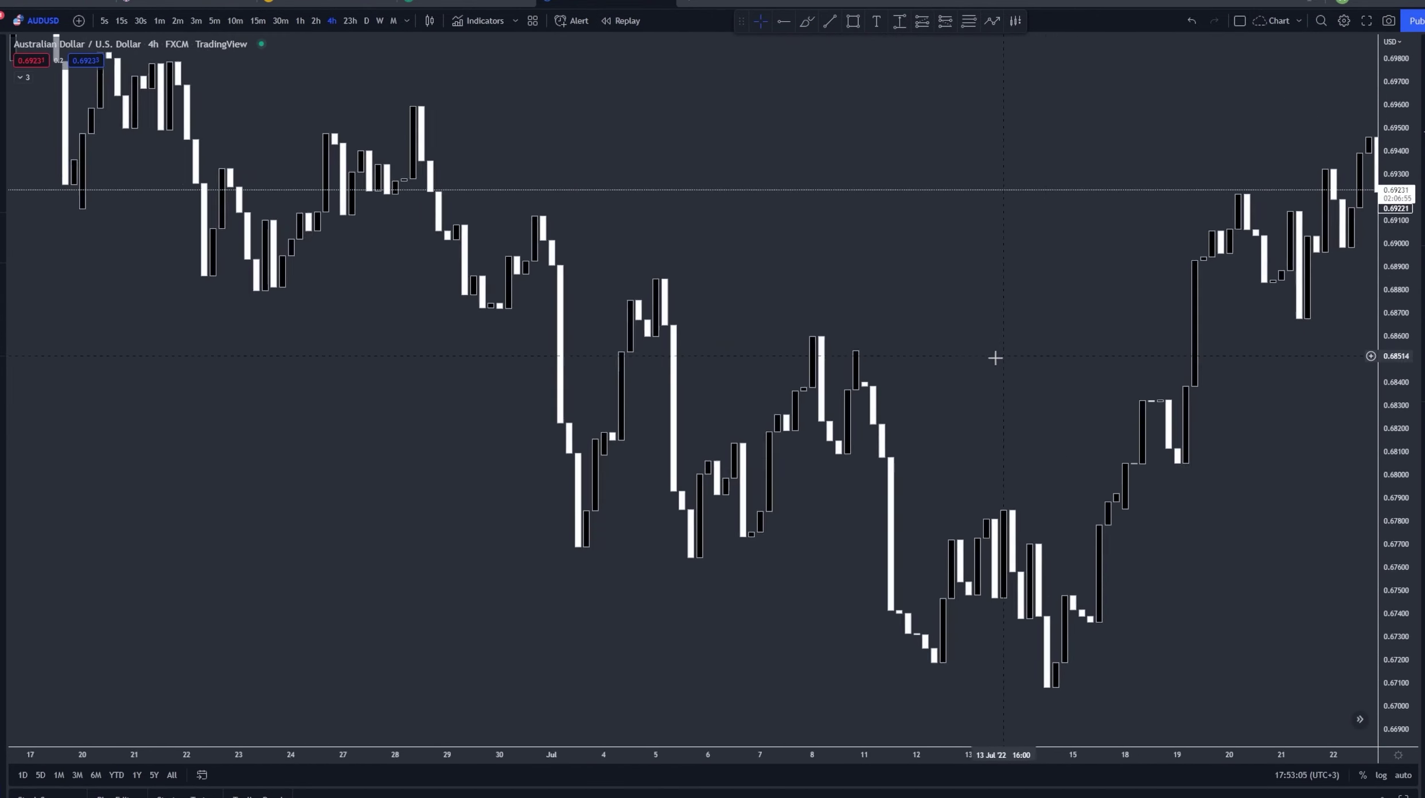
drag(995, 358, 1125, 323)
click(807, 21)
mouse_move(939, 281)
mouse_down()
mouse_move(881, 337)
mouse_move(977, 450)
mouse_move(978, 409)
mouse_move(952, 395)
mouse_up()
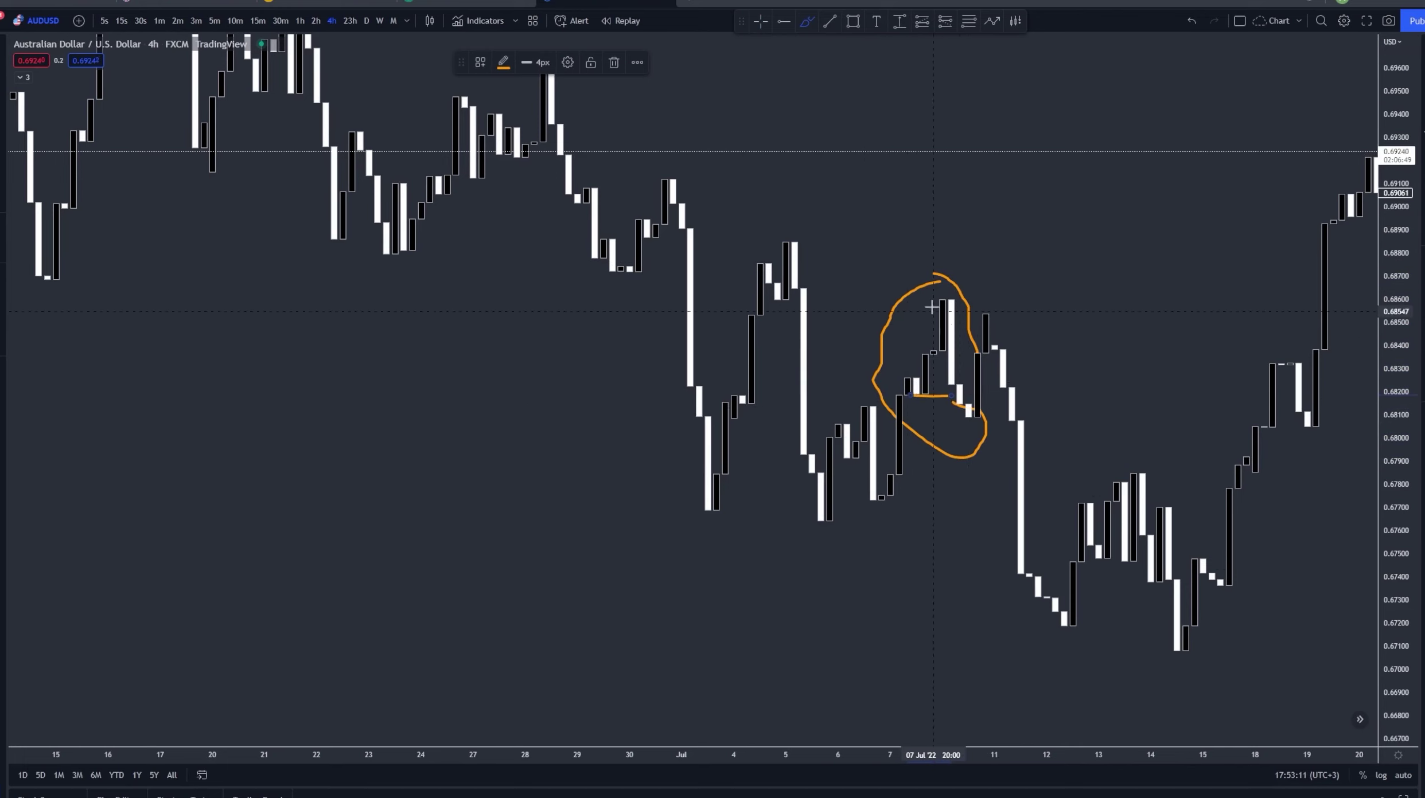
drag(928, 295, 1003, 294)
drag(953, 418, 993, 427)
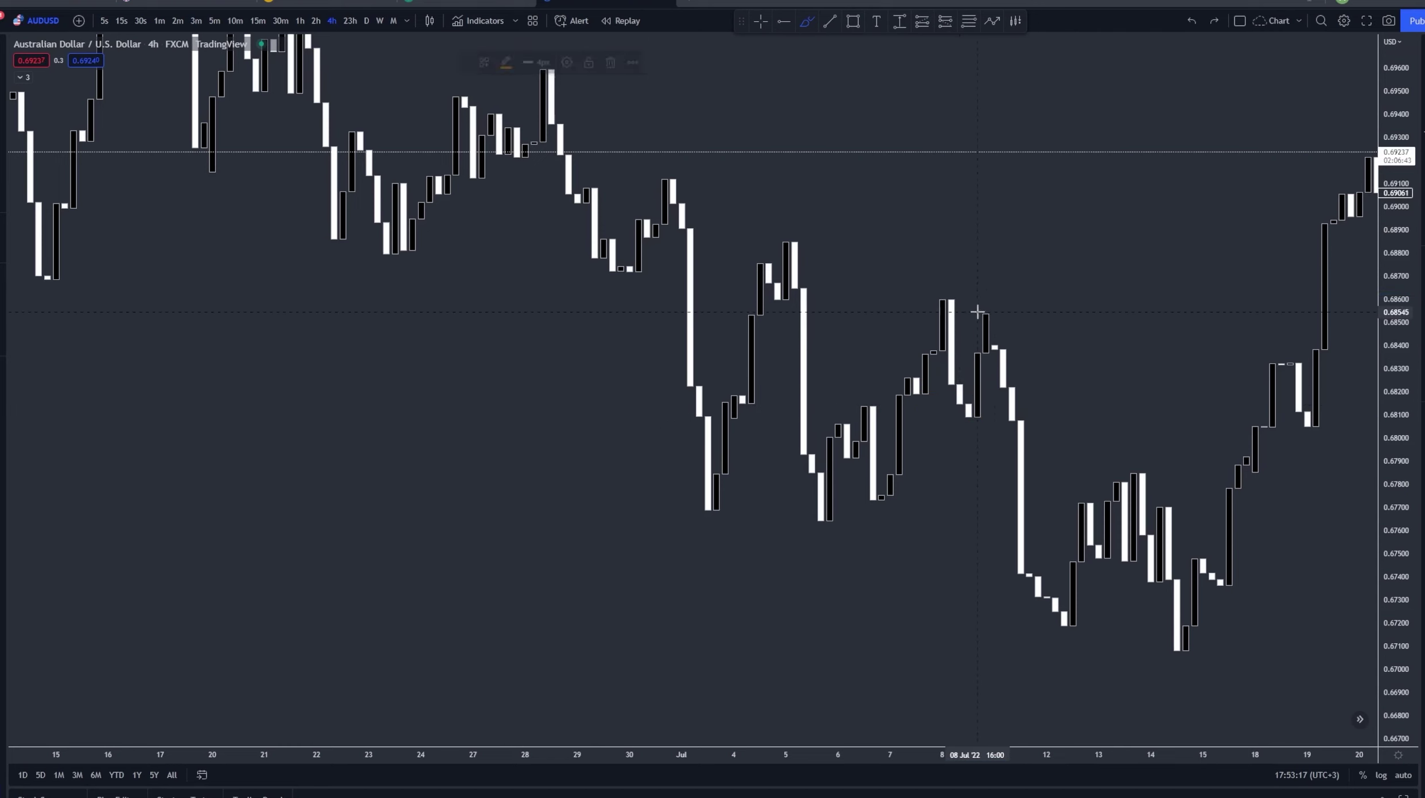
- Brush level marks at the 8 and 11 July highs and below the mid-July lows, and undo these strokes
mouse_move(981, 313)
mouse_down()
mouse_move(1030, 314)
mouse_move(939, 293)
mouse_up()
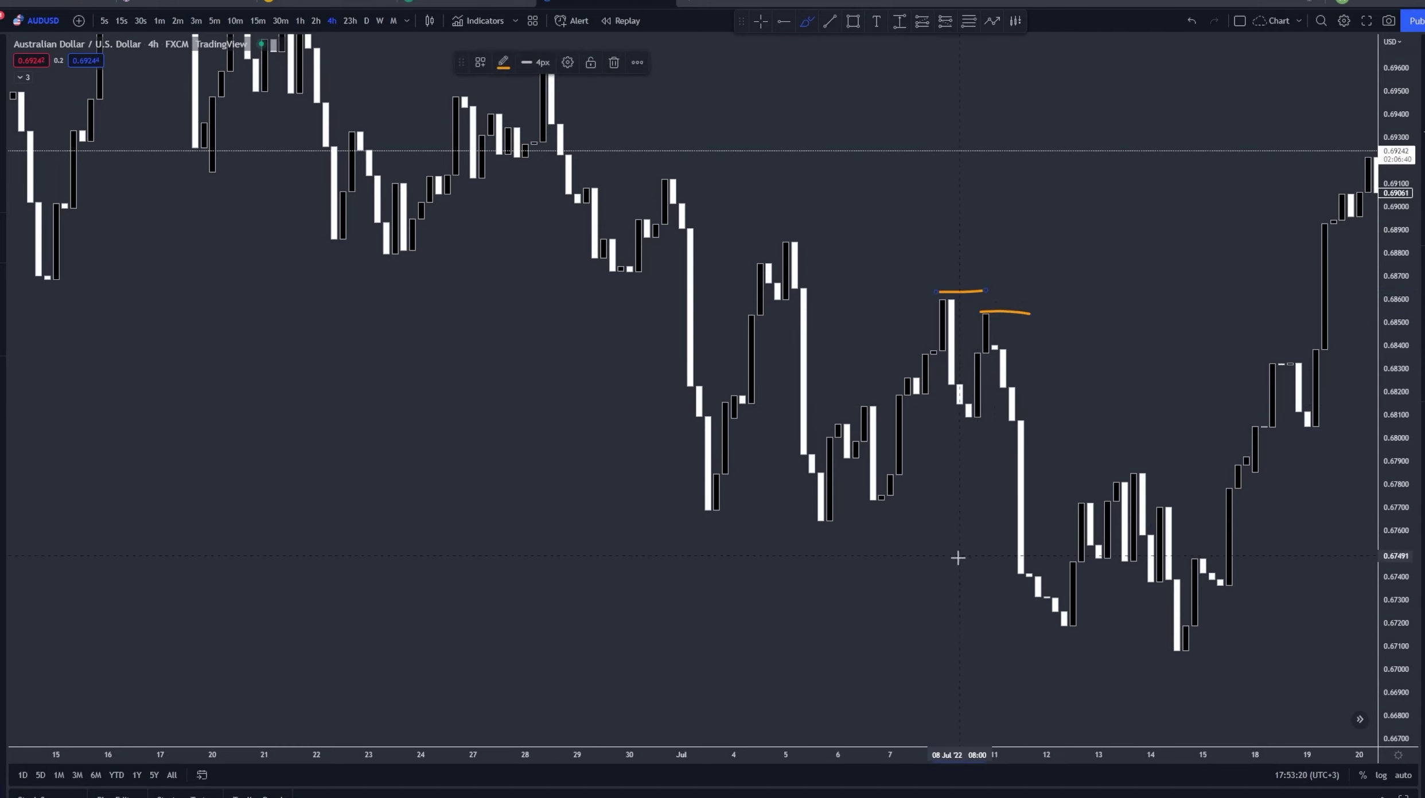
drag(1034, 630, 1156, 657)
click(1191, 22)
click(1192, 22)
click(1191, 22)
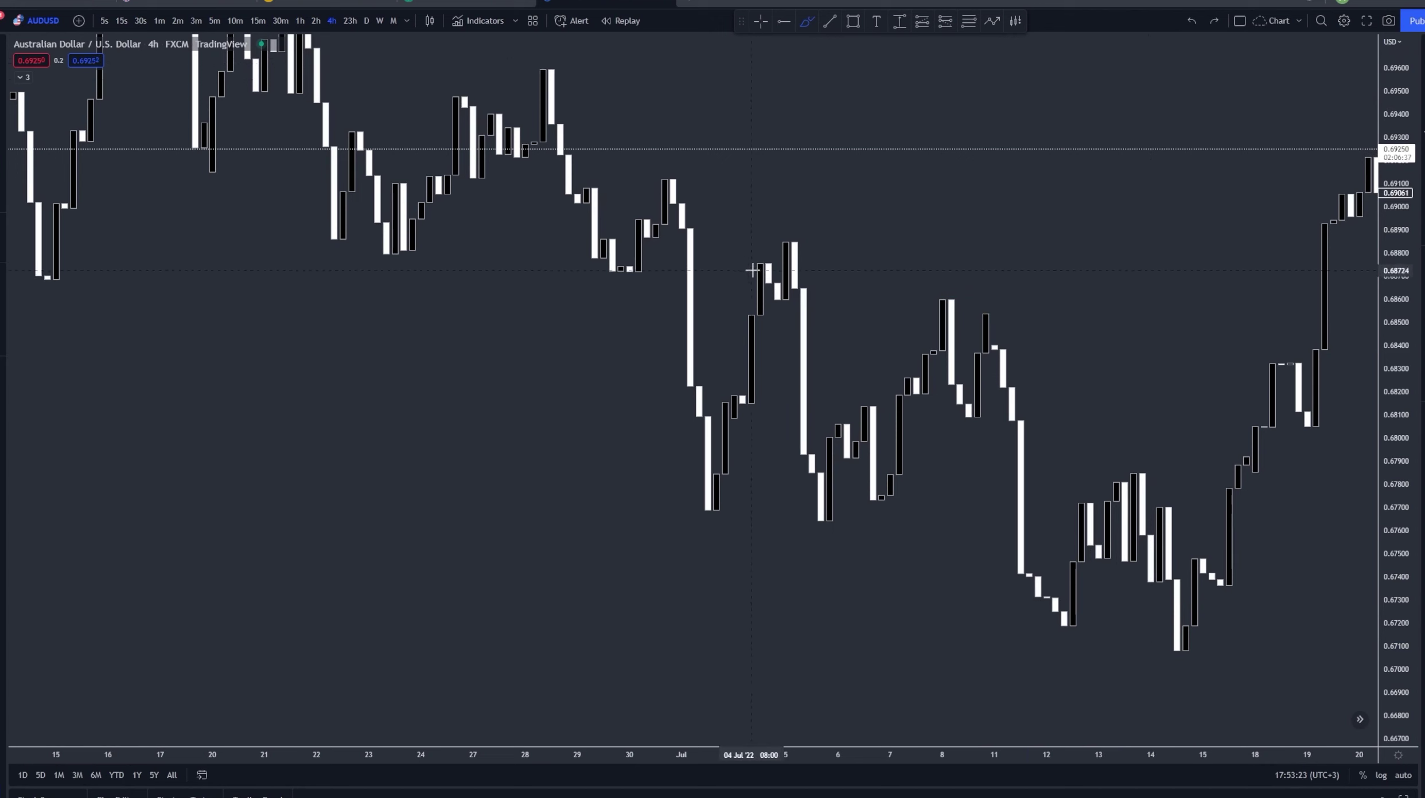
- Brush levels at the 29 June high and 30 June low, trace the drop from 1 July, and undo the strokes
drag(758, 208, 925, 261)
click(851, 22)
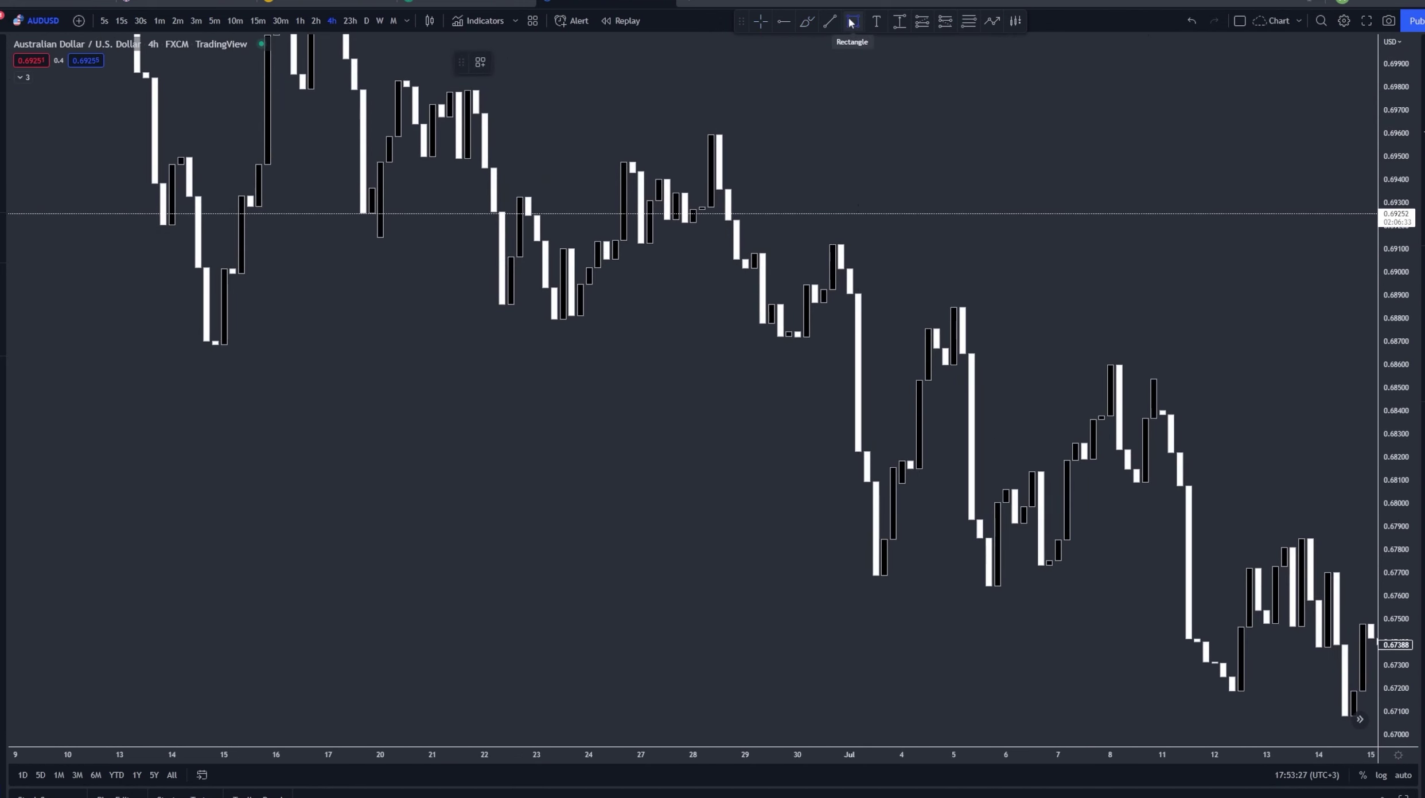
key(Escape)
drag(933, 169, 1049, 238)
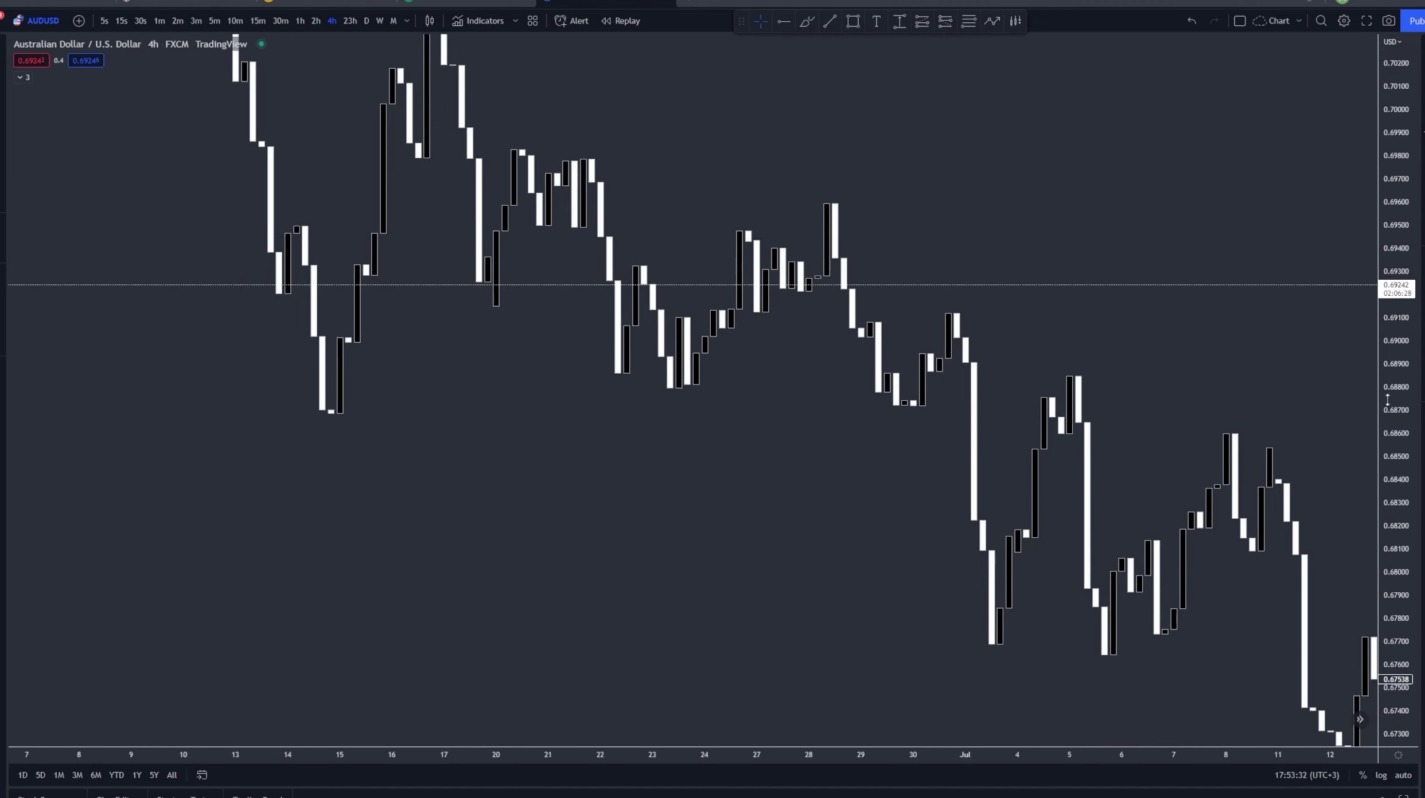
click(806, 22)
mouse_move(860, 317)
mouse_down()
mouse_move(964, 321)
mouse_move(967, 381)
mouse_up()
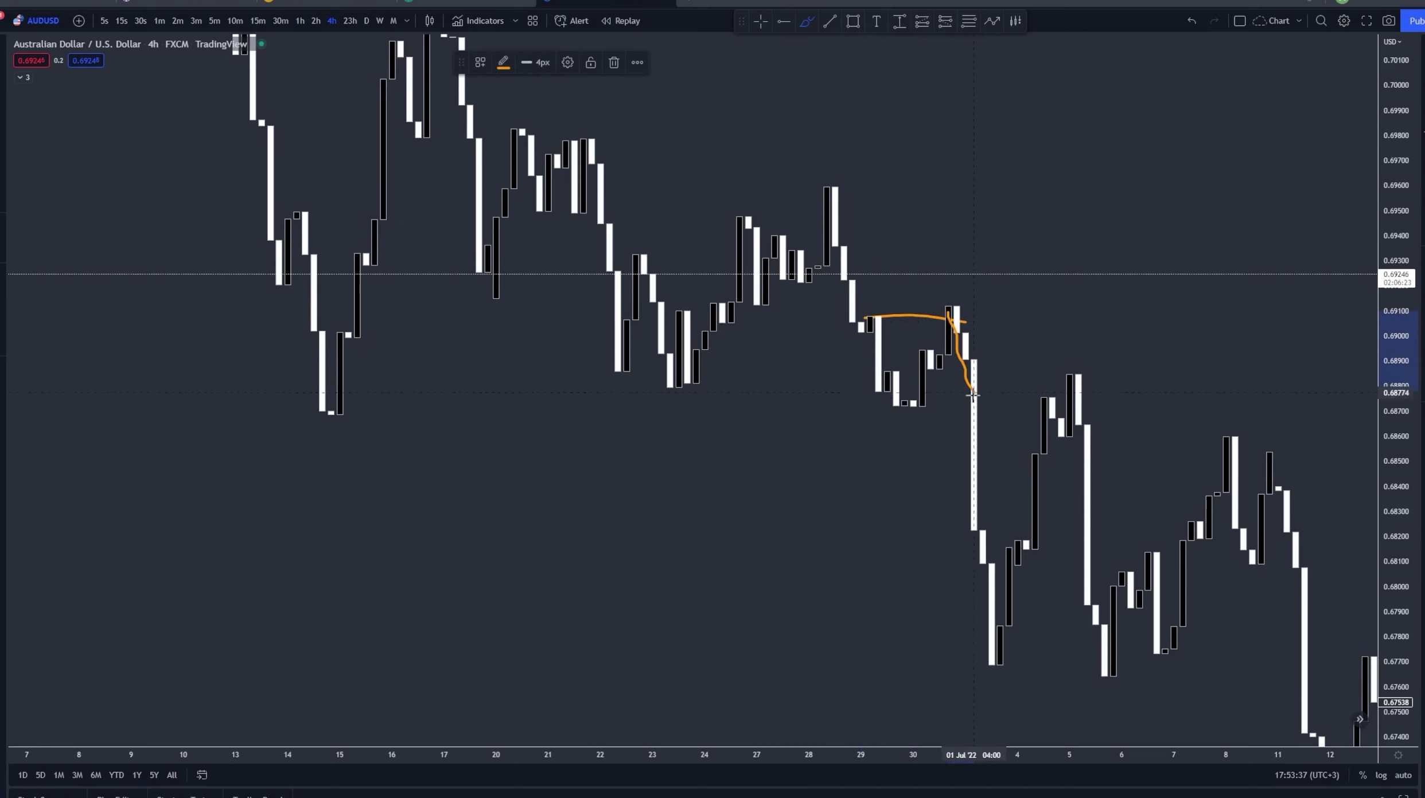
mouse_move(889, 409)
mouse_down()
mouse_move(1001, 406)
mouse_move(1000, 624)
mouse_up()
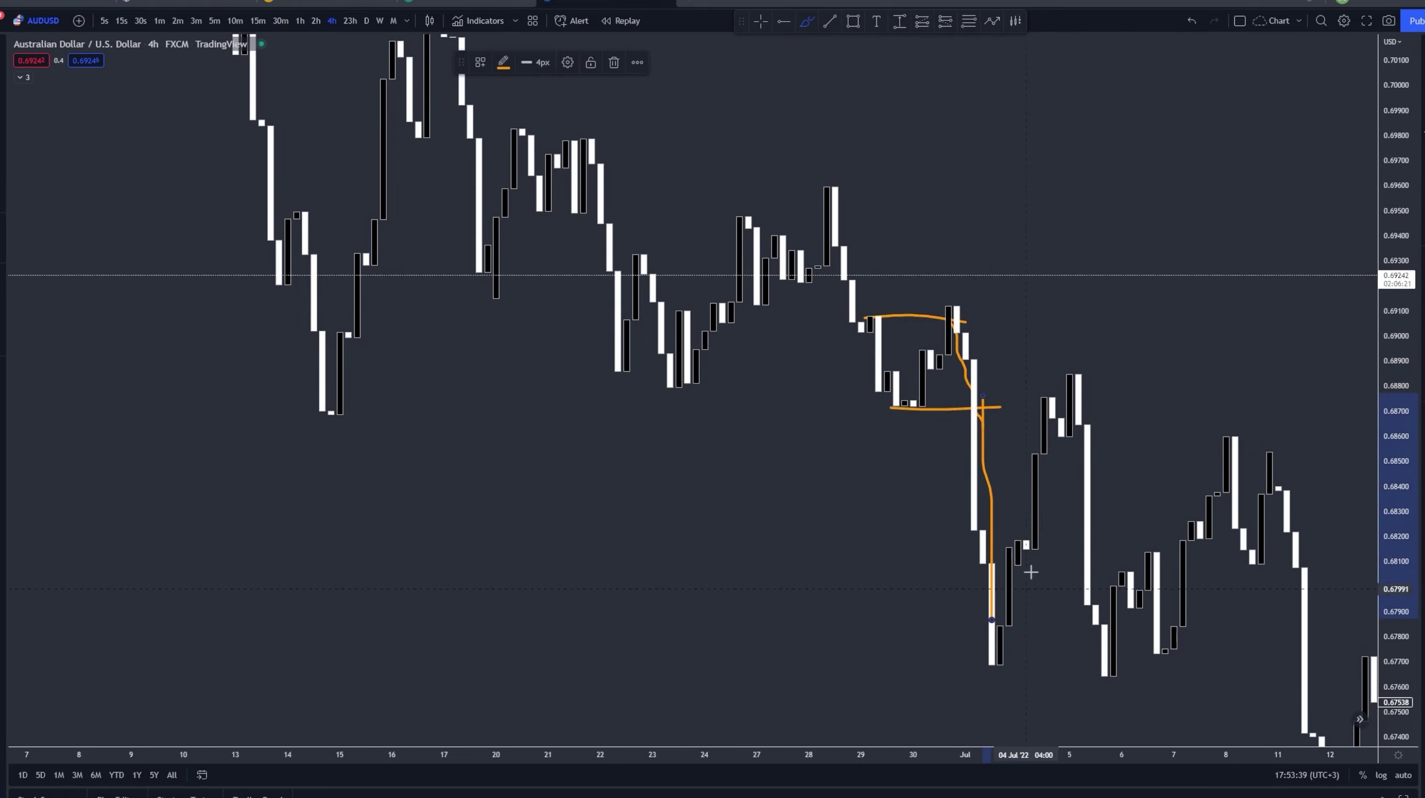
click(1193, 21)
- Brush two short levels at about 0.6887 and 0.6870 under the 30 June candles, and undo both
drag(921, 370, 974, 369)
drag(904, 410, 998, 412)
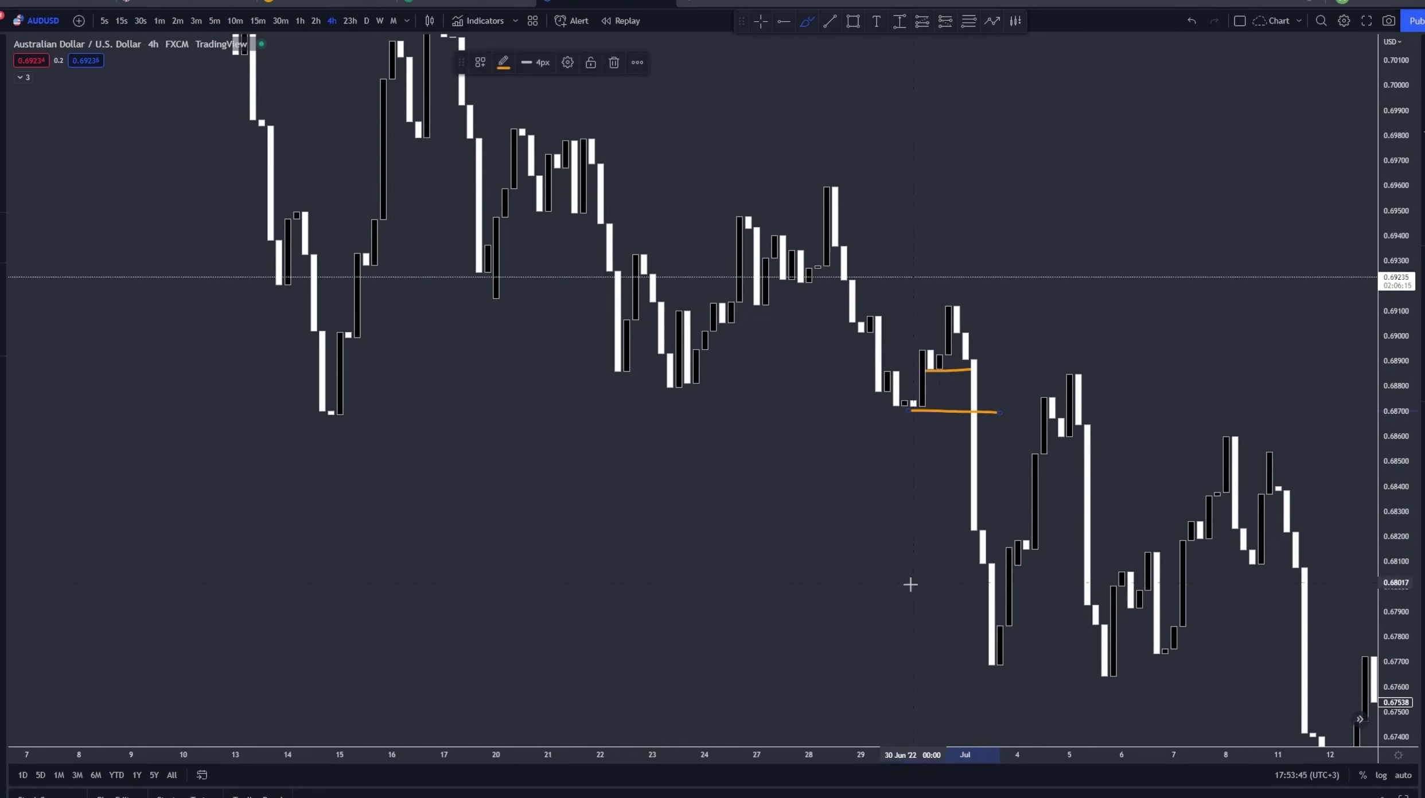
click(1193, 21)
click(1193, 21)
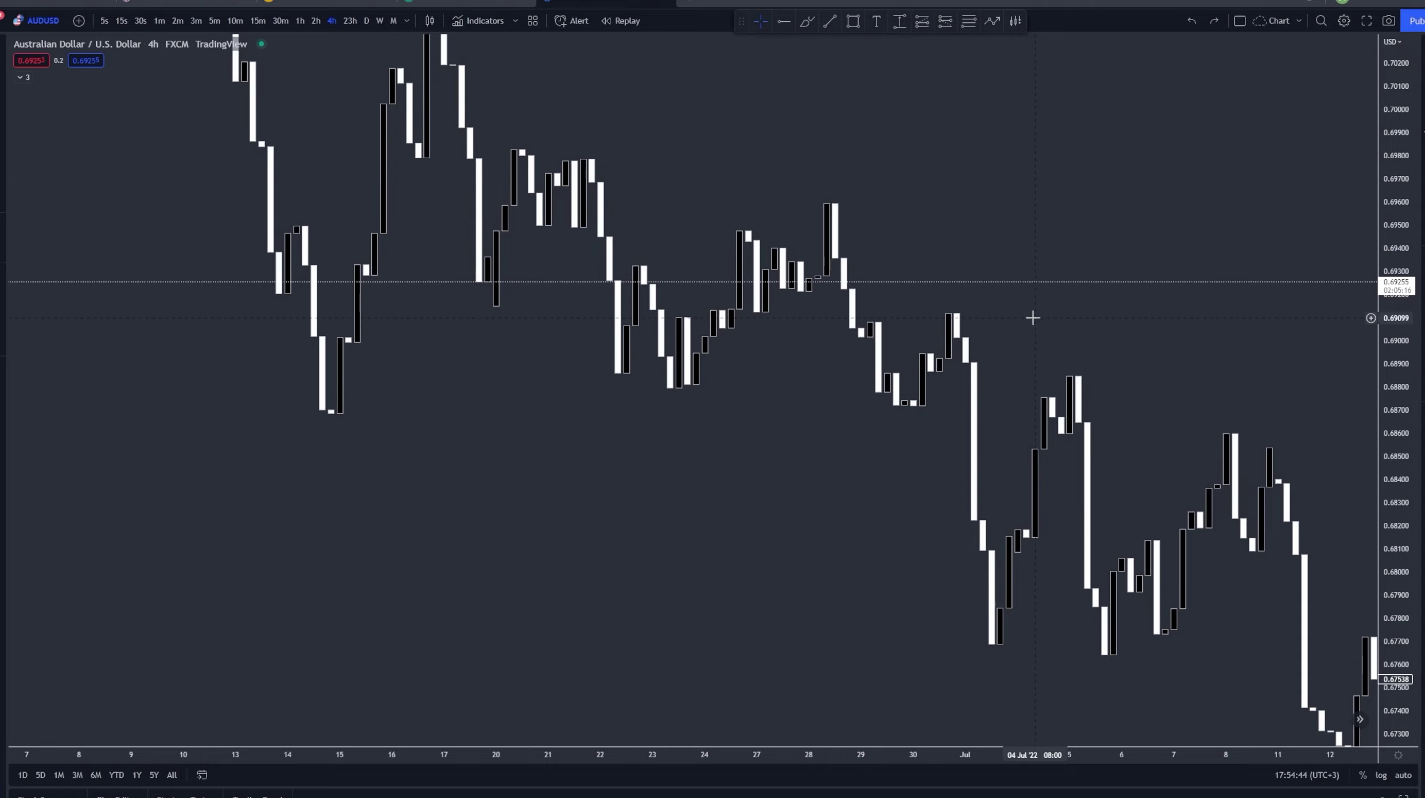
- Go back through the AUDUSD 4-hour history and examine the swings from late January to mid-February 2022
drag(989, 200, 1279, 283)
scroll(1278, 282, down, 5)
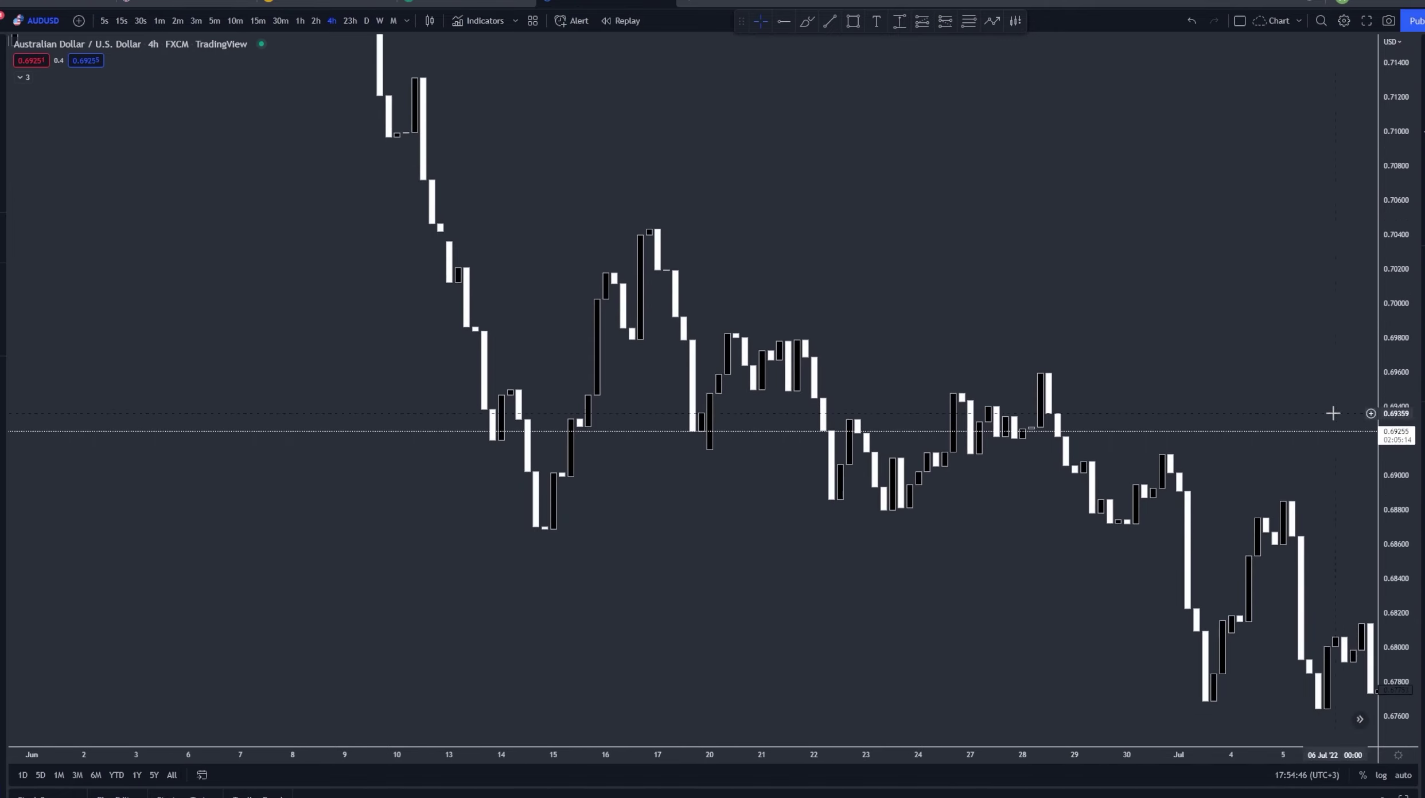
scroll(1052, 500, left, 10)
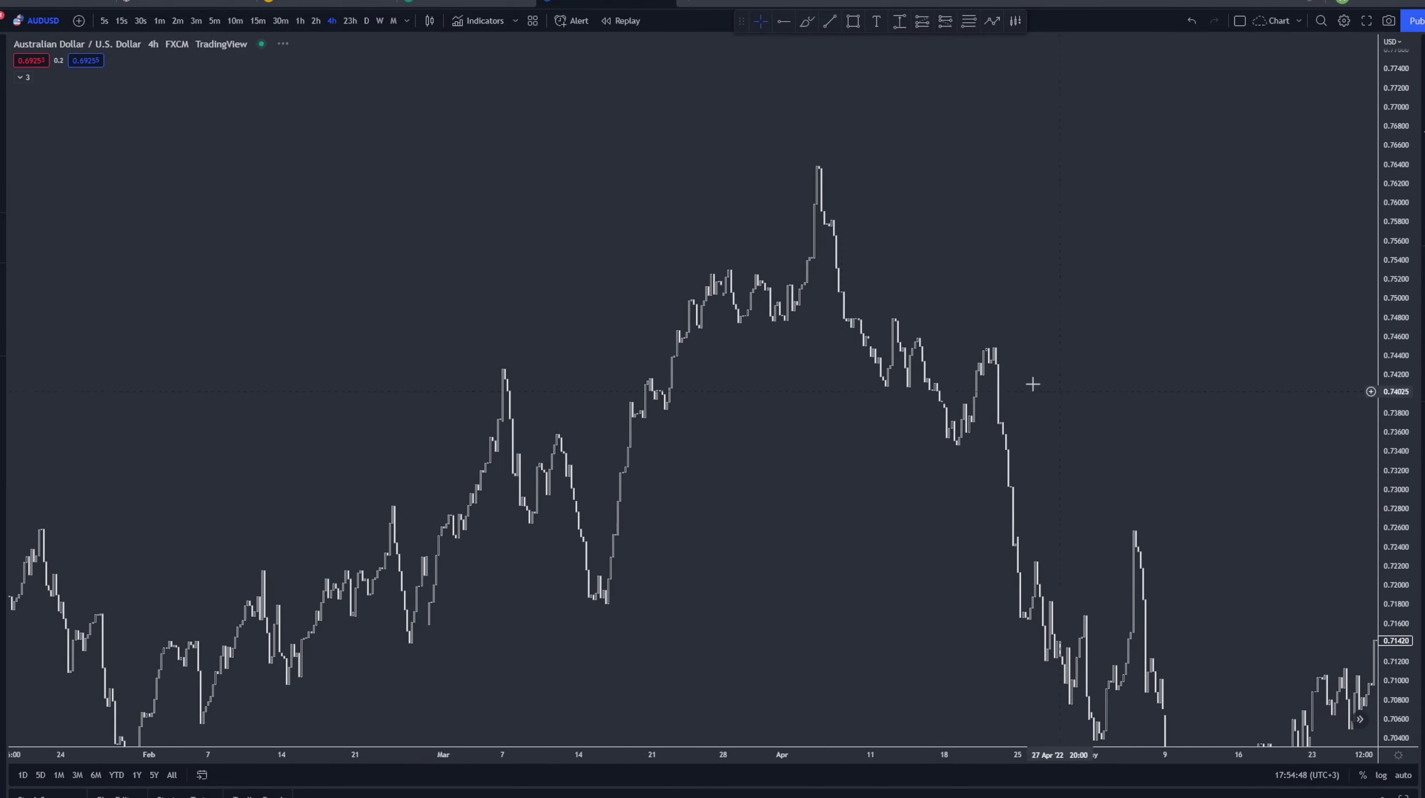
drag(1392, 308, 1392, 496)
drag(1061, 631, 1303, 430)
drag(579, 563, 817, 521)
scroll(1370, 532, up, 5)
drag(1391, 532, 1391, 95)
scroll(932, 529, up, 4)
drag(935, 528, 1107, 478)
drag(1390, 519, 1389, 358)
scroll(991, 392, up, 2)
scroll(991, 392, up, 3)
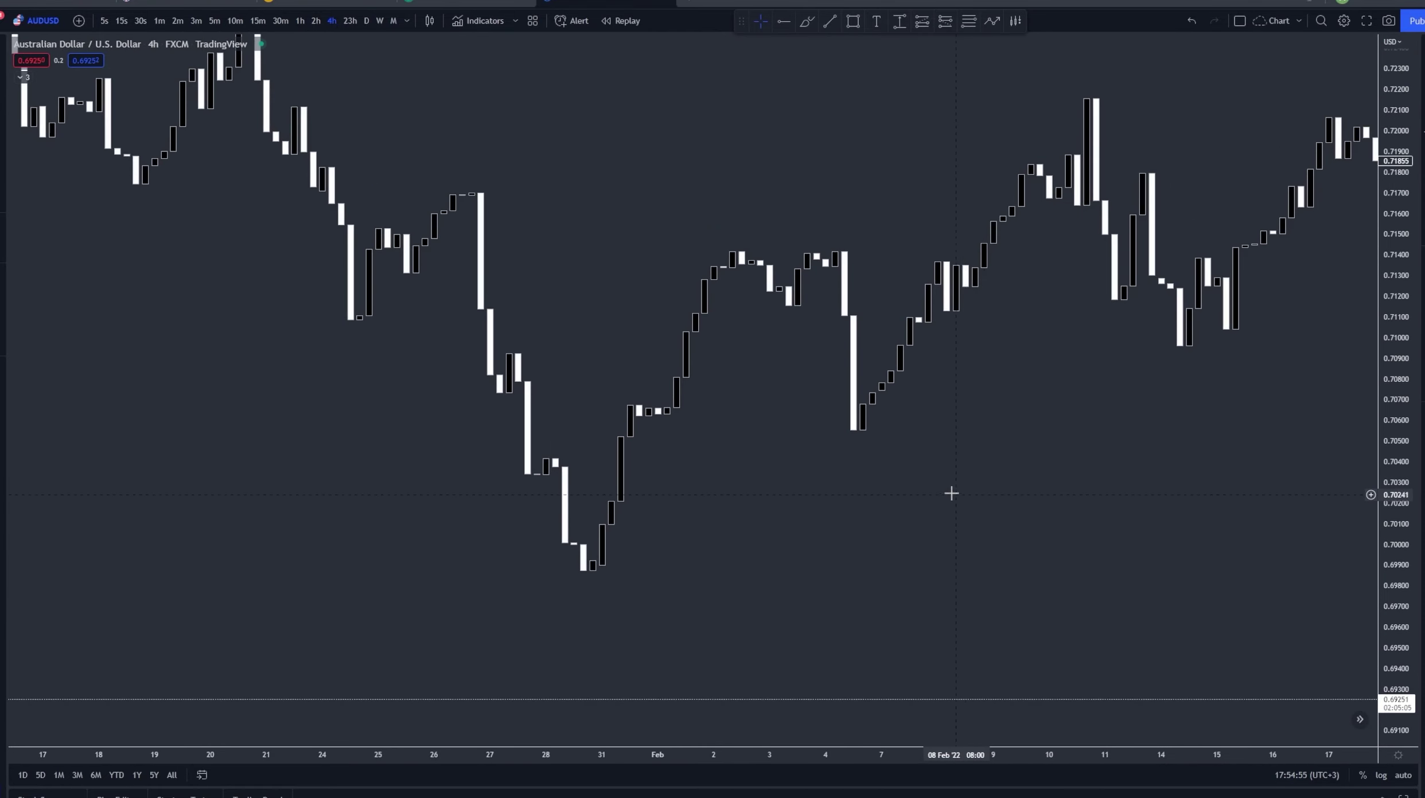
drag(576, 371, 590, 372)
drag(802, 437, 809, 465)
shift+click(809, 464)
click(749, 487)
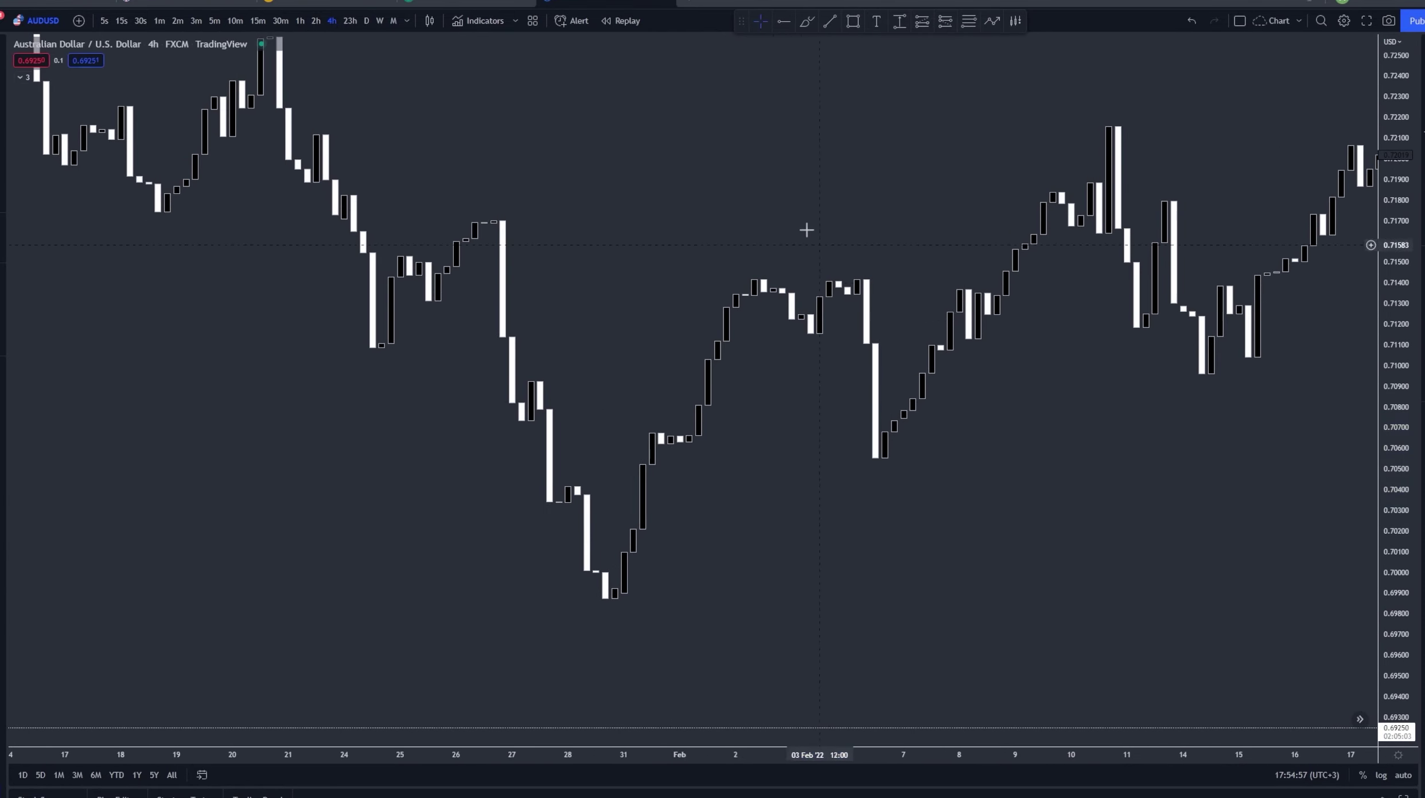
- Brush short levels around the 28 January candles, trace the rise from the 31 January low, and undo these strokes
click(806, 20)
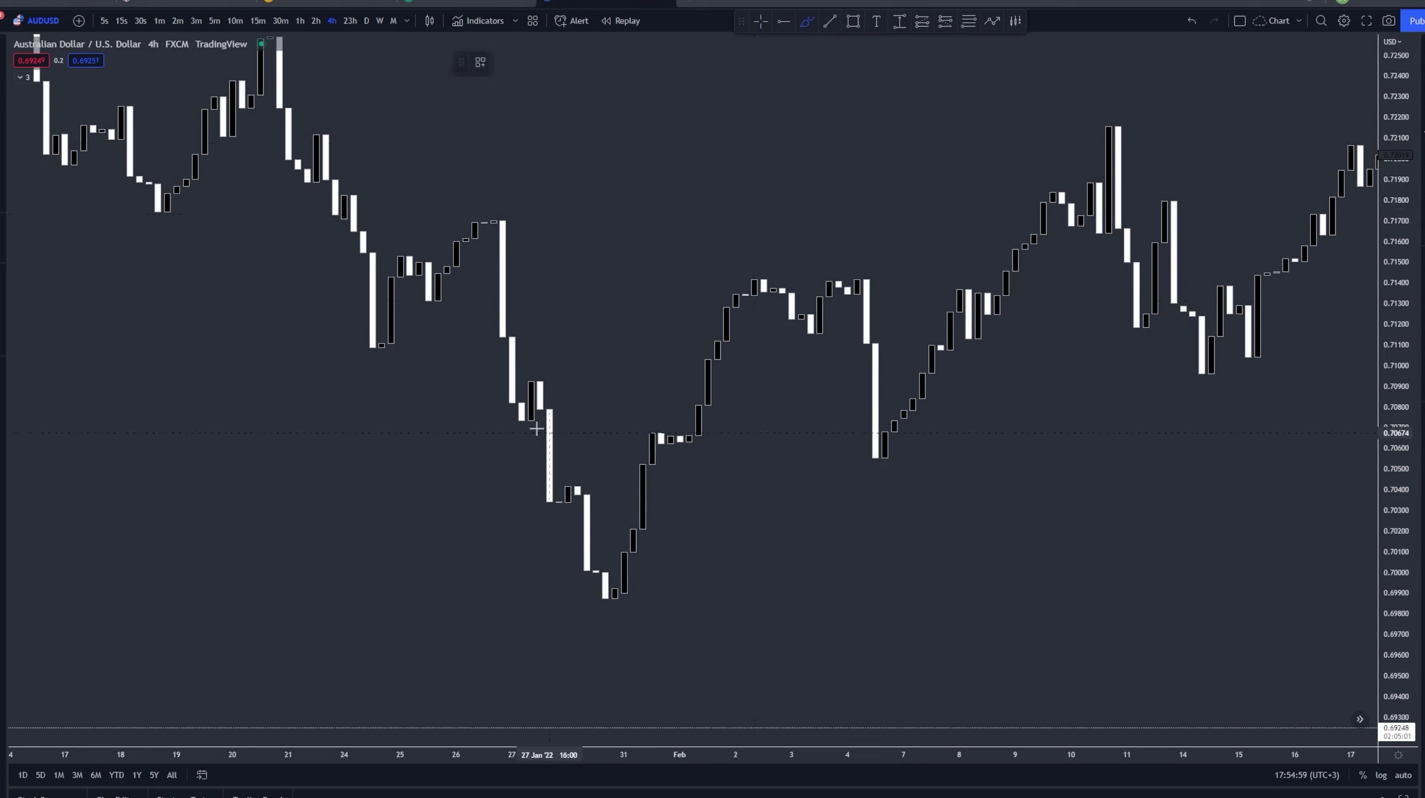
drag(544, 505, 586, 508)
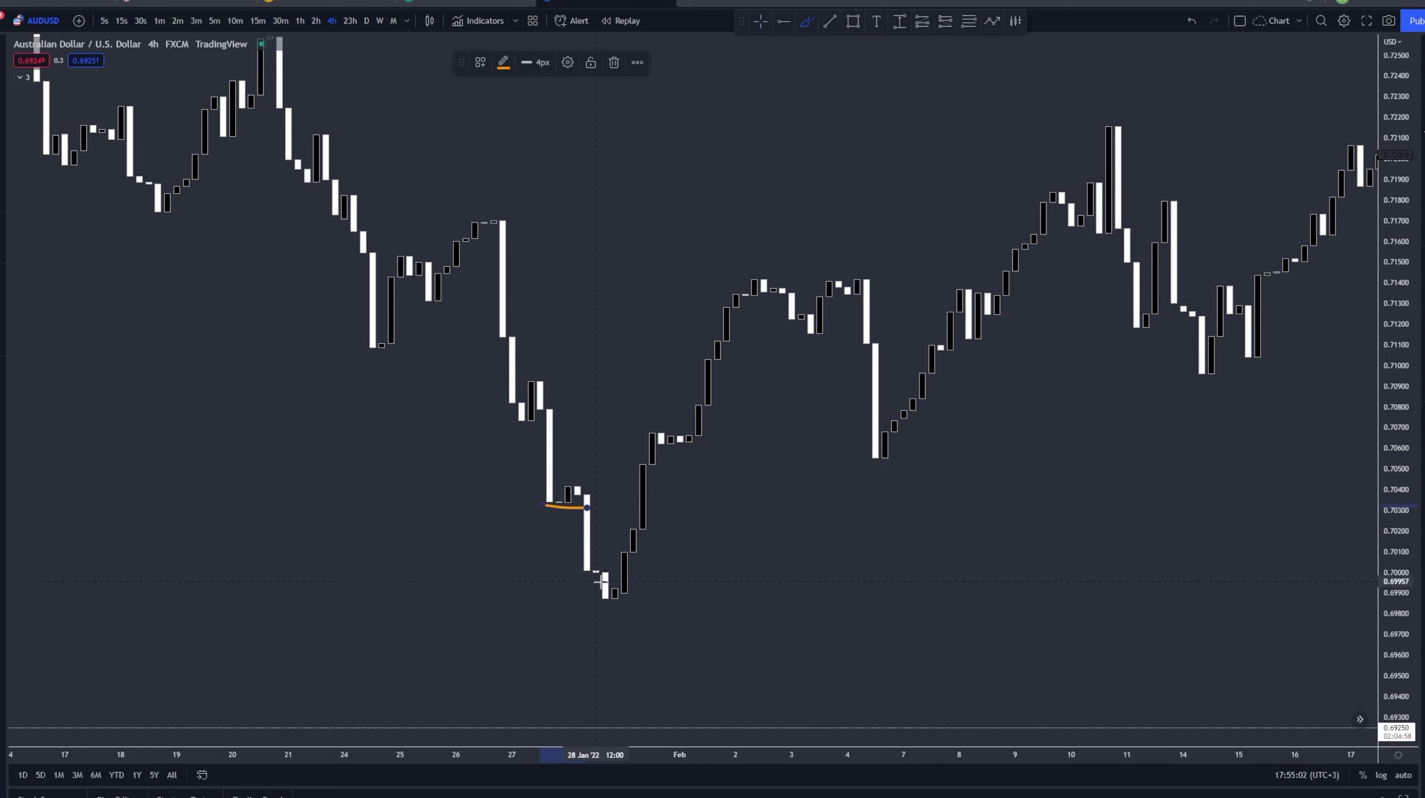
drag(613, 607, 650, 449)
drag(559, 479, 596, 487)
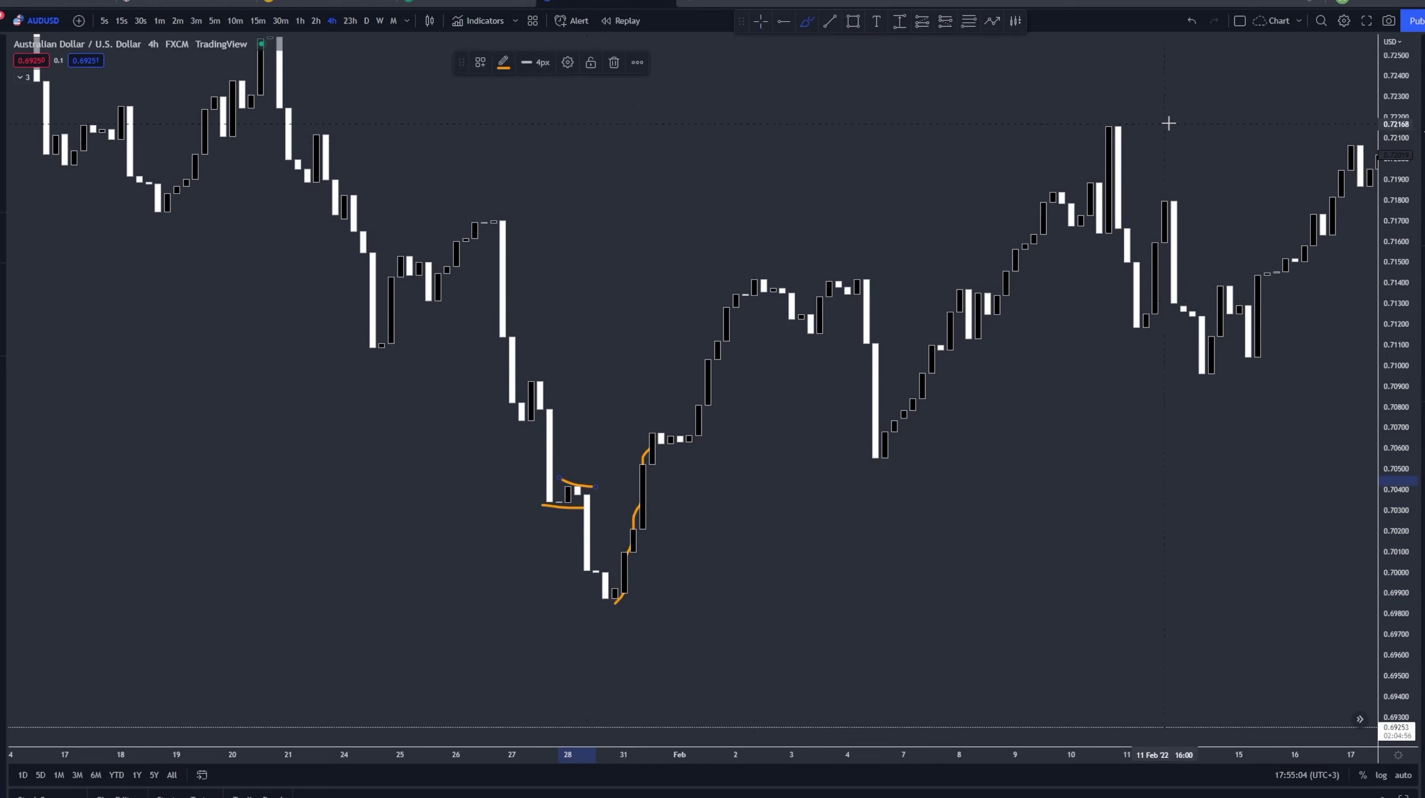
click(1192, 21)
click(1191, 20)
click(1192, 20)
- Brush levels under the early February pause, above the 2 to 4 February highs and at the following low and high, undoing all but the first
drag(654, 450, 717, 443)
drag(746, 261, 866, 267)
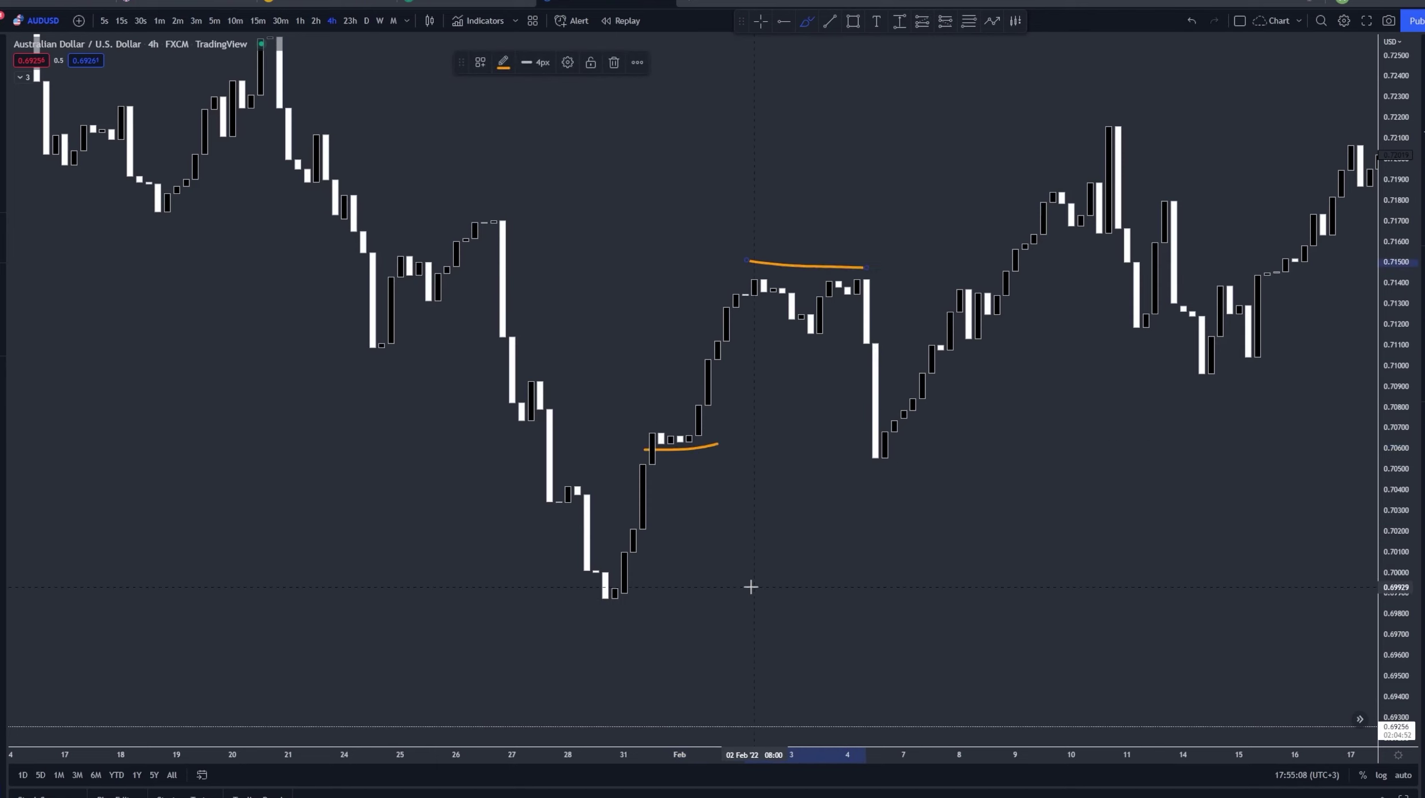
drag(850, 469, 969, 471)
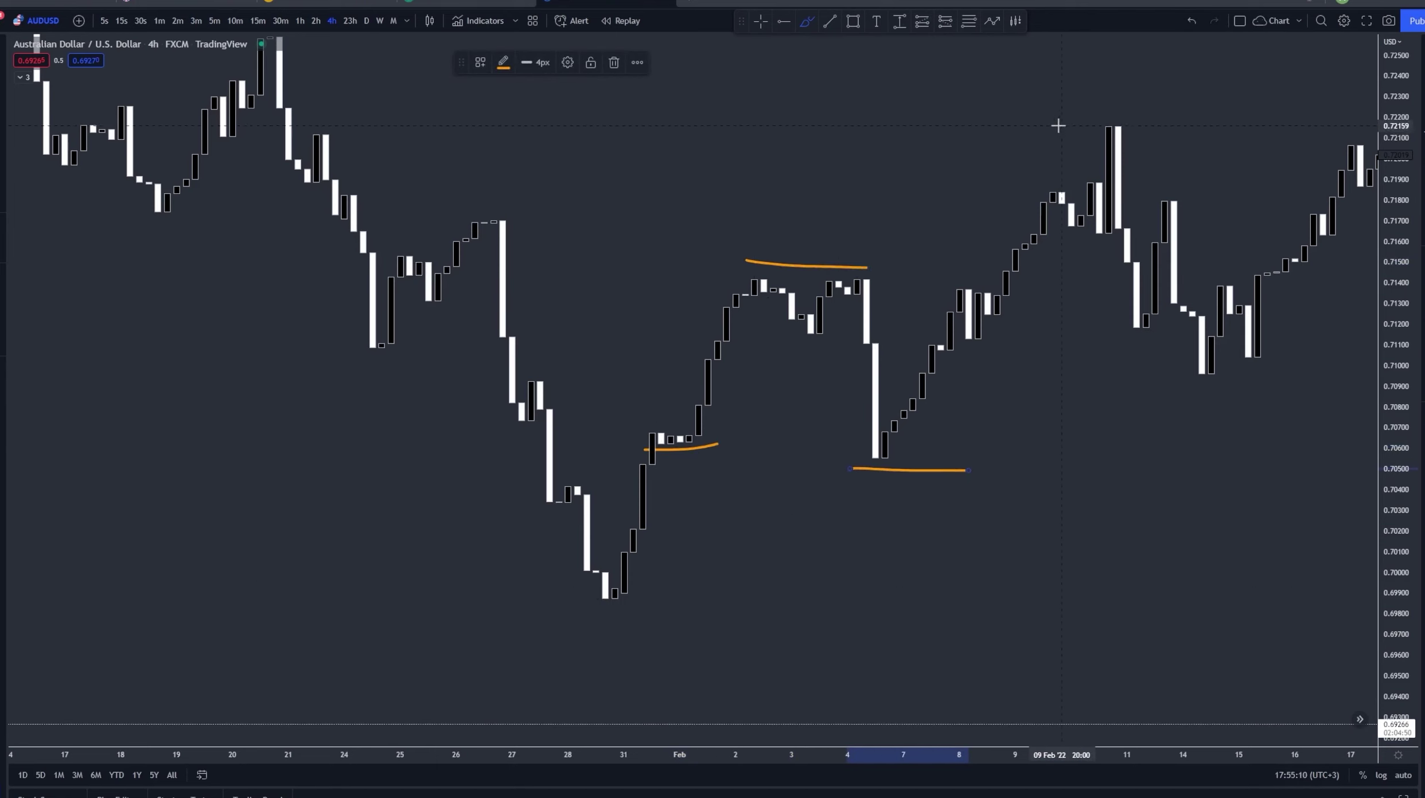
drag(1083, 115, 1146, 117)
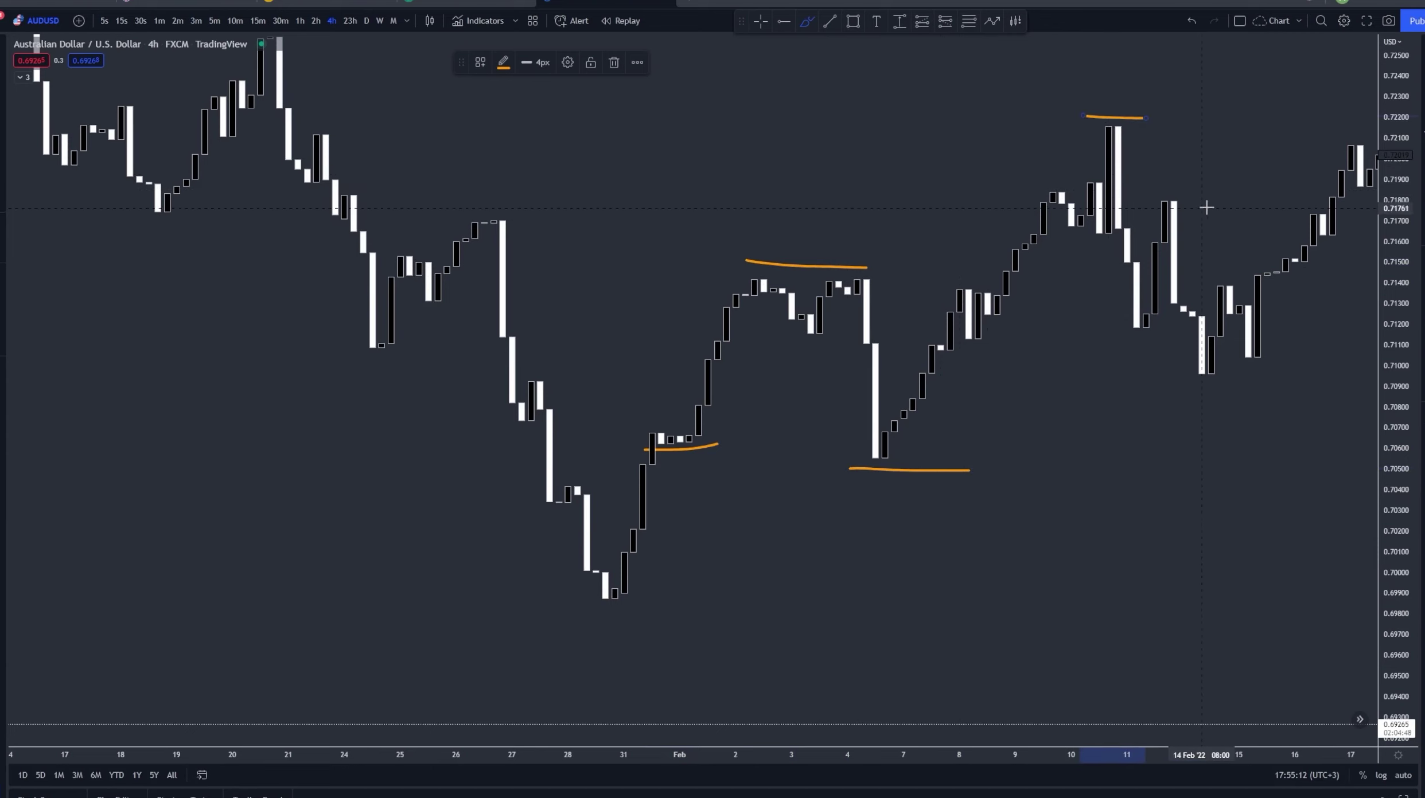
click(1193, 21)
click(1193, 21)
key(Escape)
- Brush a level under the 10 February candle at about 0.7160 and mark the pullback down to the 14 February low
drag(1078, 117, 935, 261)
scroll(1212, 351, up, 3)
drag(1395, 373, 1395, 244)
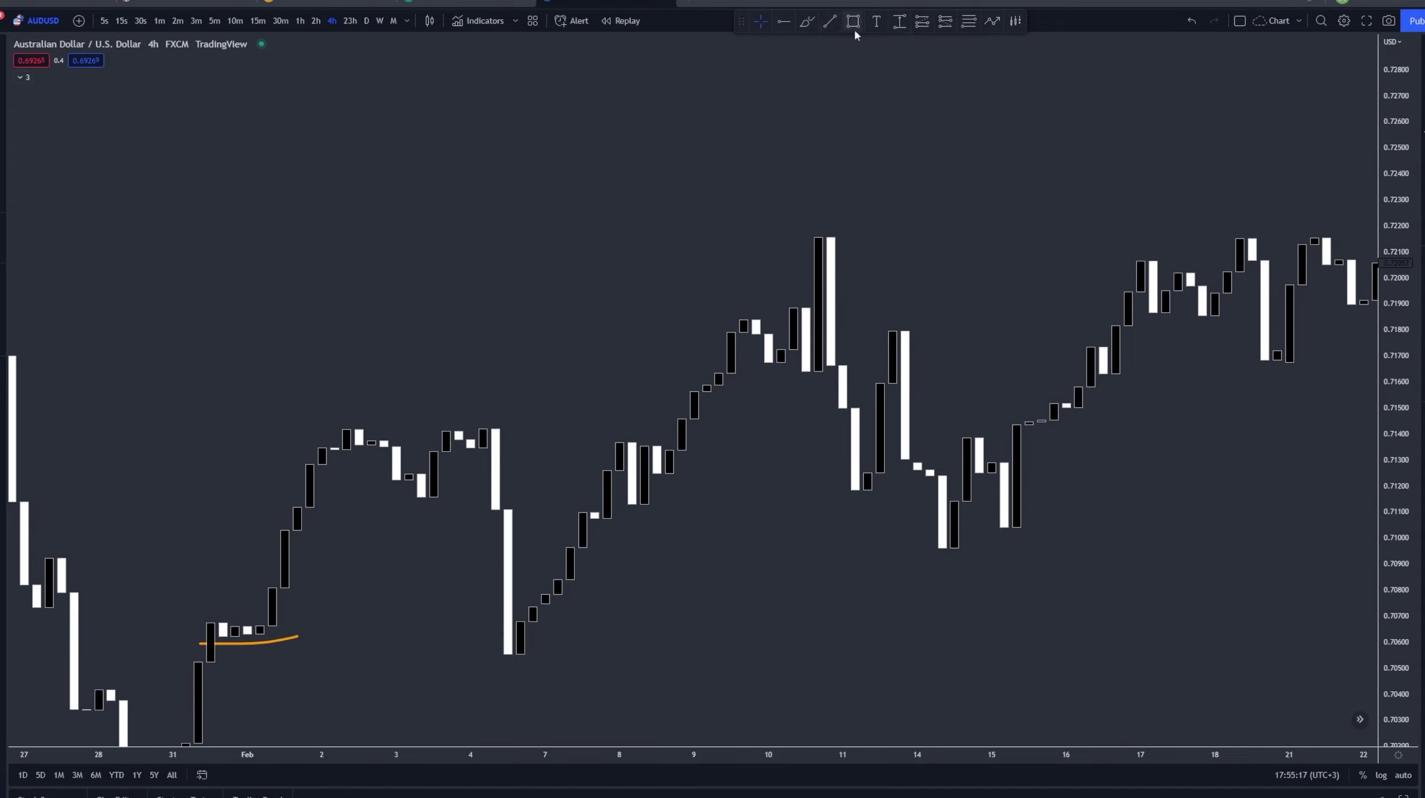
click(802, 22)
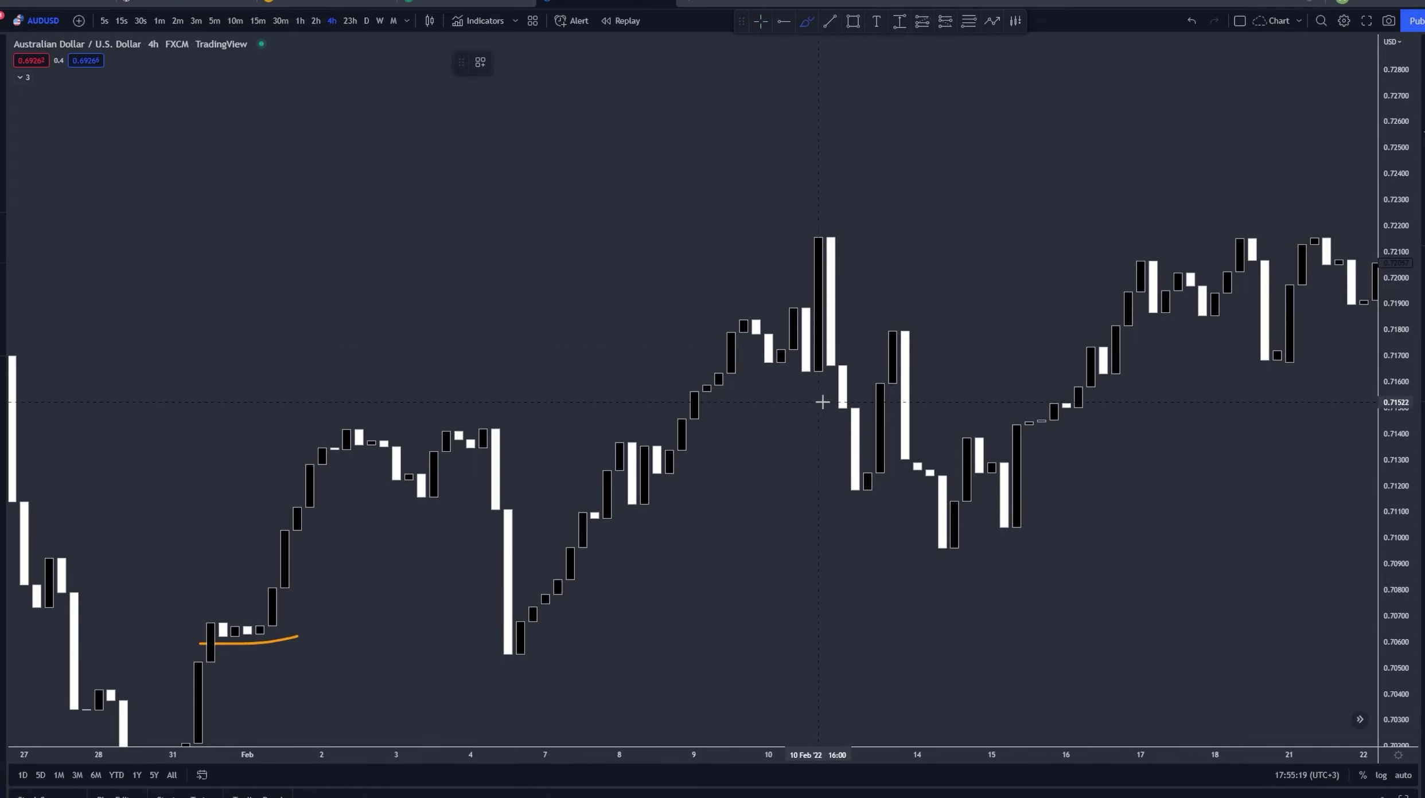
drag(748, 378, 892, 380)
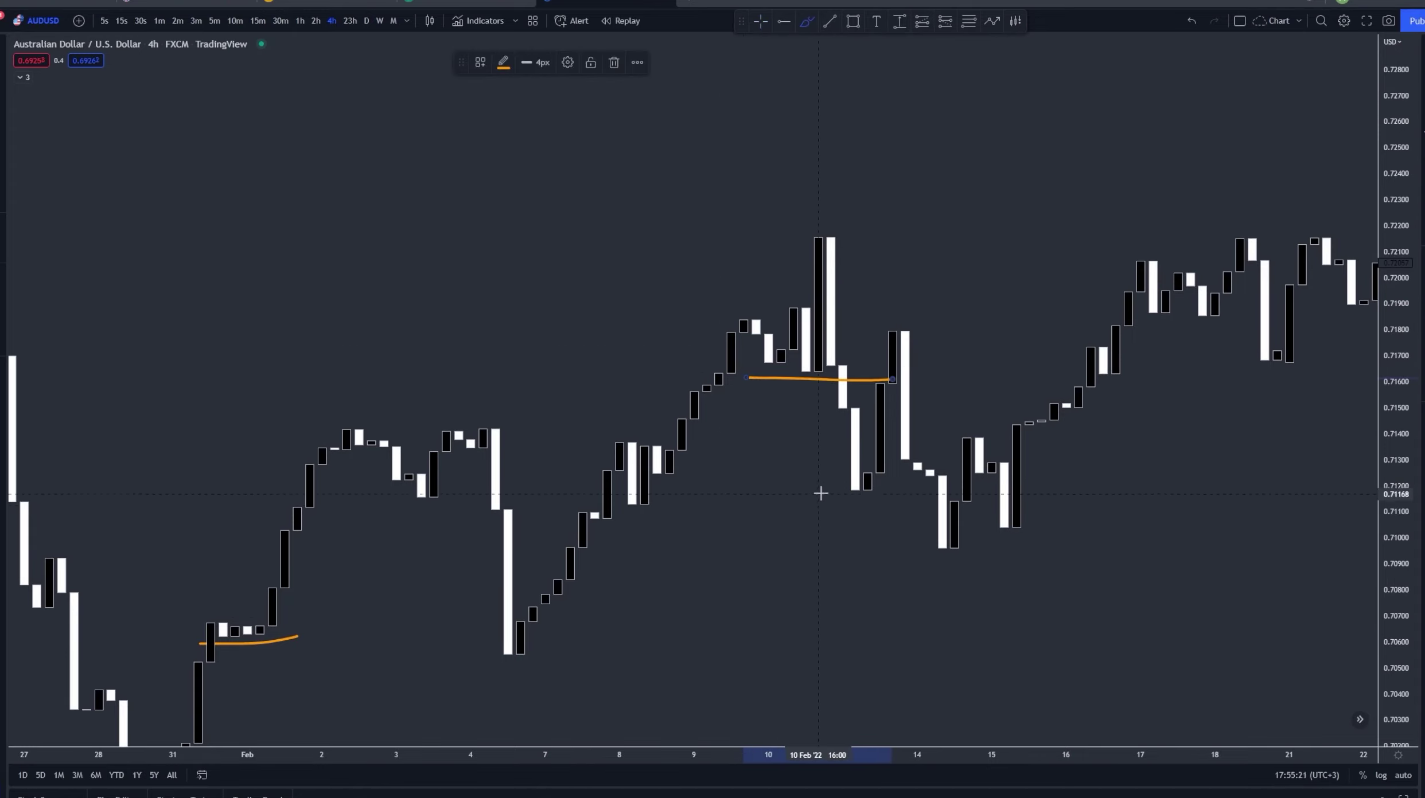
mouse_move(892, 481)
mouse_down()
mouse_move(917, 294)
mouse_move(955, 327)
mouse_up()
drag(894, 553, 1029, 557)
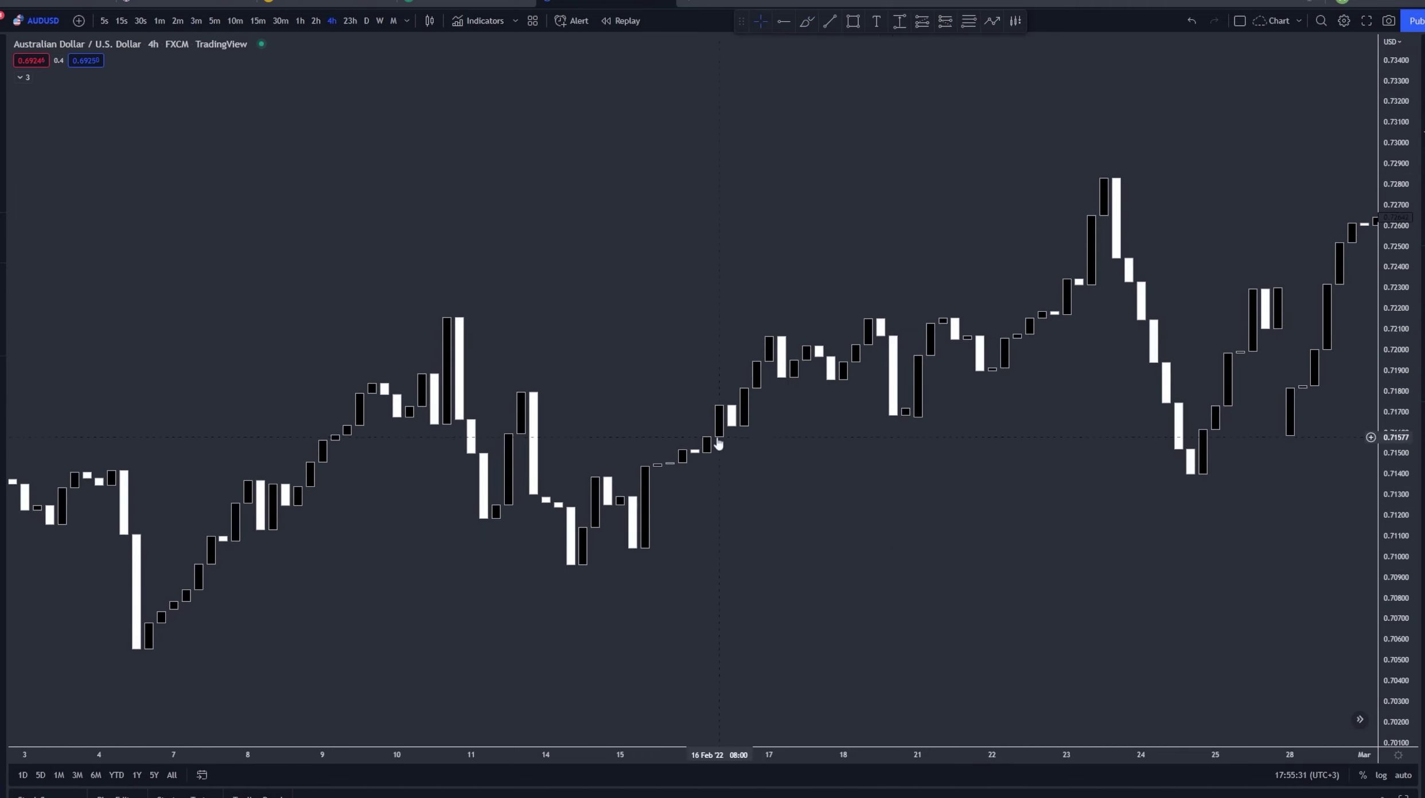
- Brush levels at the highs and lows from 18 to 24 February, and undo the strokes
drag(891, 429, 948, 440)
drag(1067, 439, 974, 451)
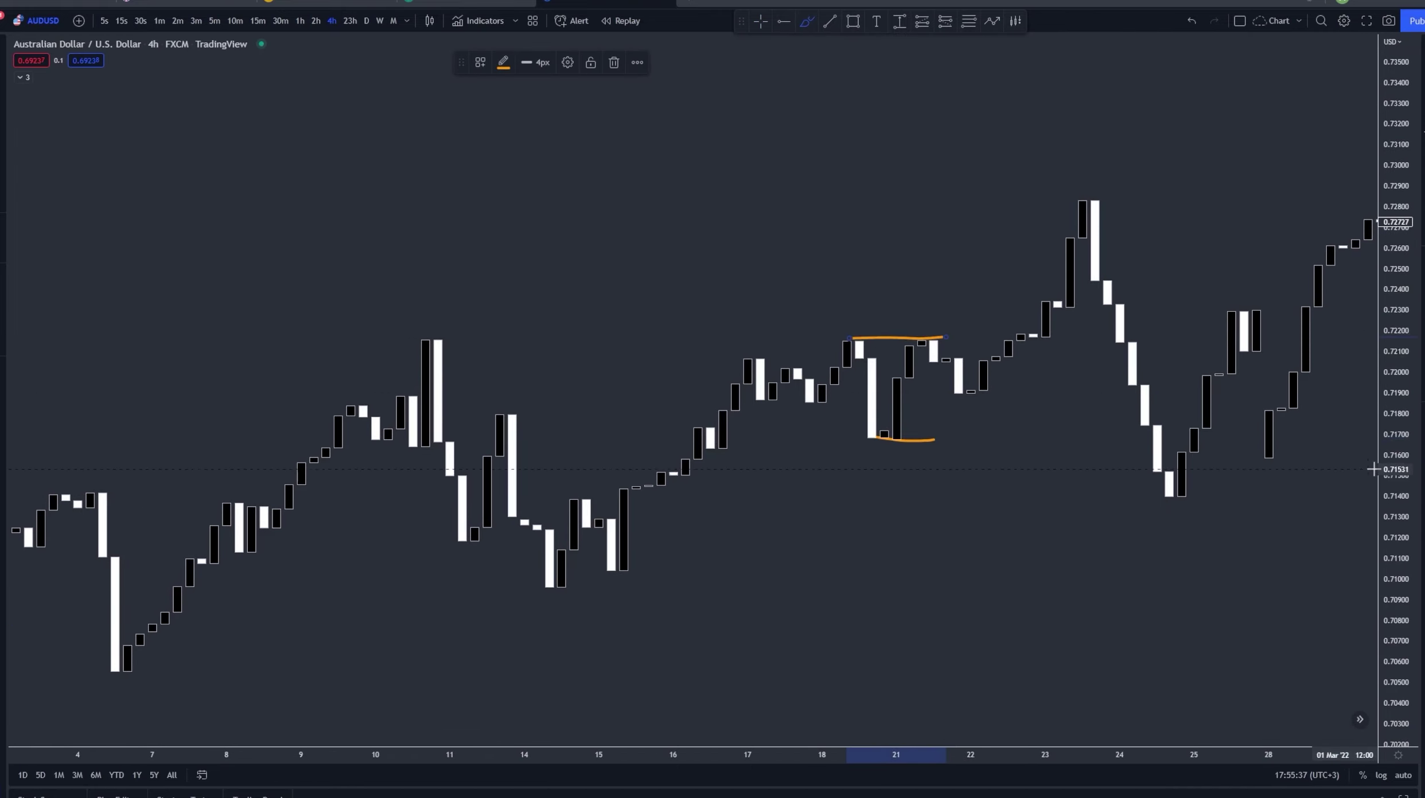
drag(1393, 482, 1388, 92)
drag(946, 394, 1082, 402)
drag(1059, 113, 1206, 133)
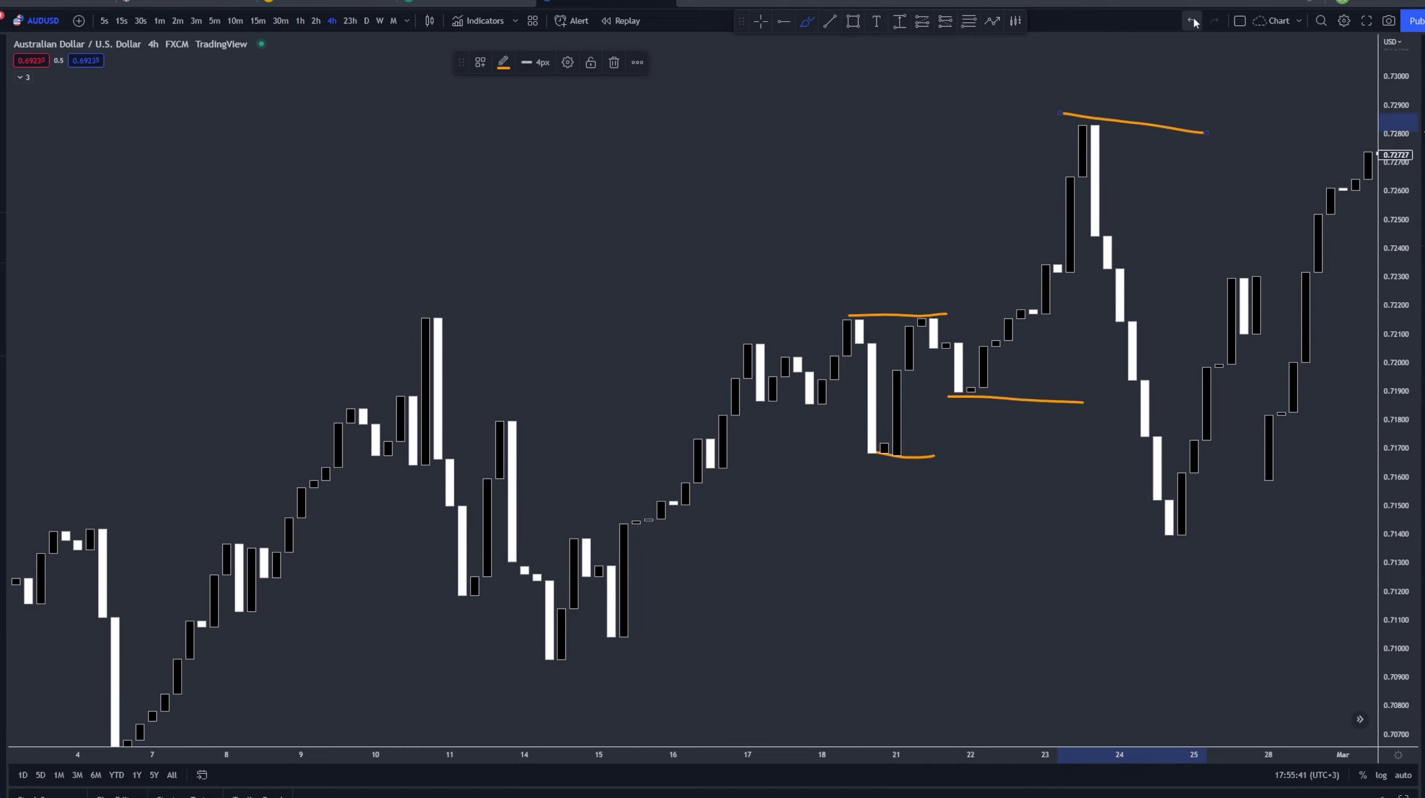
click(1193, 21)
click(1193, 21)
click(1193, 21)
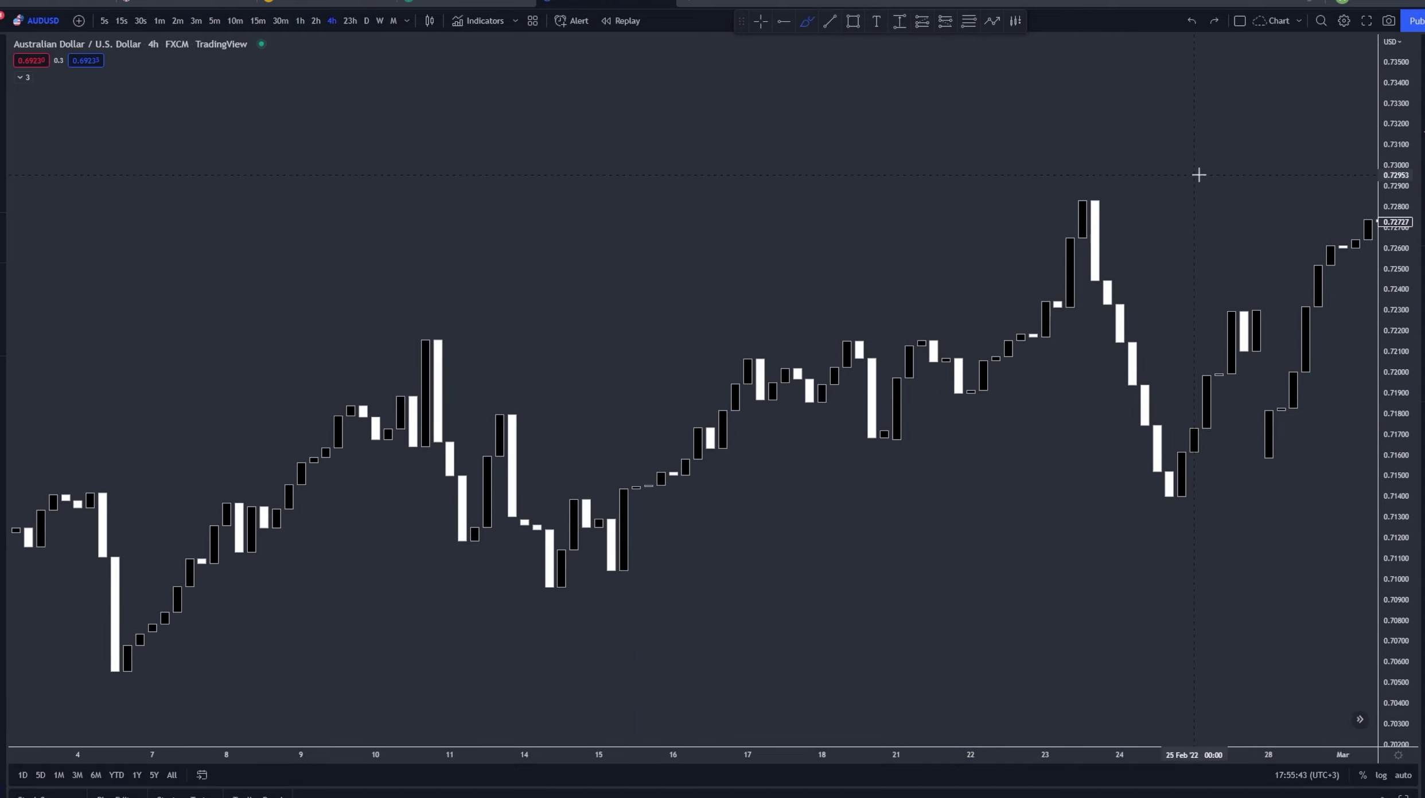
- Move forward through the March 2022 swings and bring up the 25 to 27 July 2022 candles on the 1-hour timeframe
drag(1198, 177, 773, 156)
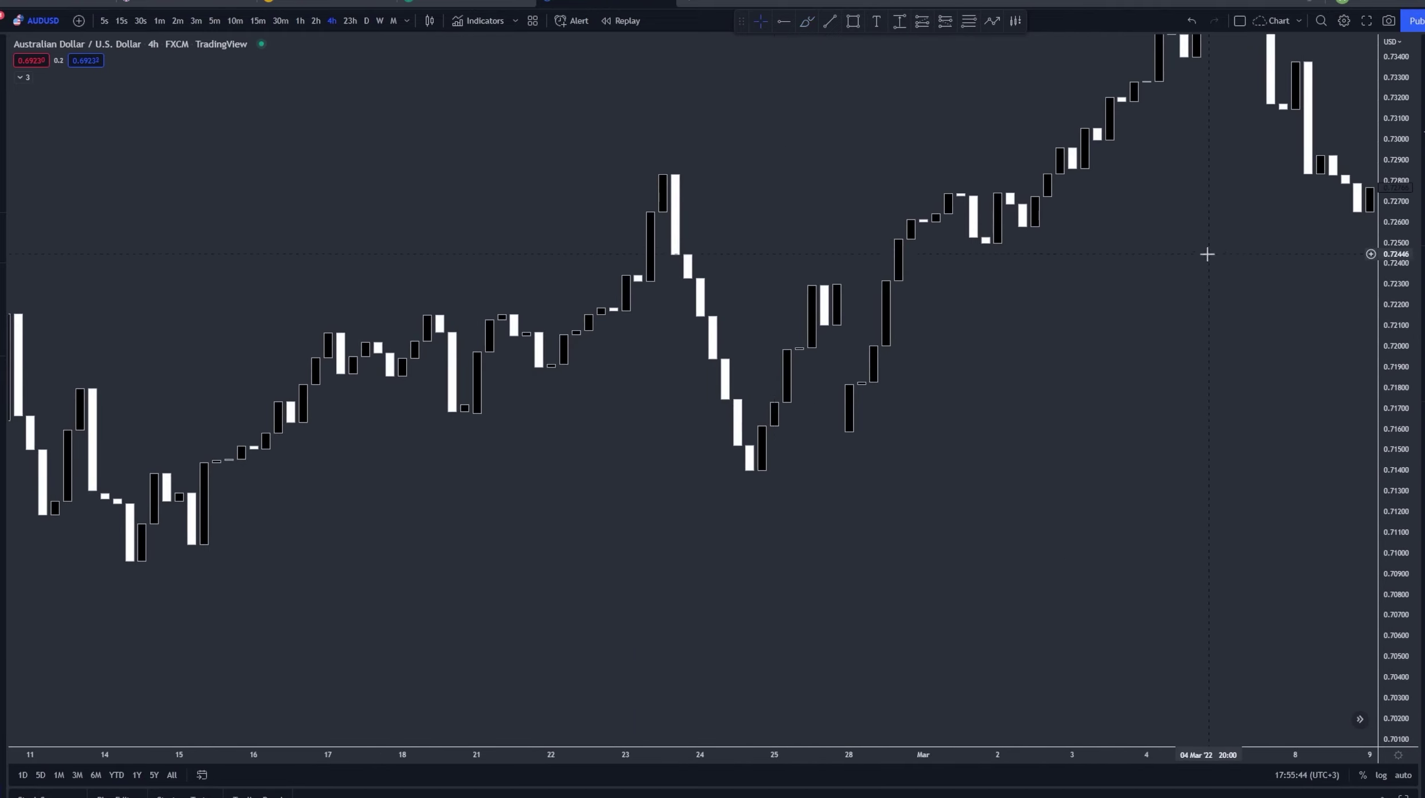
drag(1207, 254, 1000, 449)
drag(1389, 428, 1184, 331)
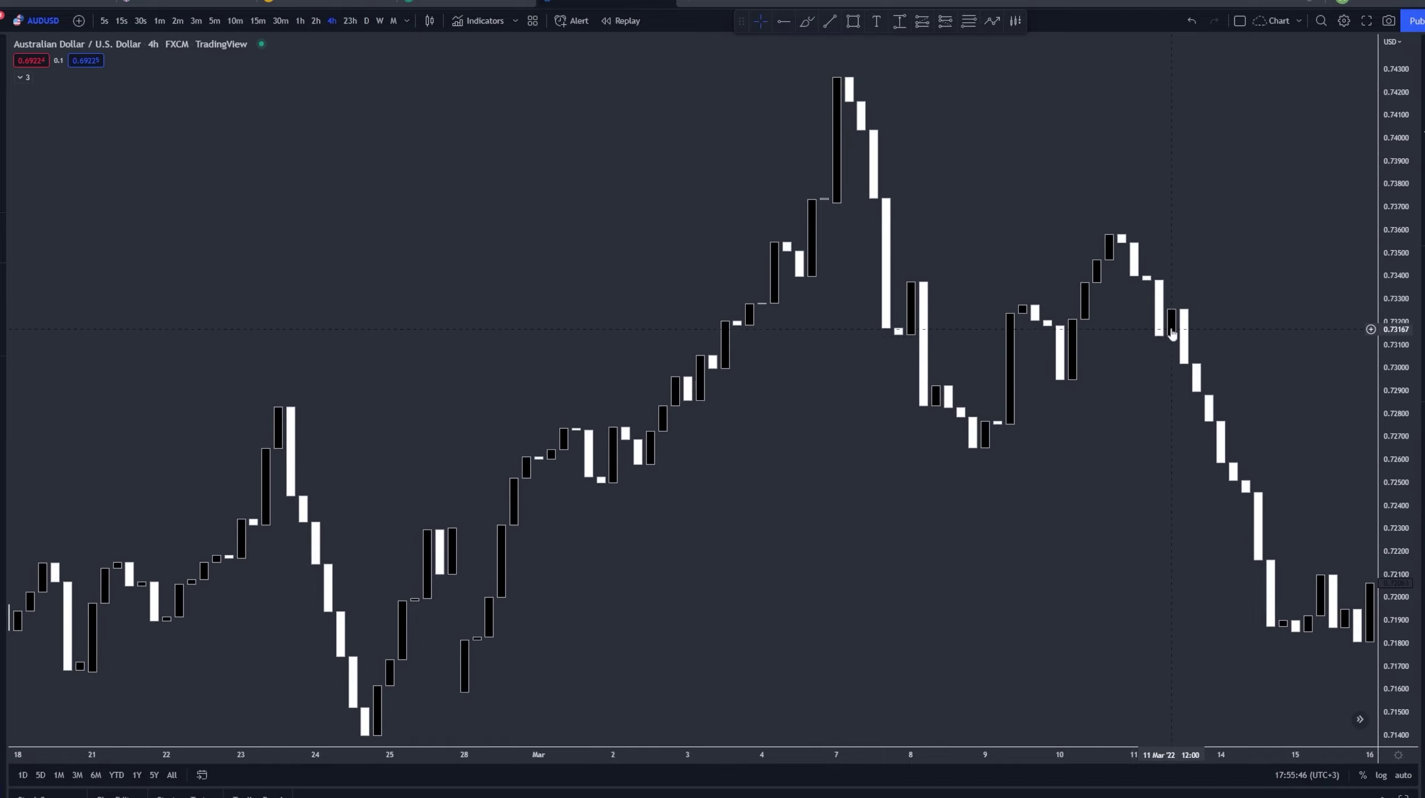
drag(1168, 486, 824, 332)
drag(884, 247, 776, 311)
drag(1138, 197, 212, 620)
- Brush level marks at the 25 and 26 July swing highs and lows, and undo the strokes
drag(959, 341, 987, 425)
drag(866, 171, 1016, 171)
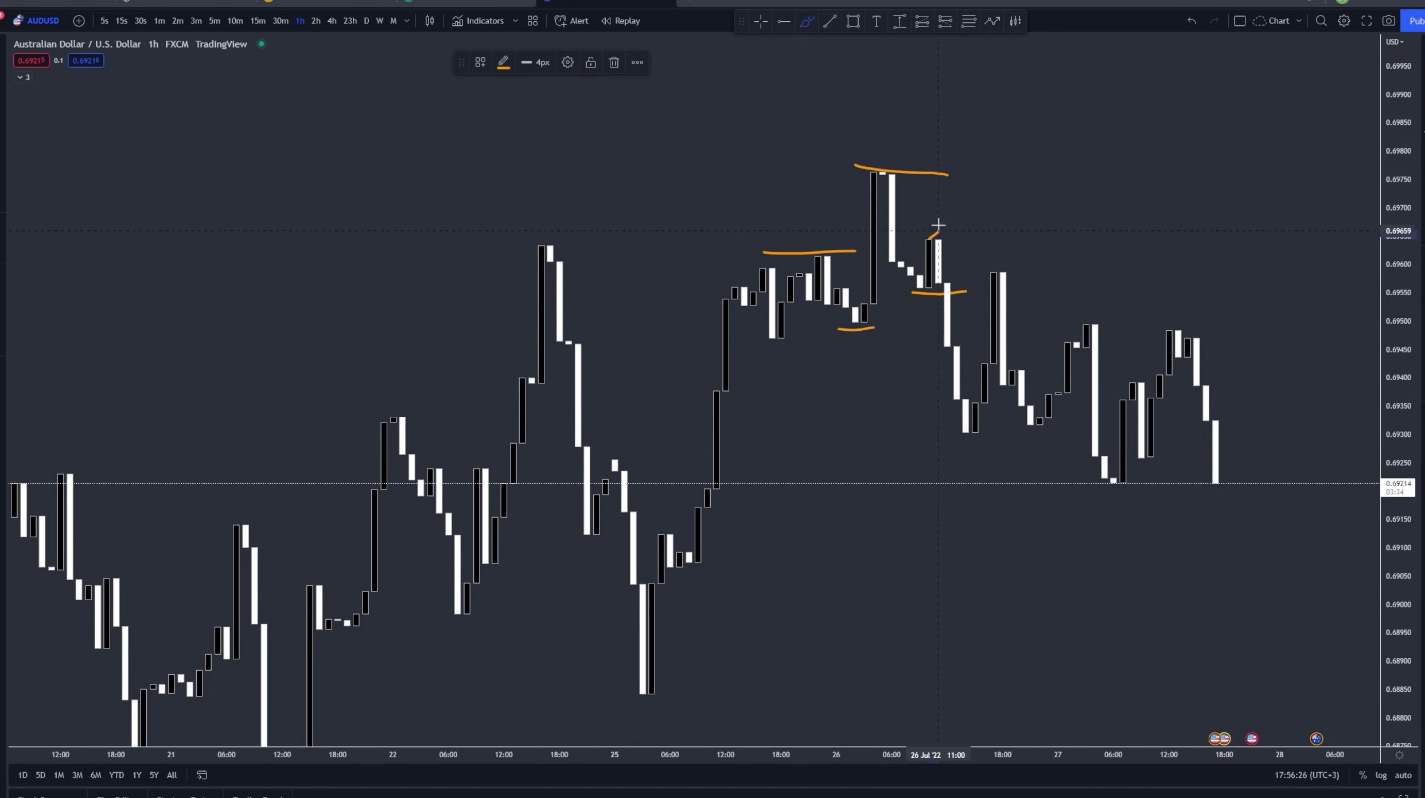
drag(948, 167, 964, 133)
click(1192, 21)
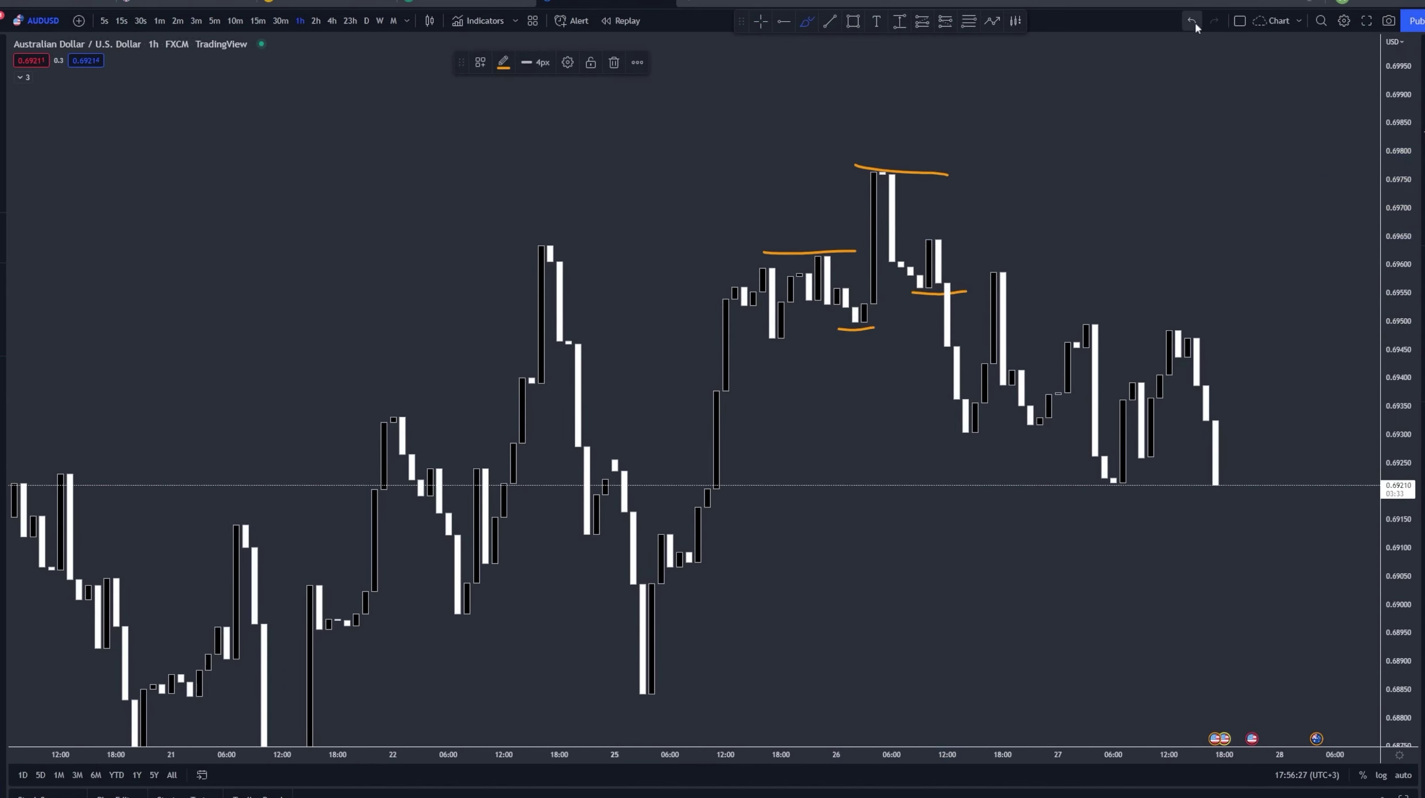
click(1193, 21)
- Brush the broken low at about 0.6950, trace the 26 July drop, and bracket its starting candles with two levels
drag(904, 171, 898, 318)
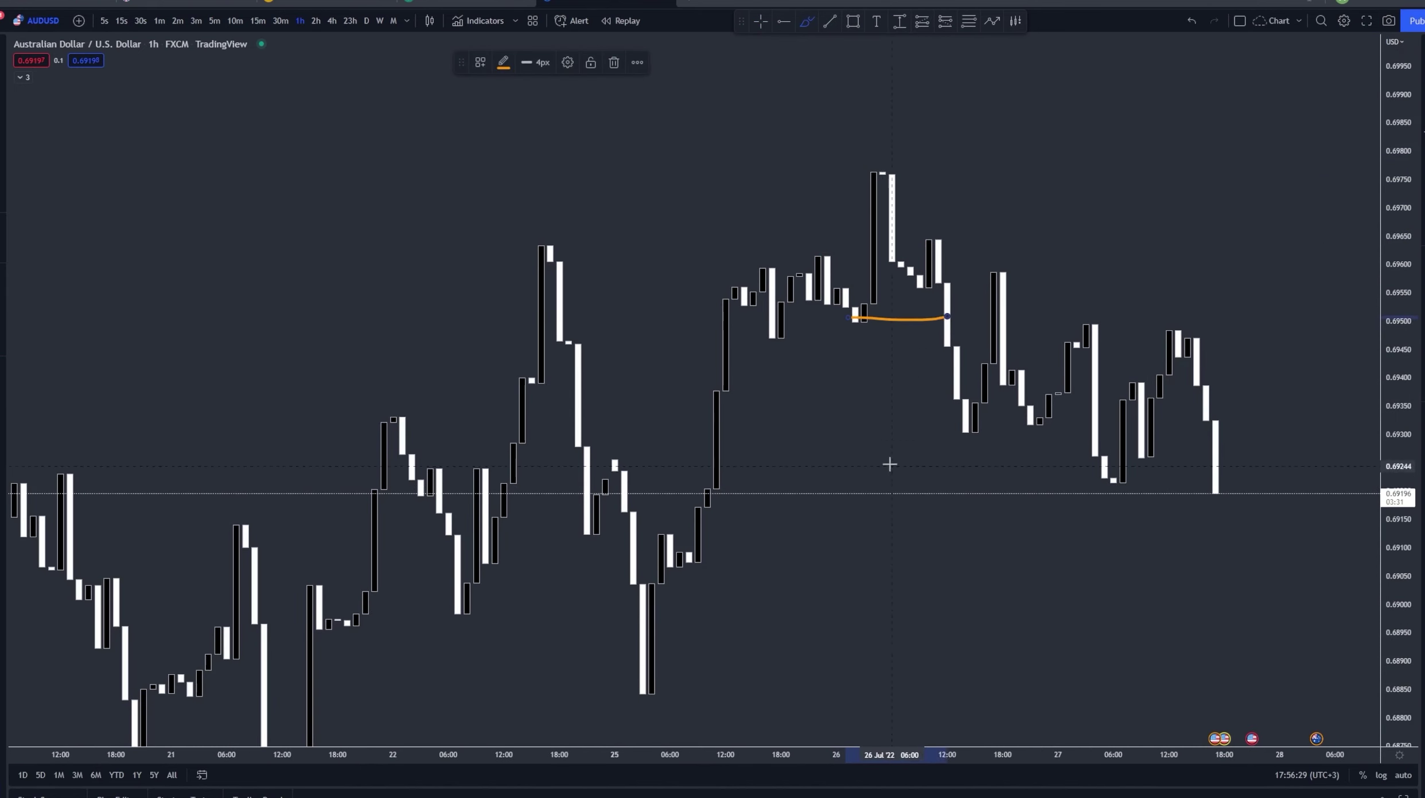
drag(938, 264, 972, 432)
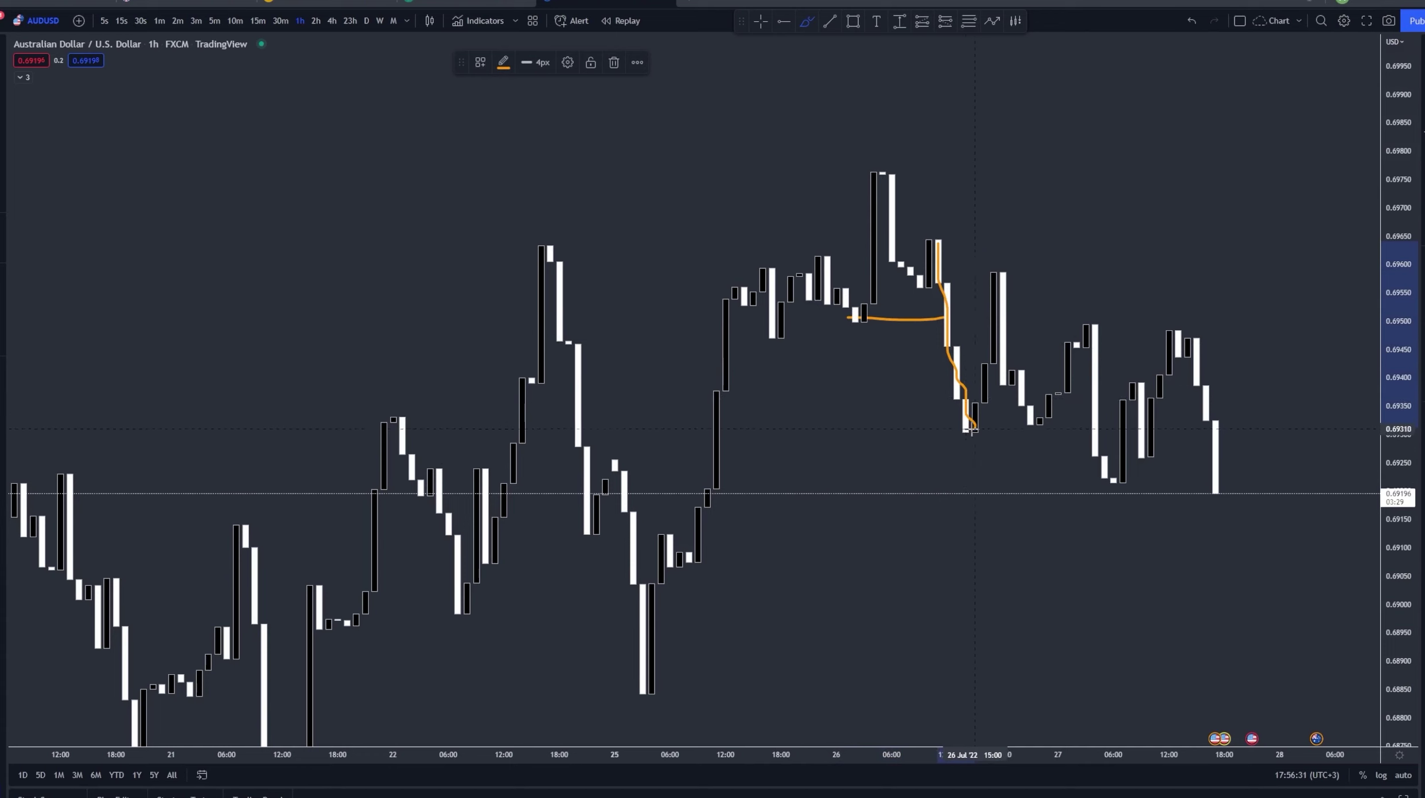
drag(921, 289, 1096, 293)
drag(912, 234, 1104, 247)
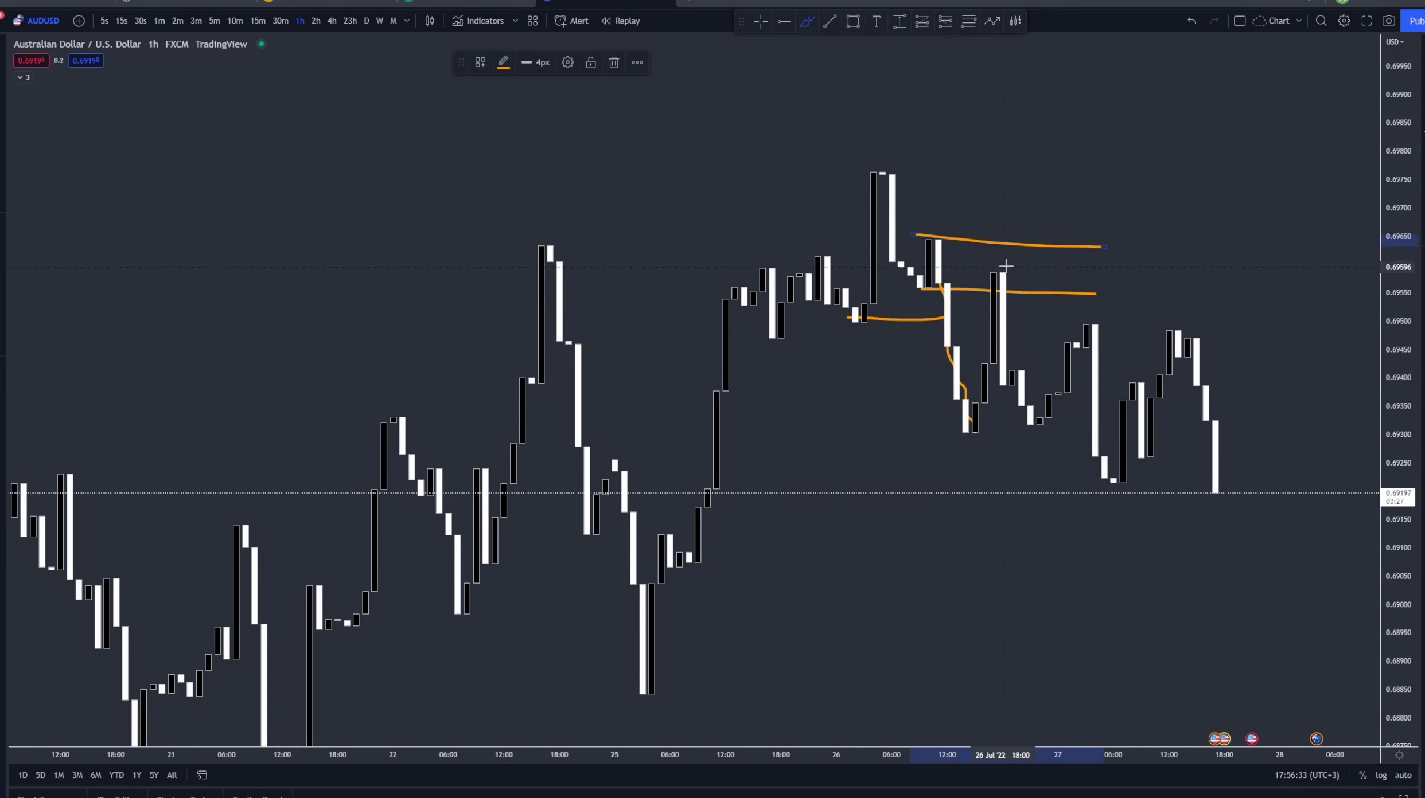
- Handwrite a short label with the brush above the upper level, over the second 26 July high
click(997, 212)
drag(1003, 213, 1002, 234)
drag(1021, 207, 1021, 241)
drag(1004, 225, 1038, 223)
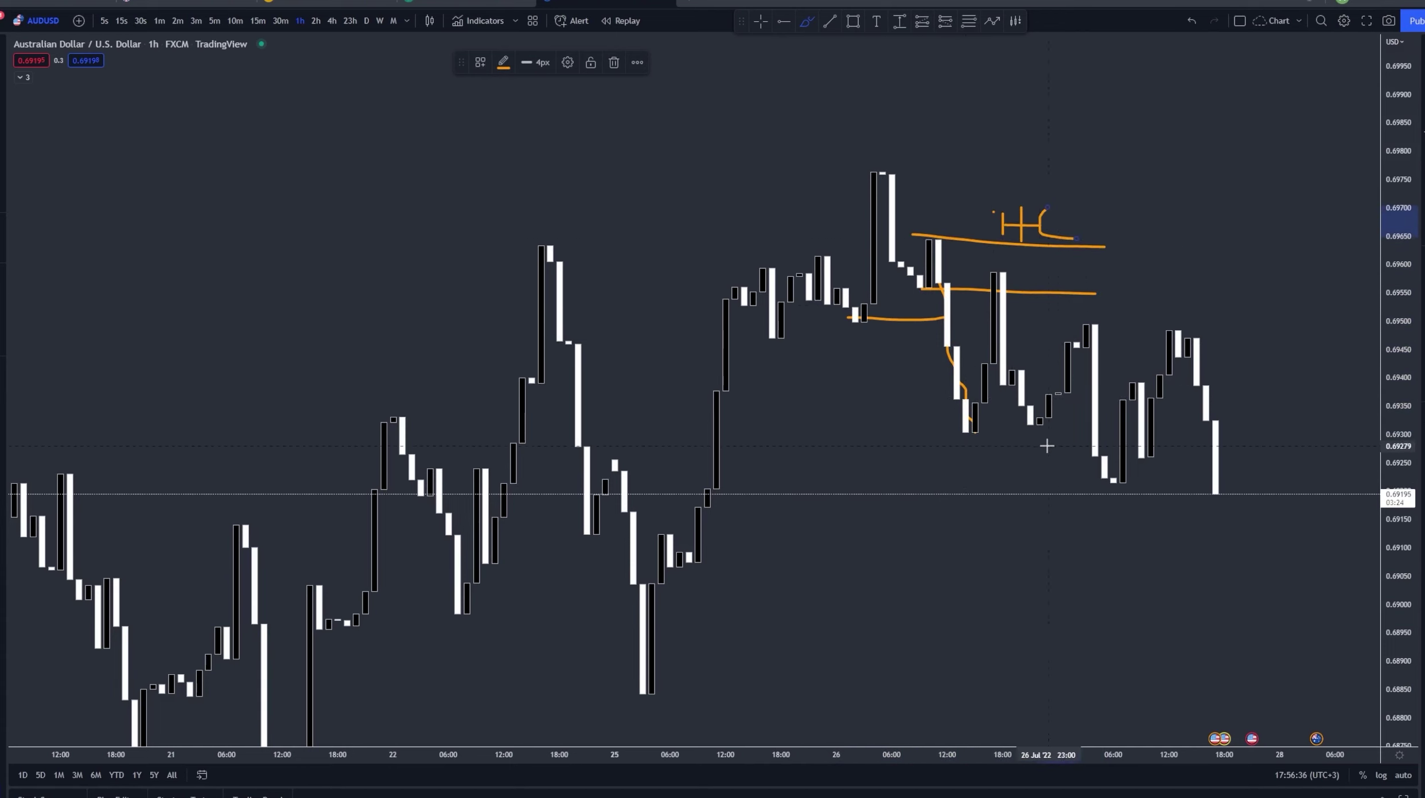
- Brush levels under the late 26 July lows and the 27 July low, and undo all the brush strokes
drag(949, 436, 1058, 428)
drag(1090, 498, 1184, 488)
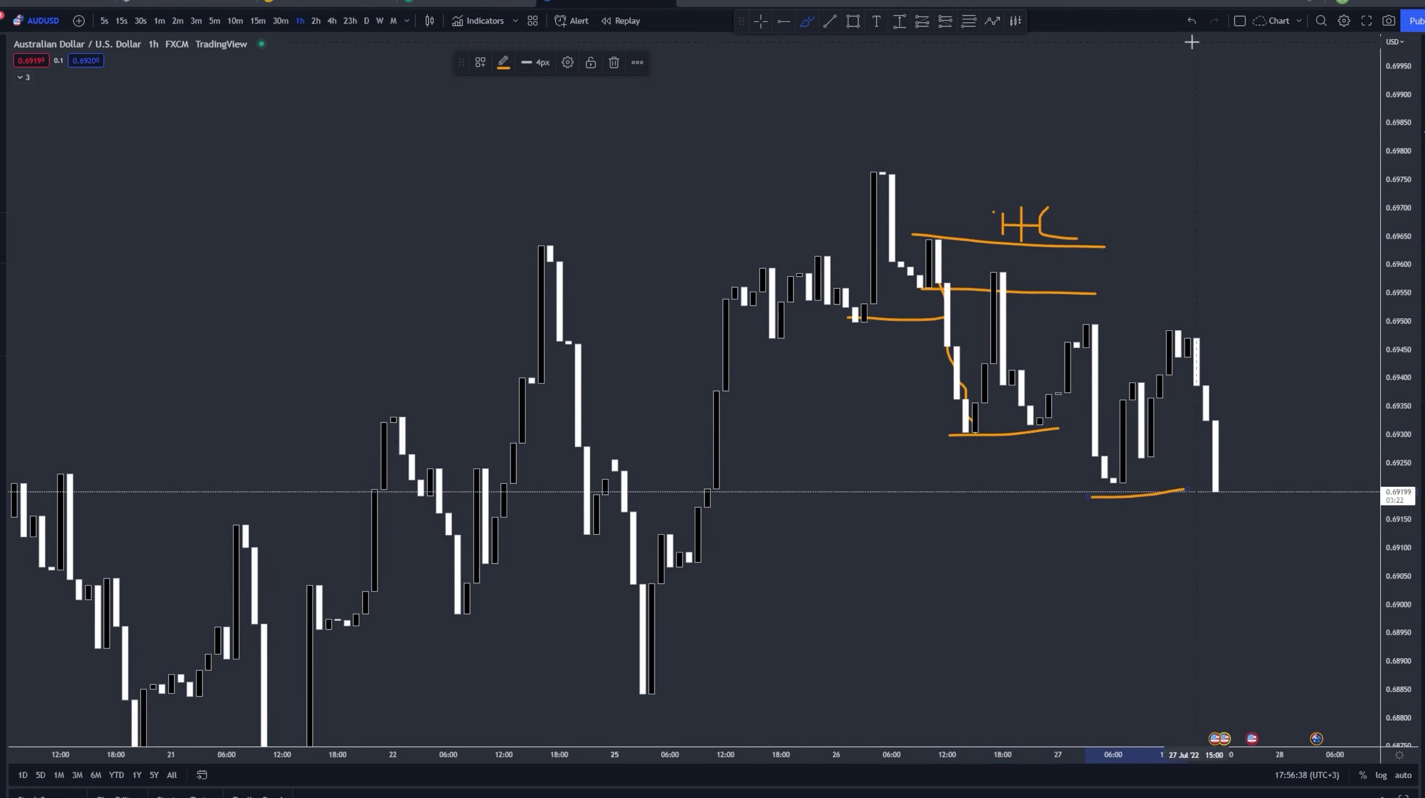
click(1193, 22)
click(1193, 22)
click(1193, 21)
click(1193, 21)
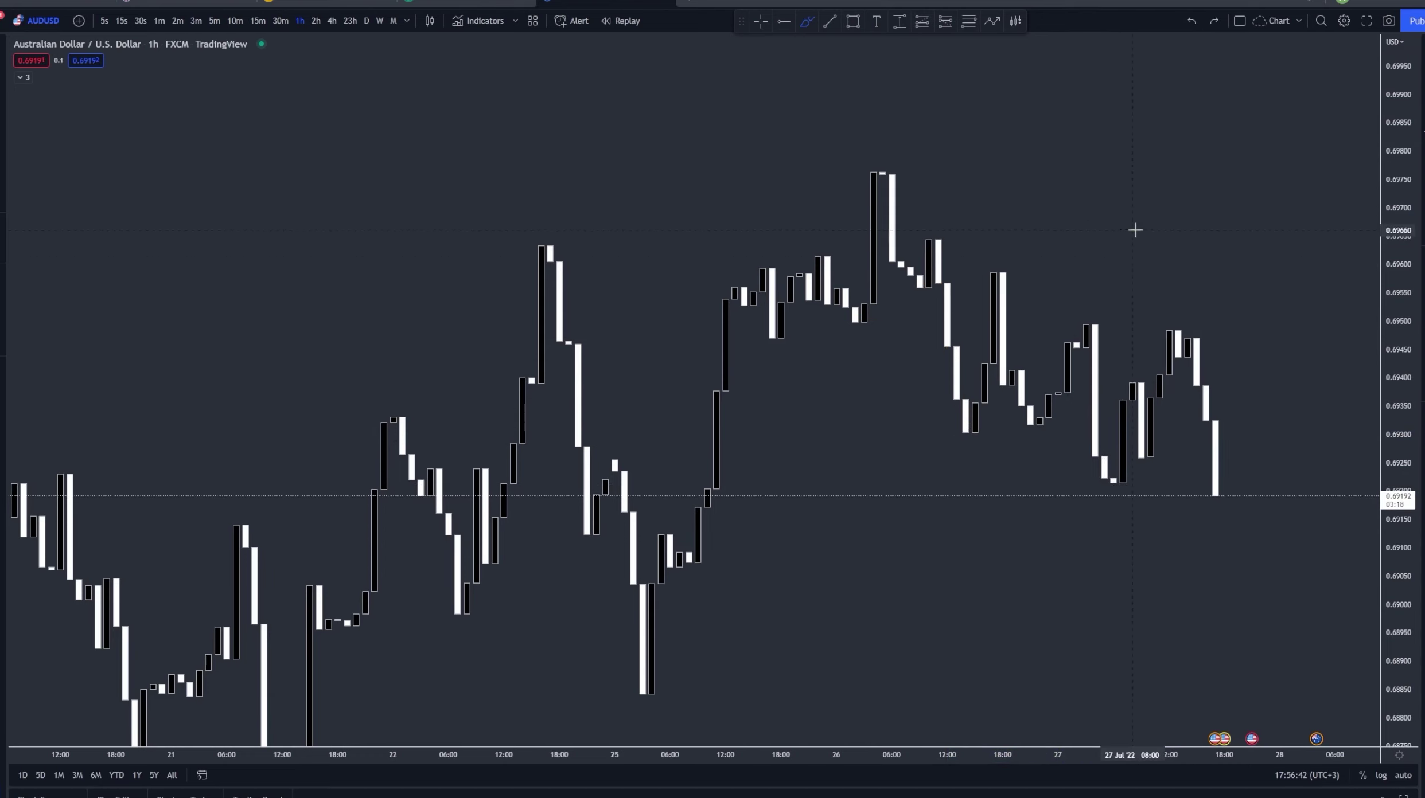
- Brush short levels at the two descending highs and two descending lows of 26 and 27 July
scroll(1052, 290, down, 1)
scroll(1049, 290, up, 3)
drag(909, 267, 962, 275)
drag(953, 431, 1005, 430)
drag(1060, 315, 1026, 323)
drag(1030, 486, 1095, 492)
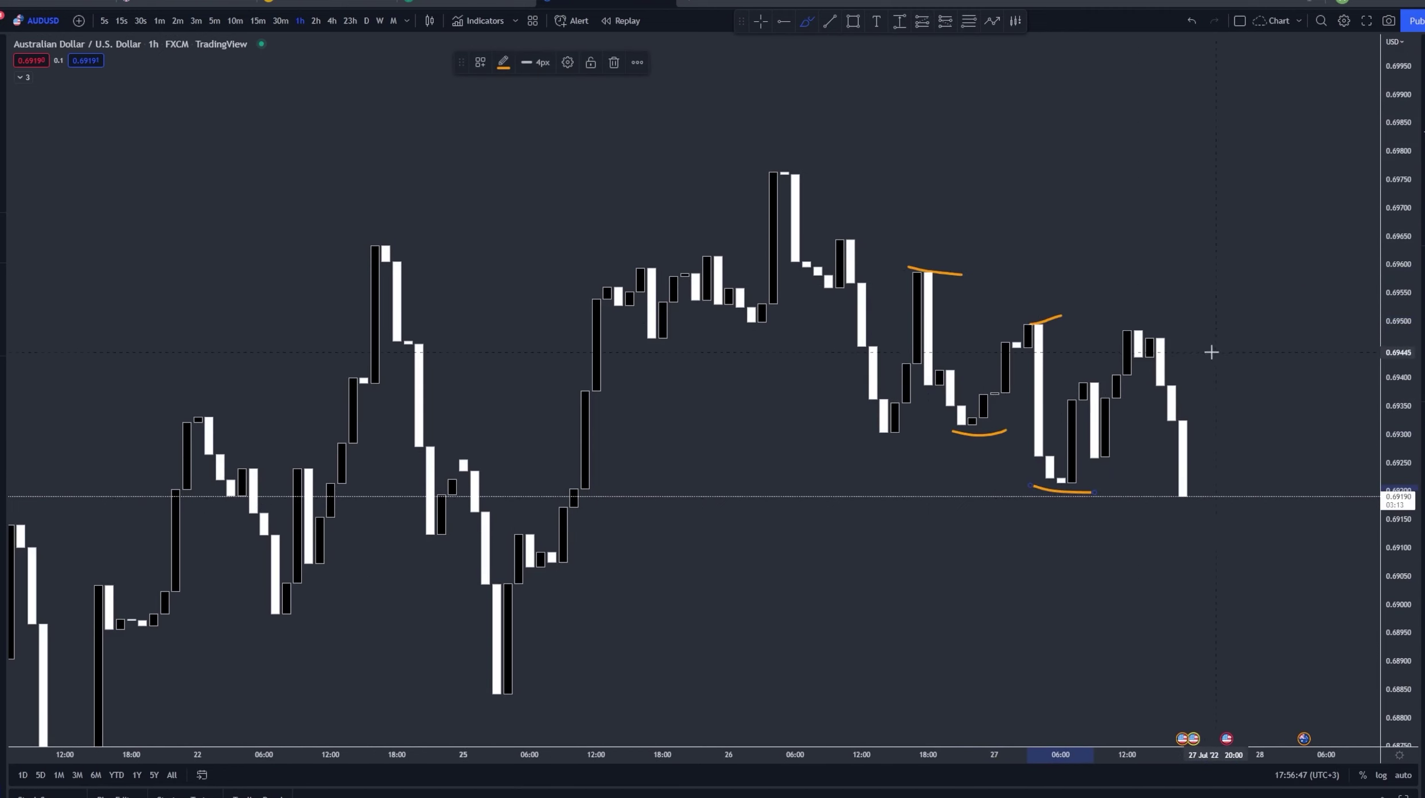
- Brush several strokes across the early 27 July high at about 0.6949, and undo all the brush strokes
drag(1047, 325, 1093, 330)
drag(1029, 336, 1259, 330)
drag(1018, 315, 1116, 315)
click(1192, 21)
click(1192, 22)
click(1192, 22)
click(1192, 21)
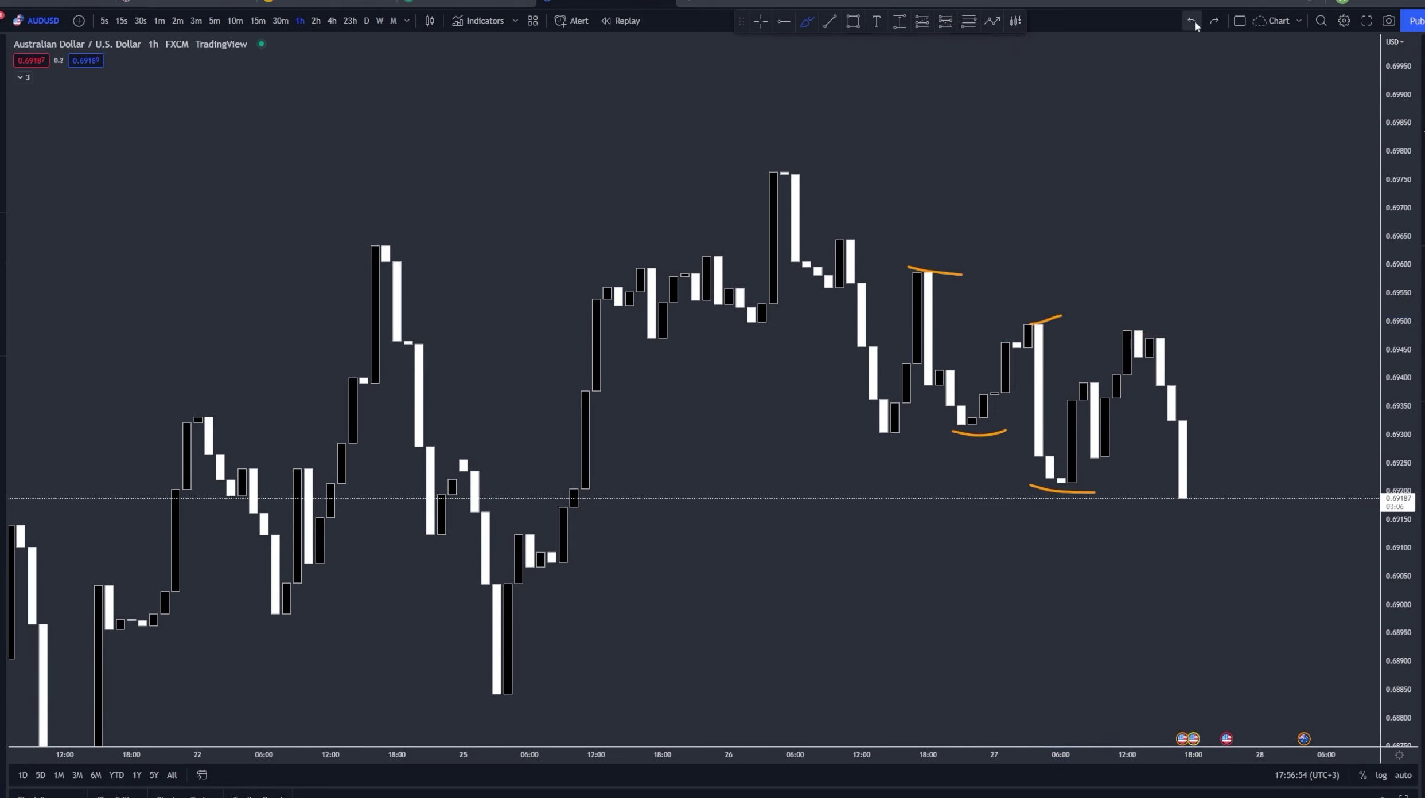
click(1194, 21)
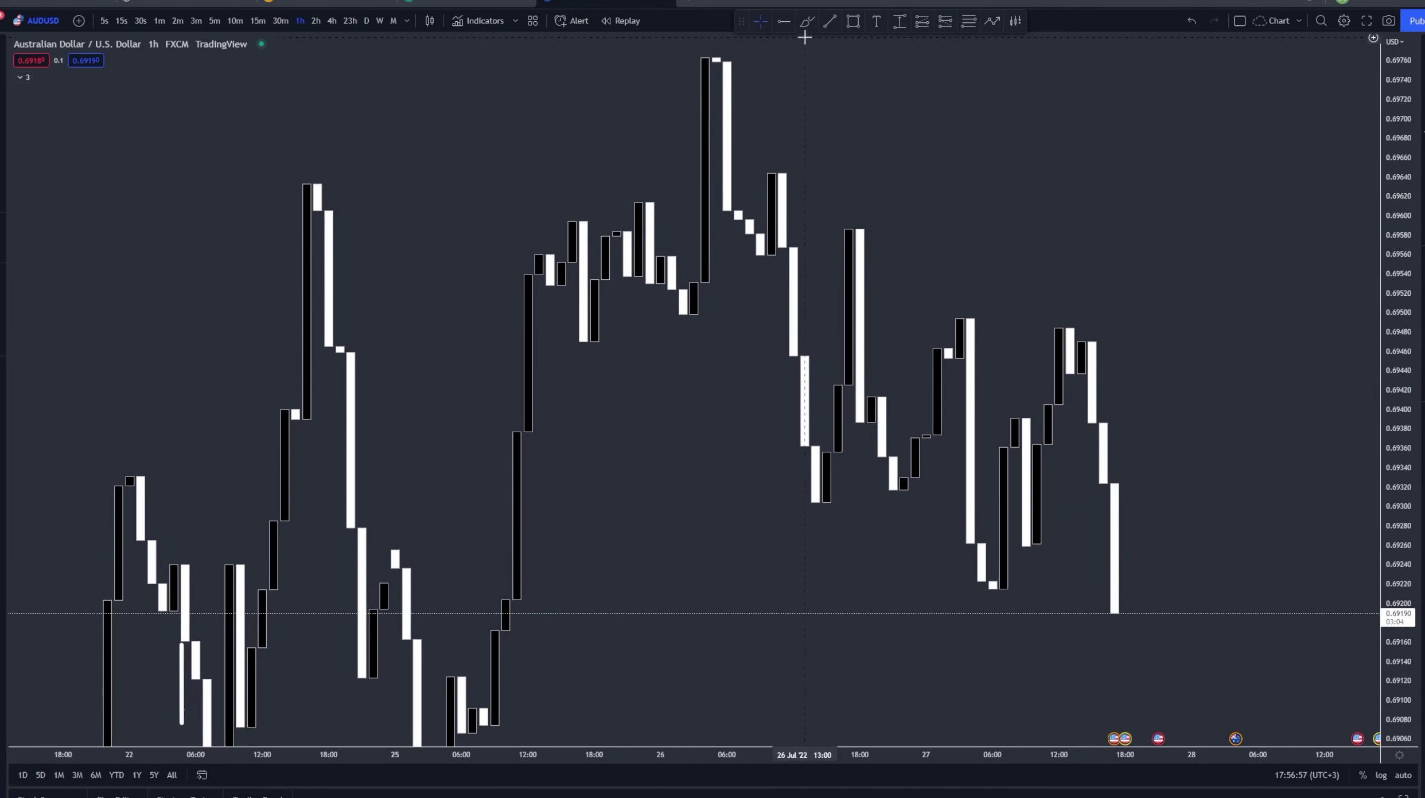
- Place a horizontal ray at 0.69495 from the early 27 July high, and delete it
click(949, 316)
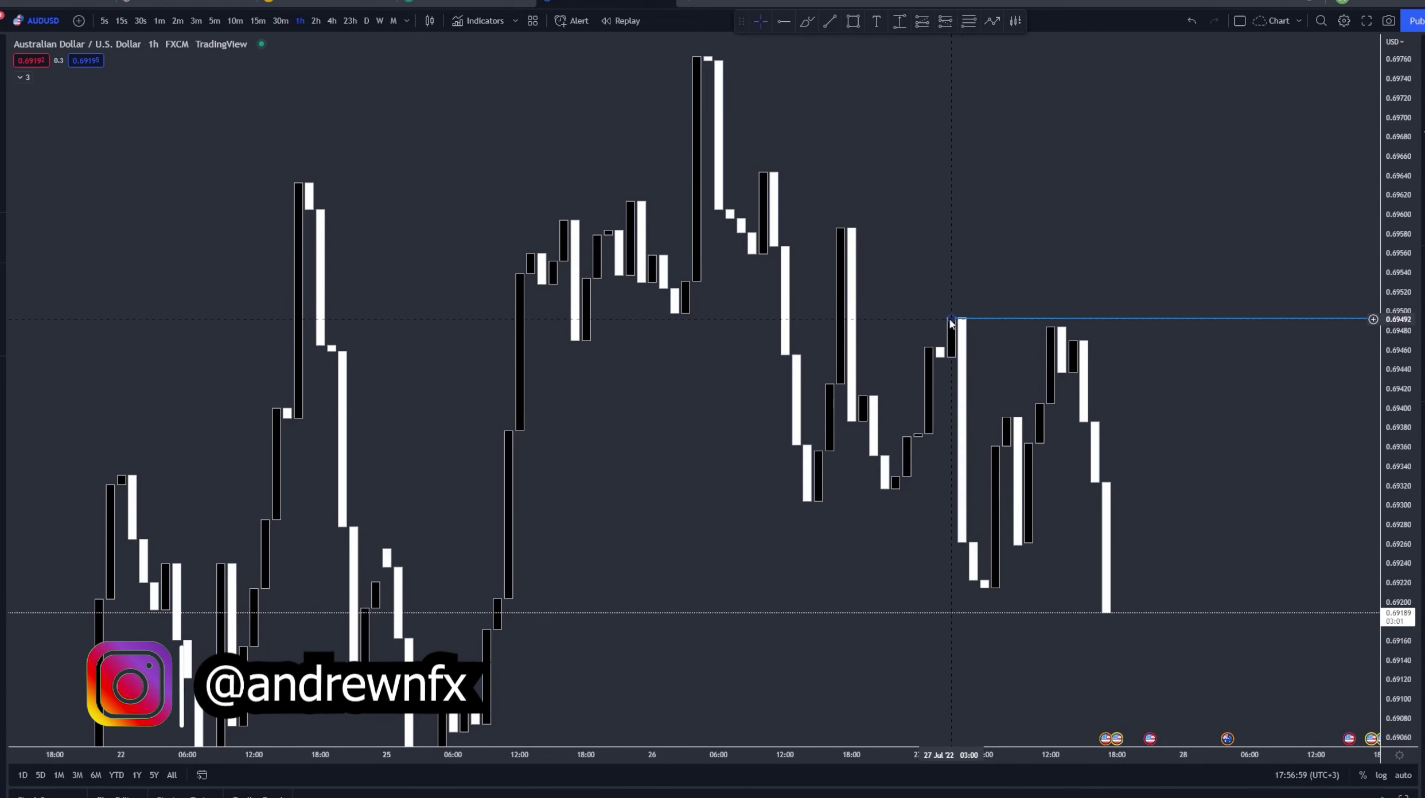
drag(943, 316, 943, 318)
click(970, 273)
drag(1395, 385, 1395, 477)
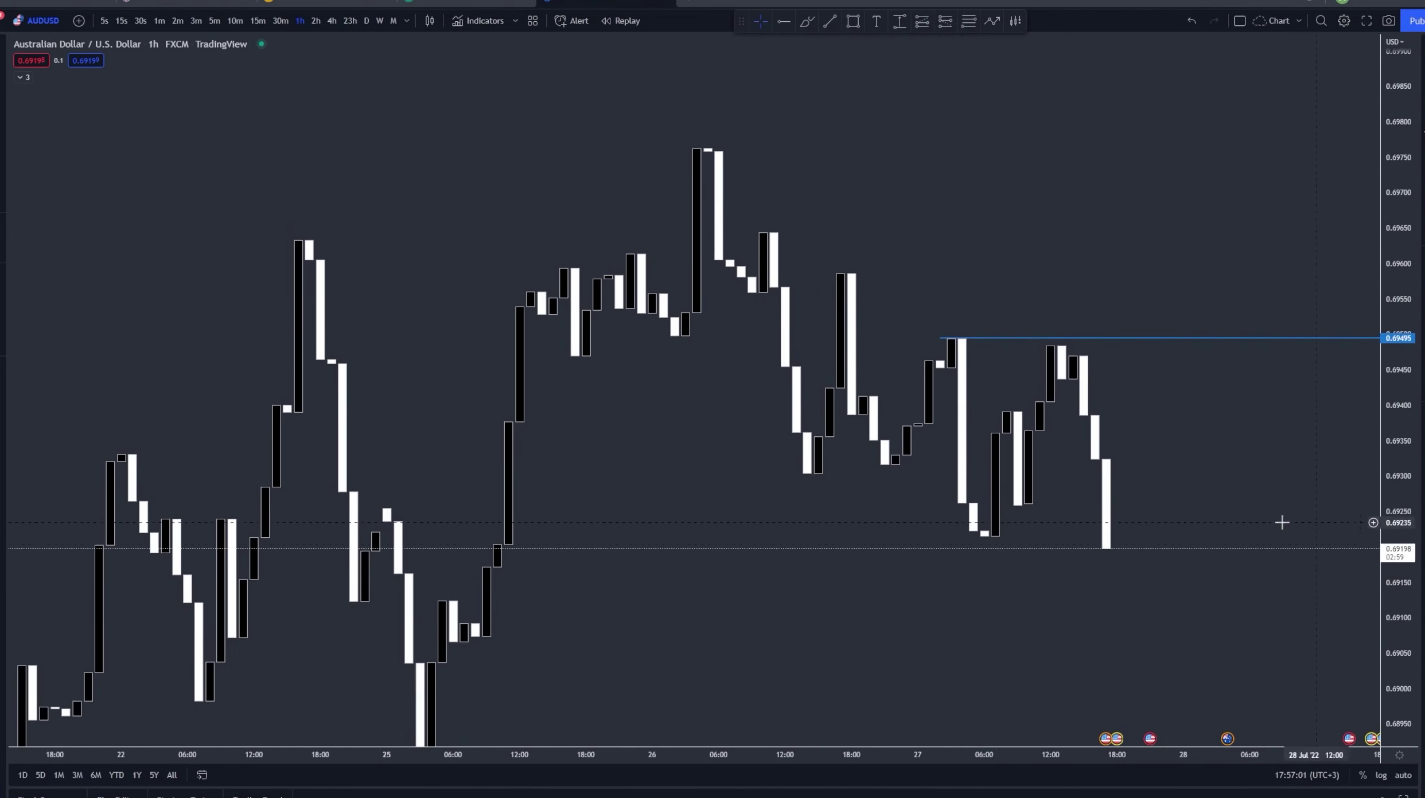
drag(1119, 652, 1093, 501)
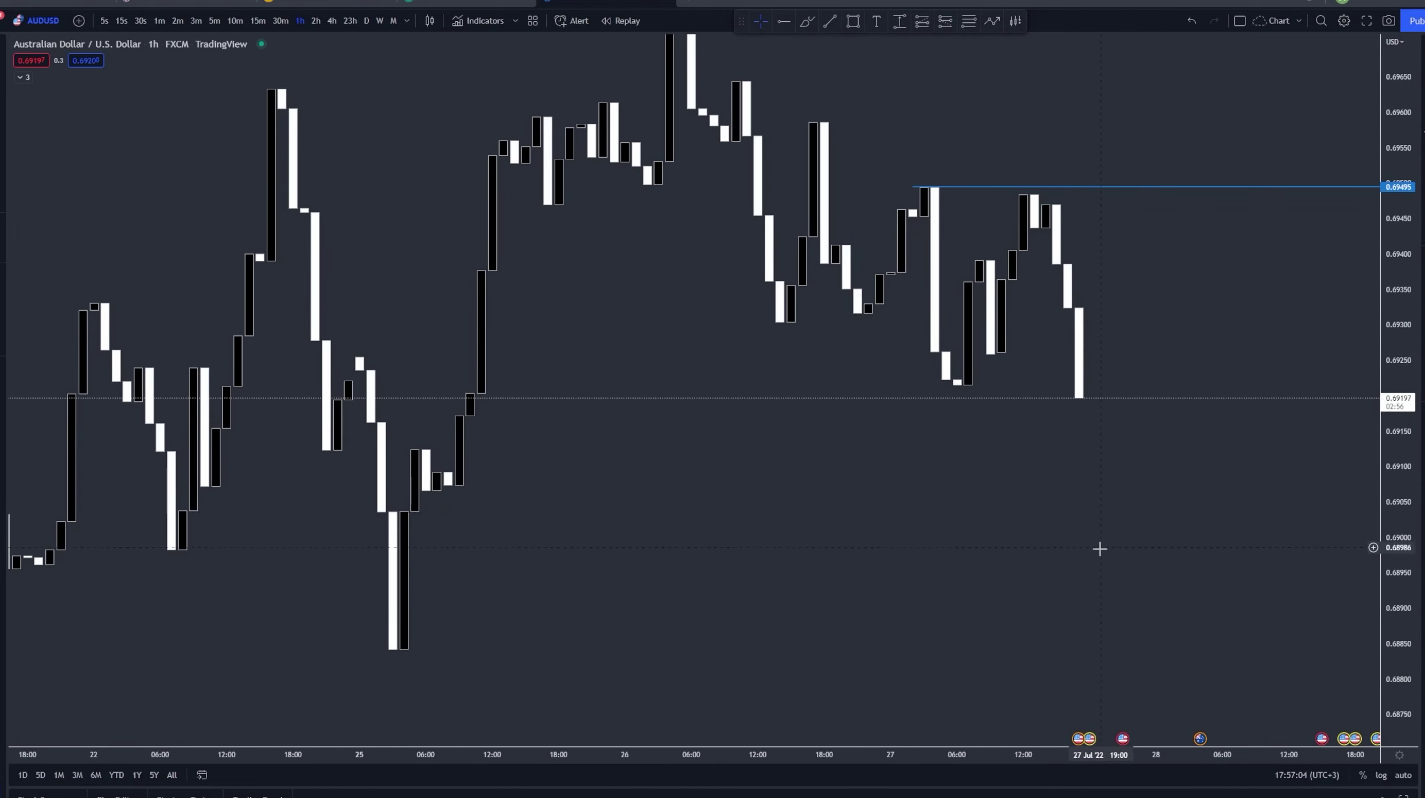
click(913, 187)
key(Delete)
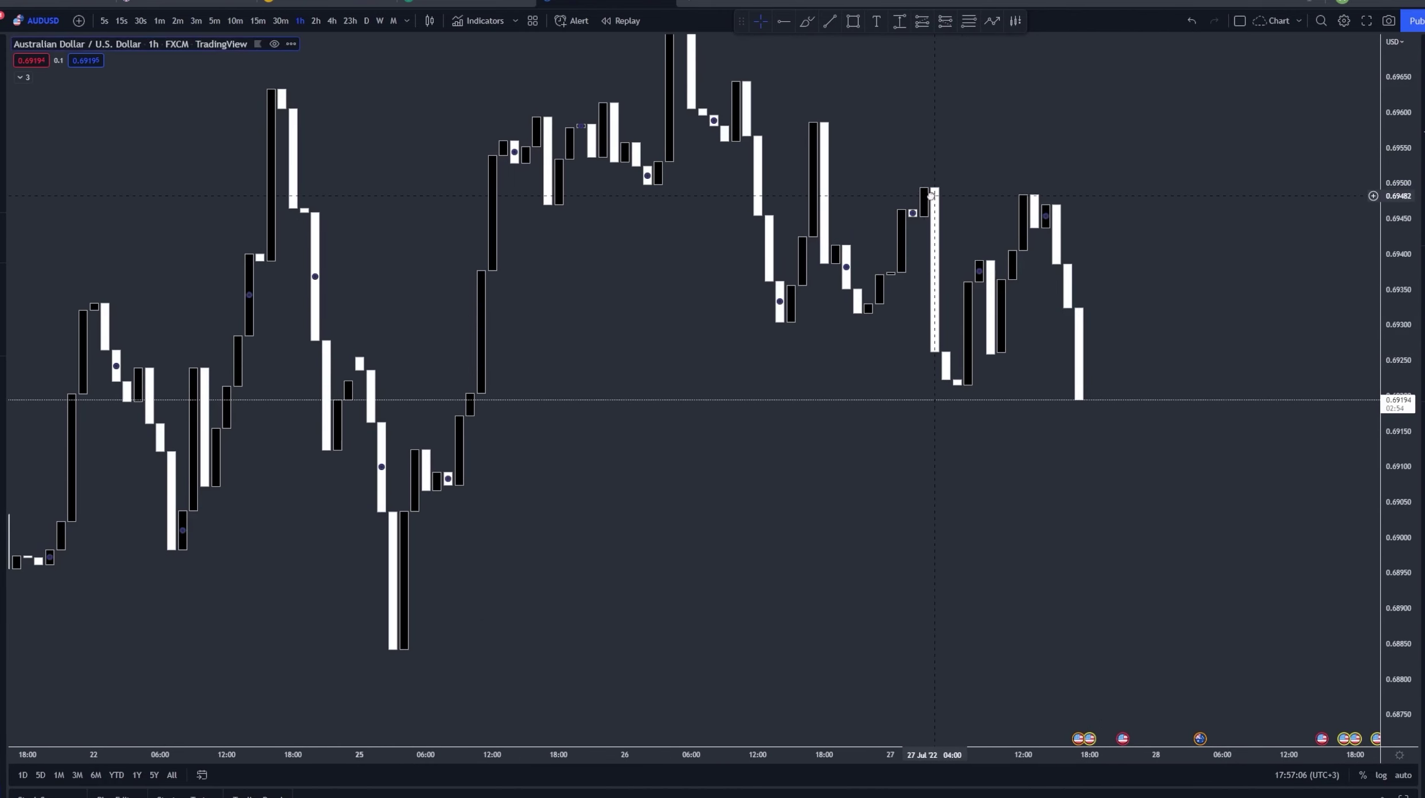
- Turn the candle wicks back on in the chart settings and rescale the chart around the latest July candles
double_click(901, 273)
click(666, 363)
click(1126, 153)
drag(1126, 153, 1184, 247)
drag(1409, 202, 1400, 385)
scroll(1138, 338, down, 3)
right_click(1156, 439)
click(1202, 220)
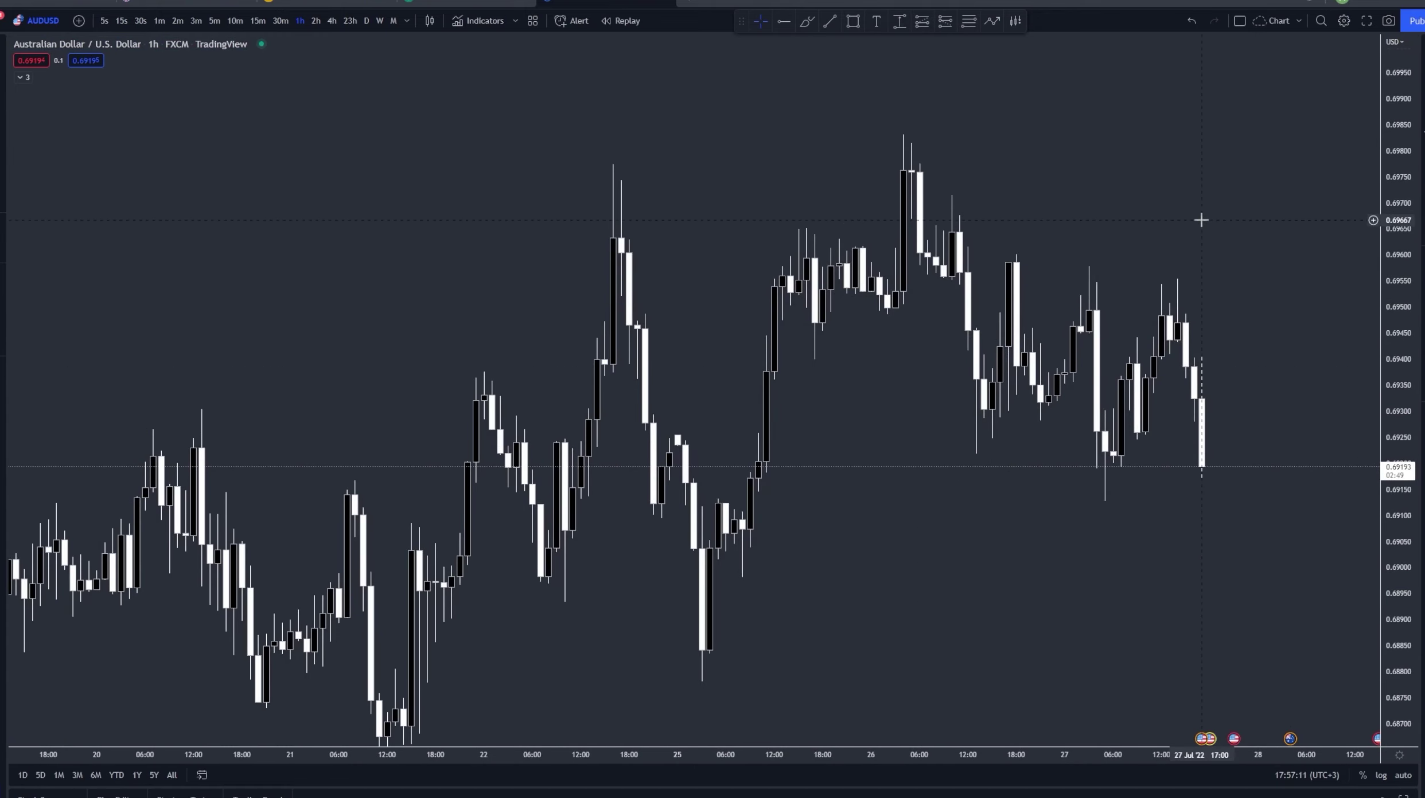
- Turn off the candle wicks in the chart settings
scroll(974, 210, up, 2)
scroll(852, 232, up, 1)
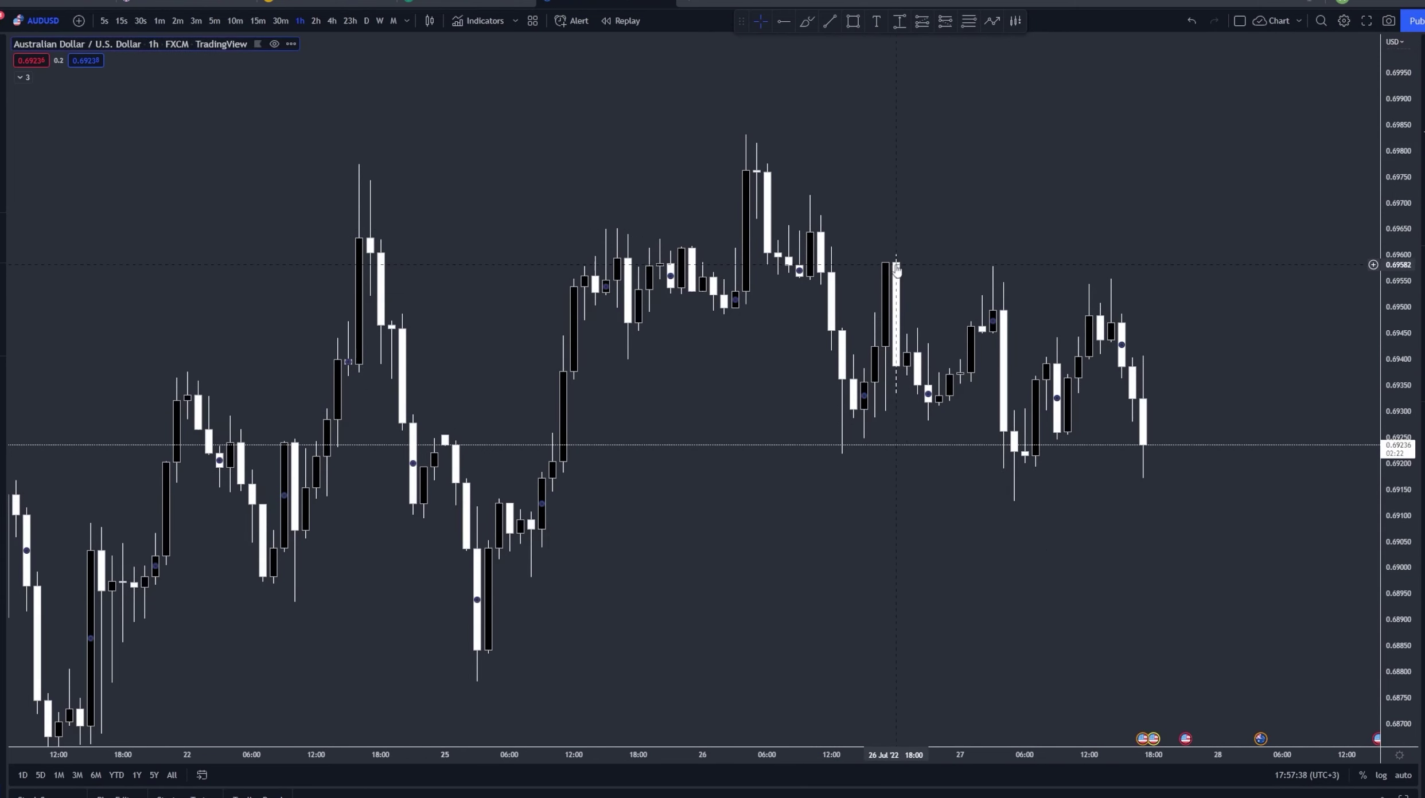
double_click(585, 559)
click(666, 363)
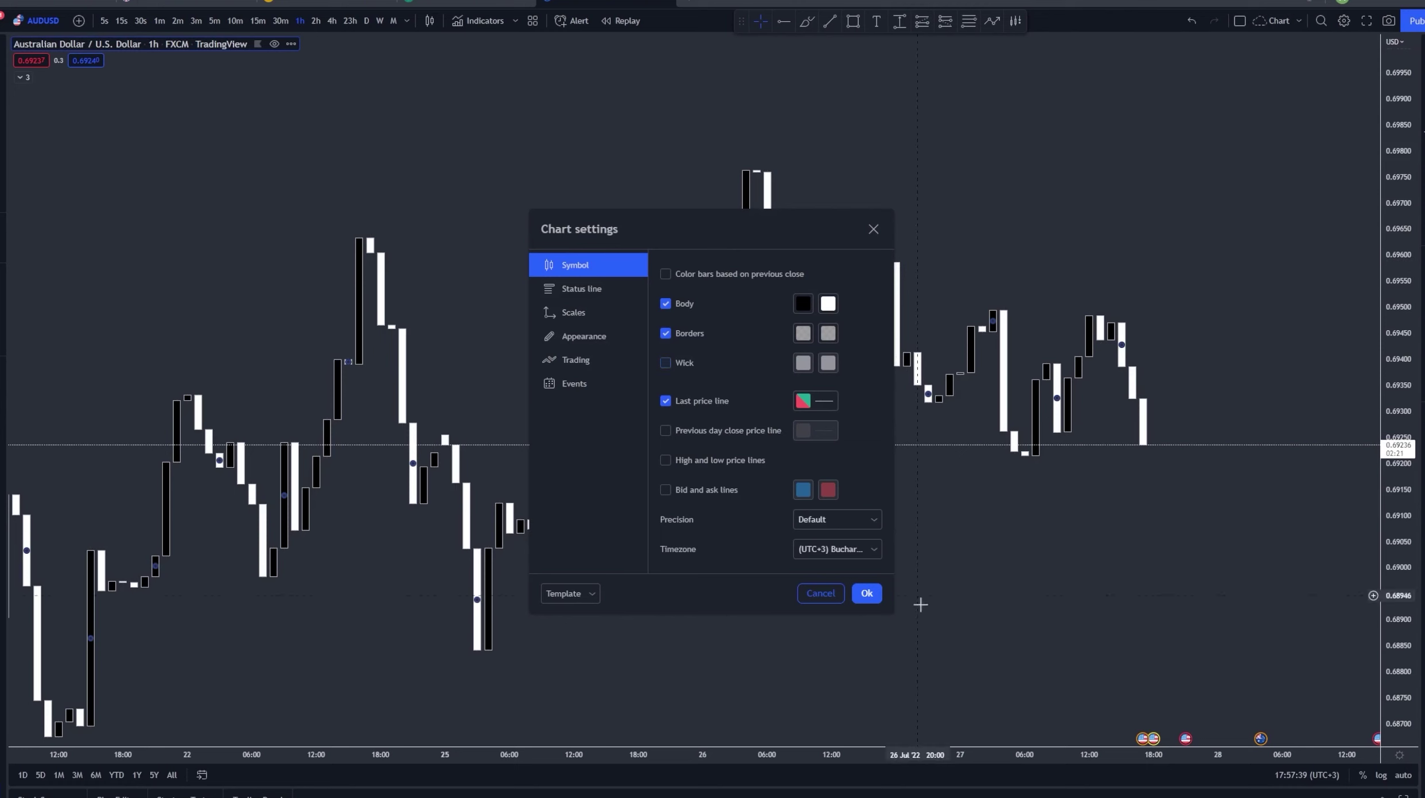
click(866, 593)
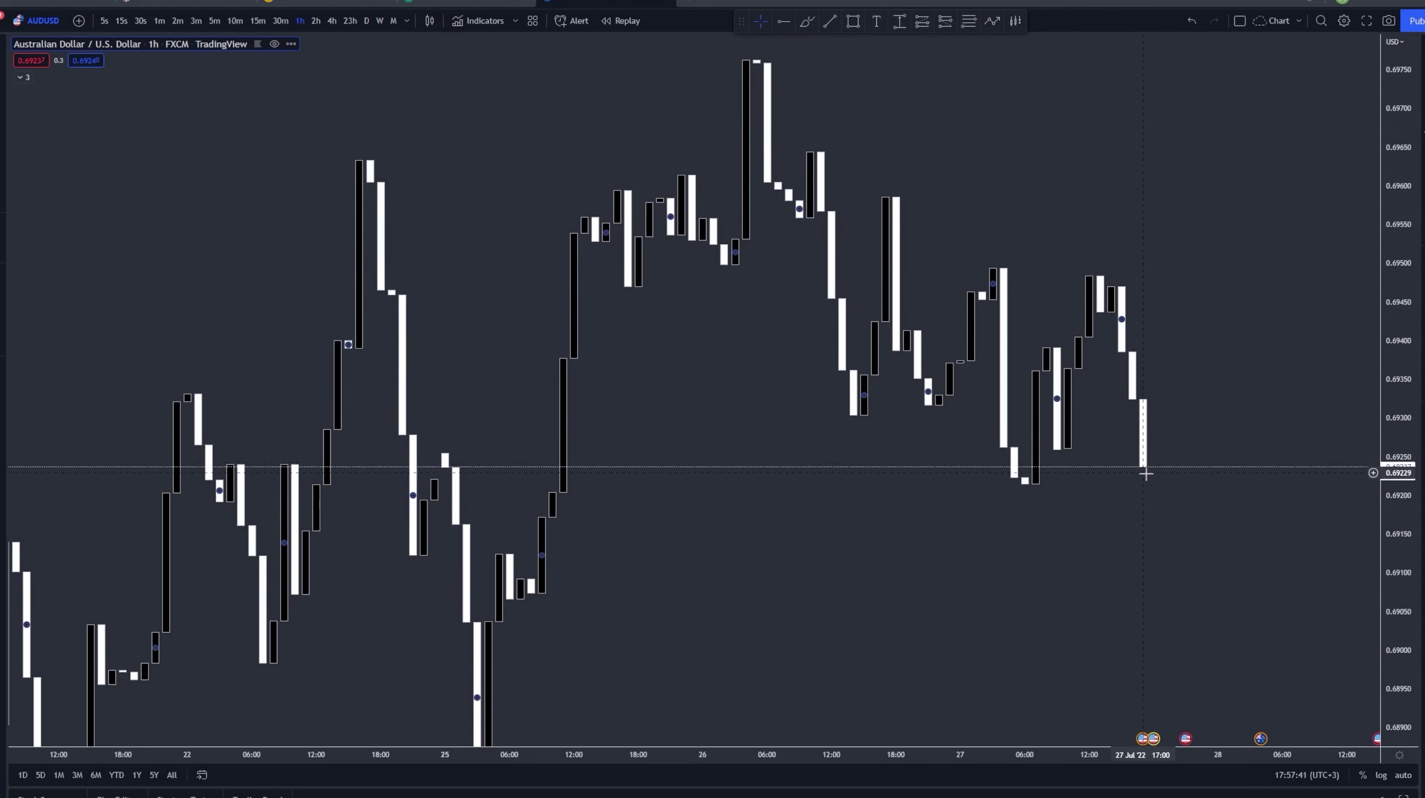
- Place a horizontal ray at 0.69213 from the early 27 July candle-body low
scroll(1177, 423, up, 3)
click(783, 21)
click(878, 485)
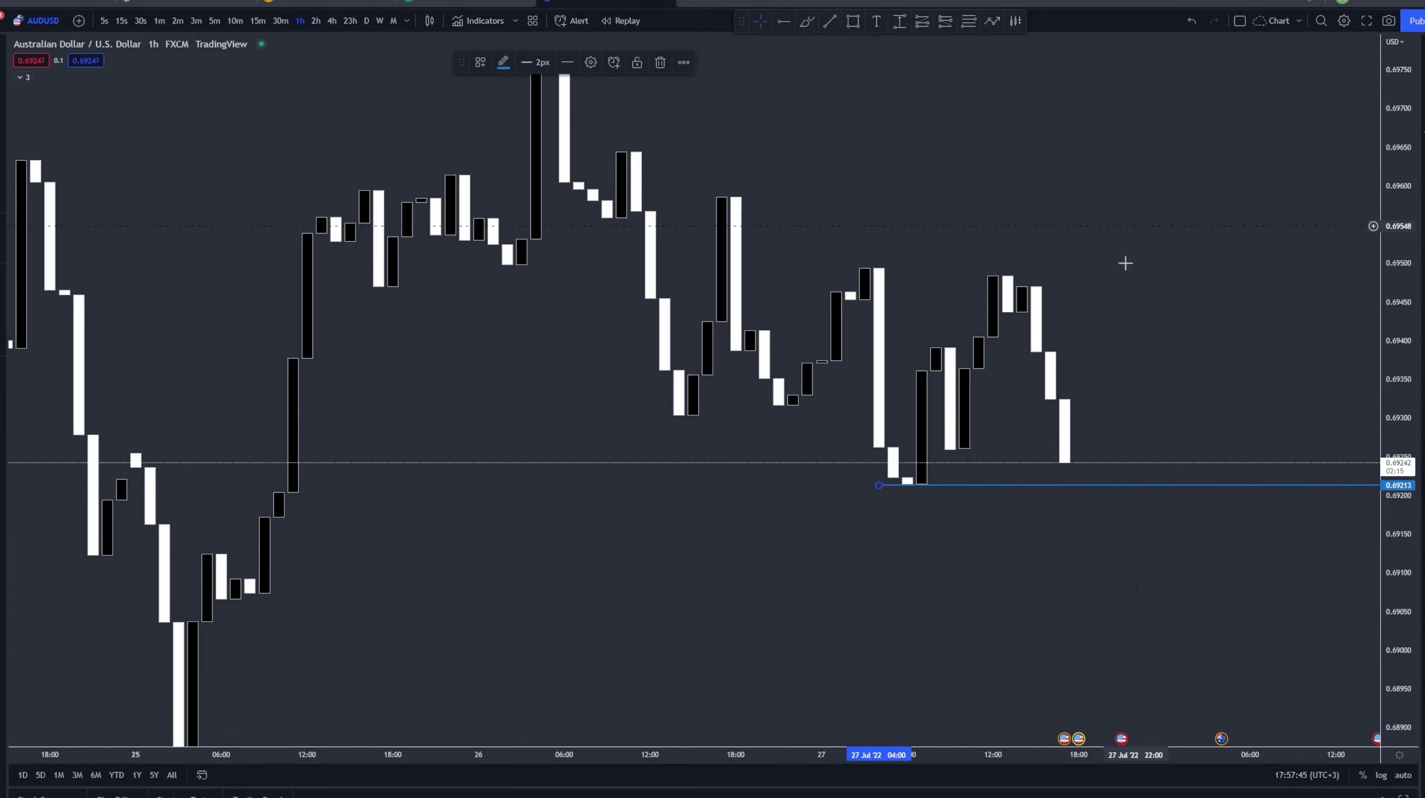
- Switch to the 15-minute chart and move the horizontal ray down to the lowest 27 July candle body at 0.69206
text(15)
key(Return)
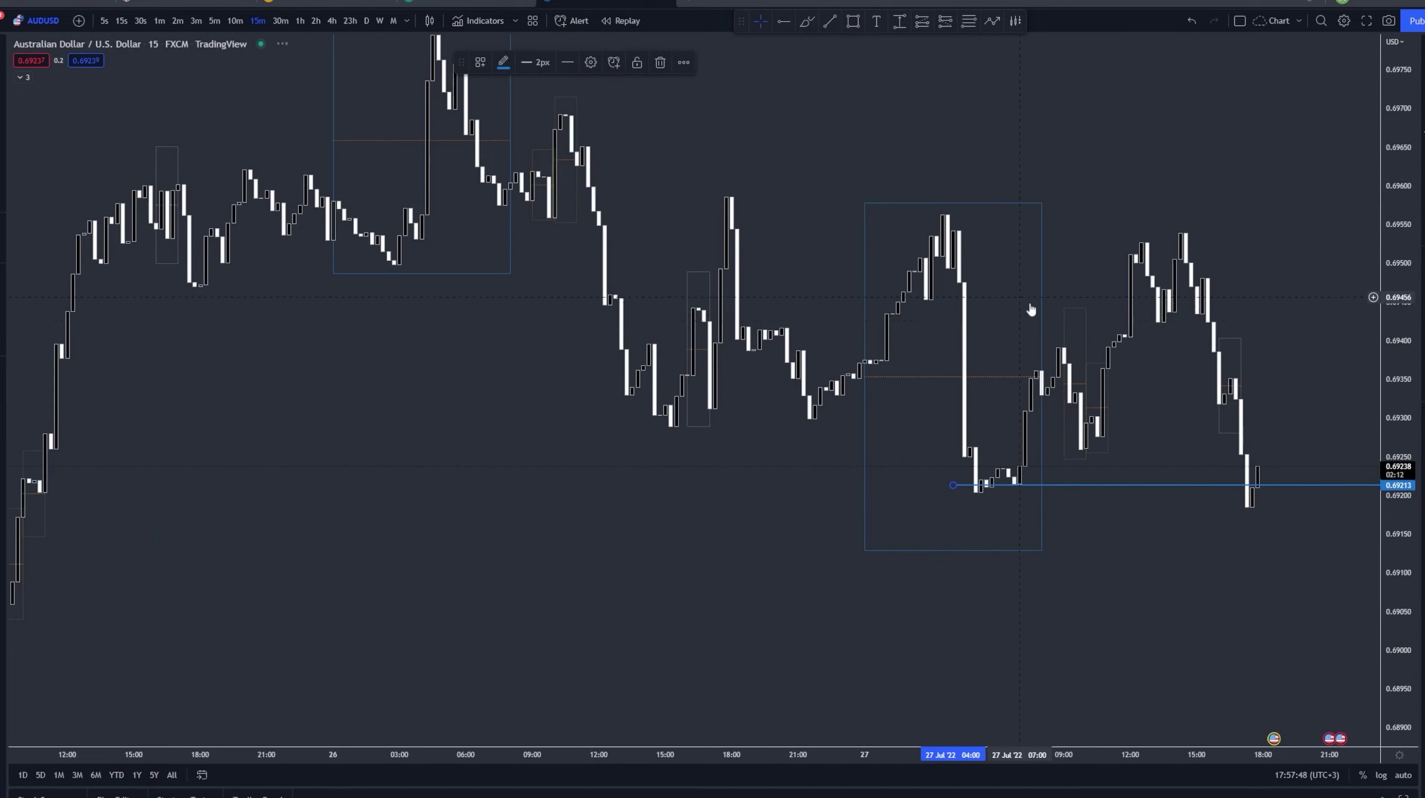
drag(1408, 497, 1406, 468)
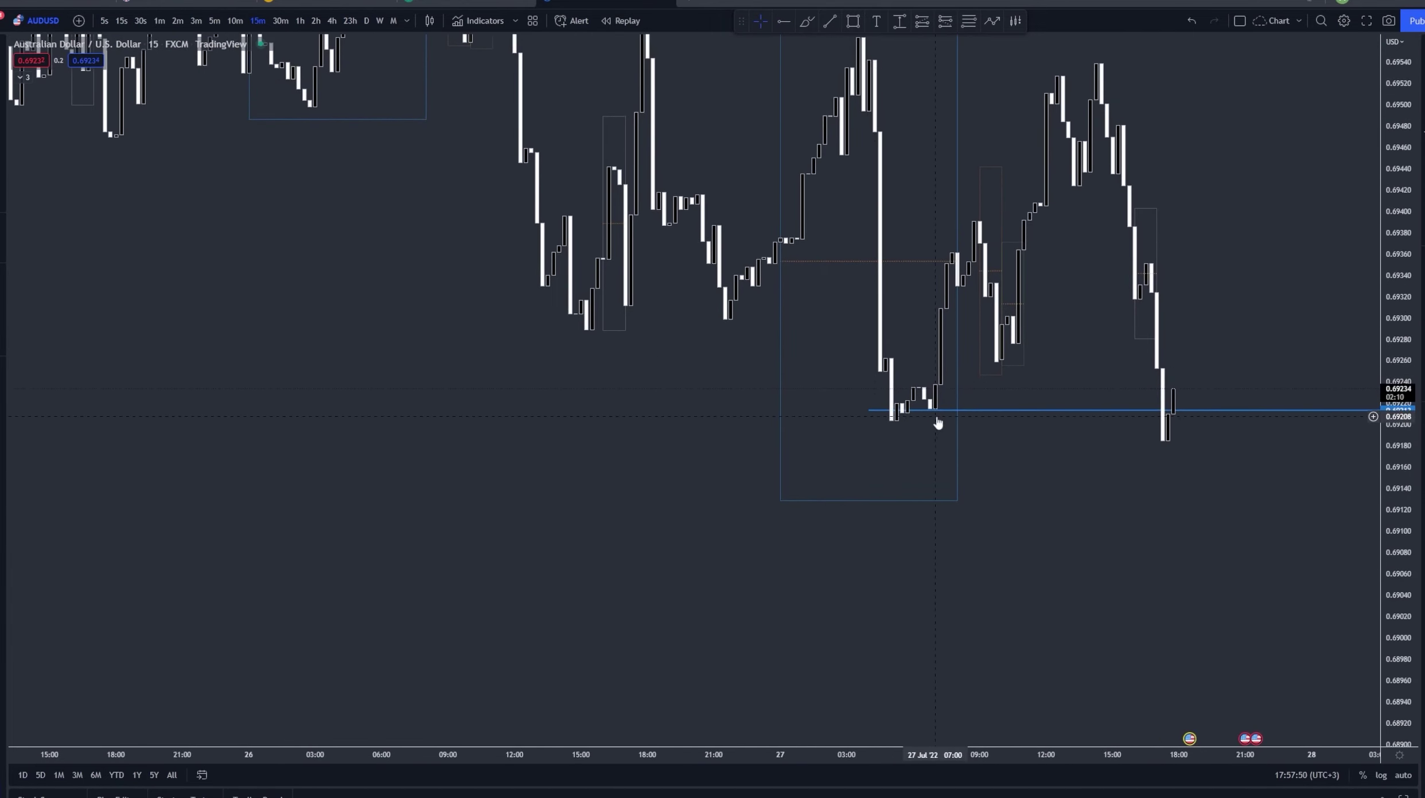
drag(864, 412, 878, 418)
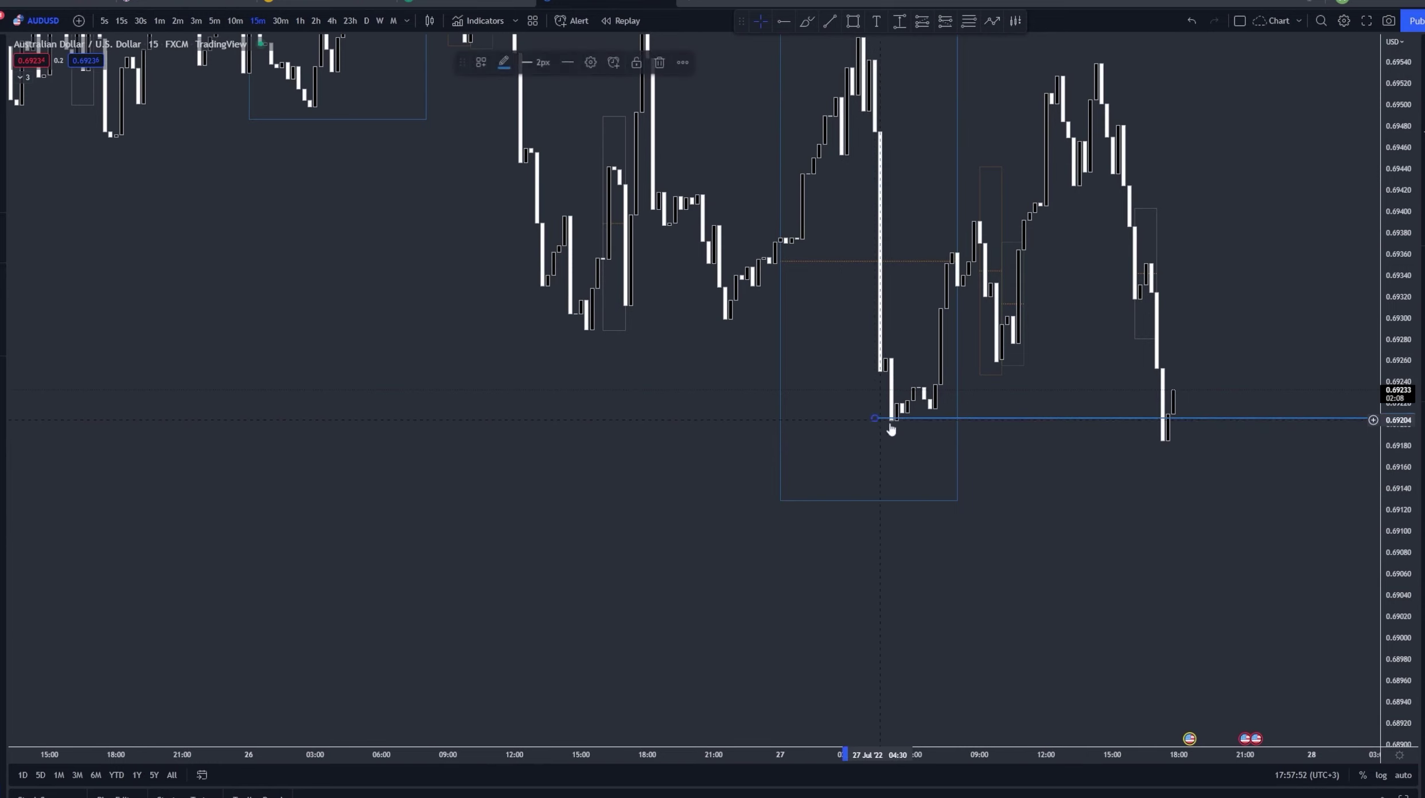
drag(1081, 454, 1091, 525)
scroll(1113, 413, up, 2)
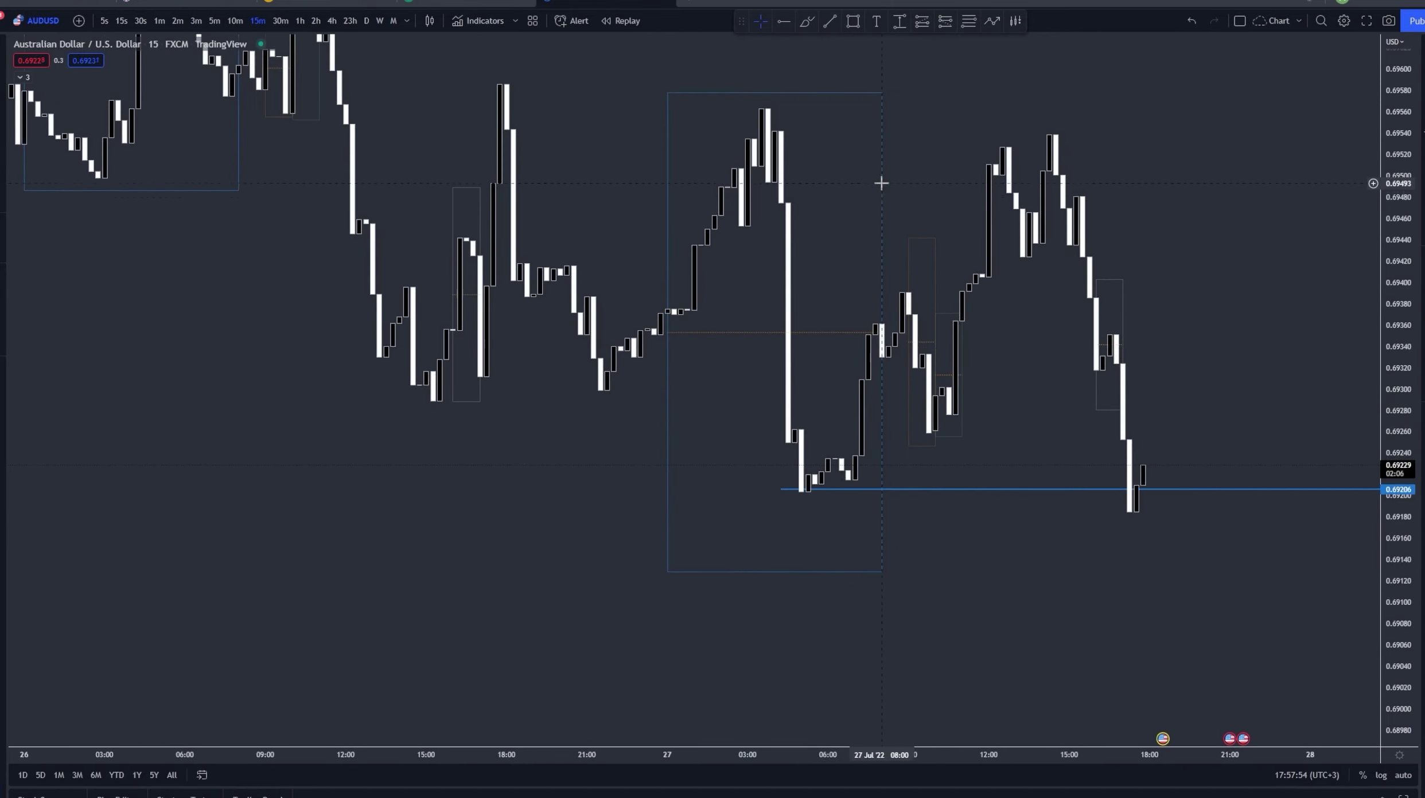
- Switch to the 4-hour chart and go back through its history to the mid-September 2019 high and decline
drag(569, 480, 905, 603)
drag(456, 517, 1059, 519)
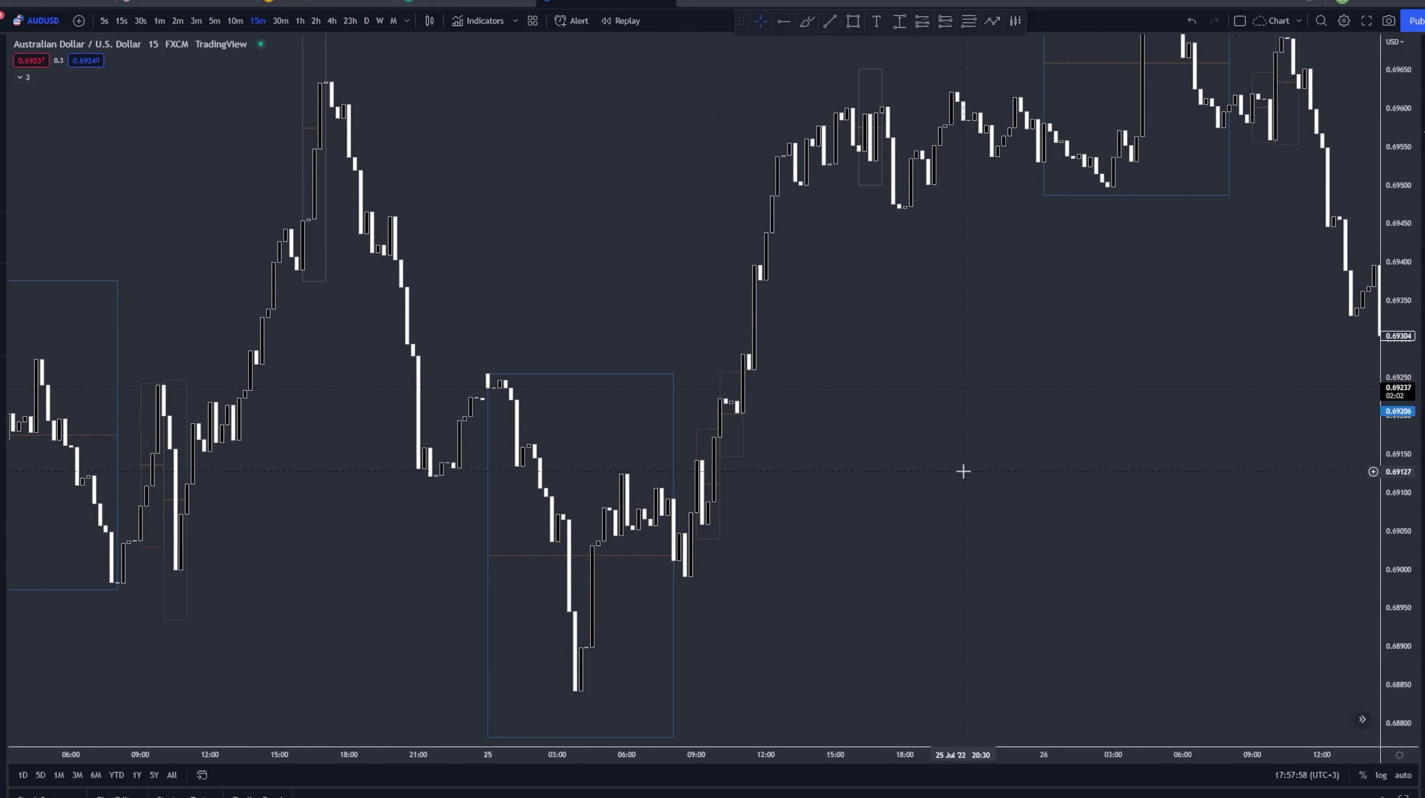
drag(256, 462, 915, 377)
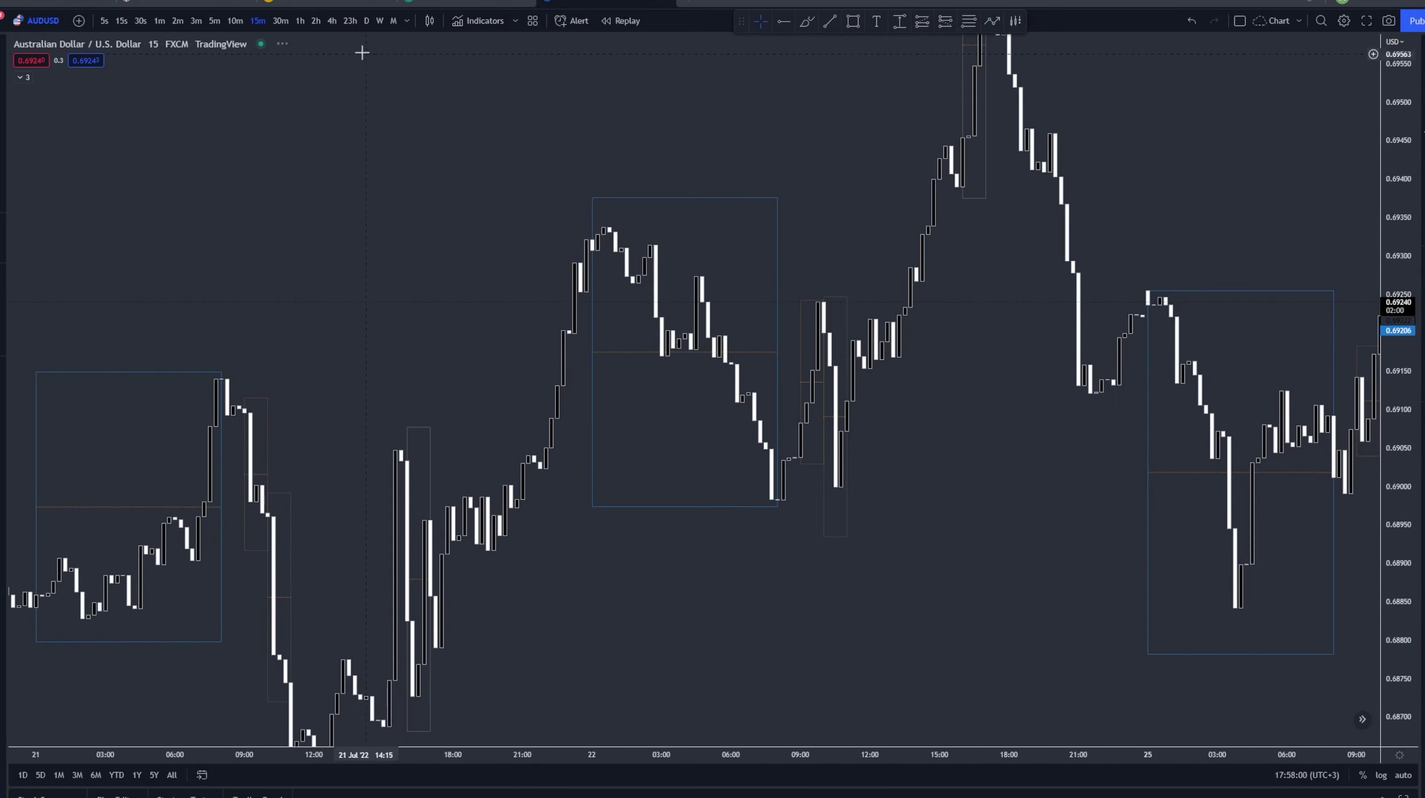
click(331, 23)
right_click(591, 84)
click(624, 91)
scroll(1027, 340, down, 10)
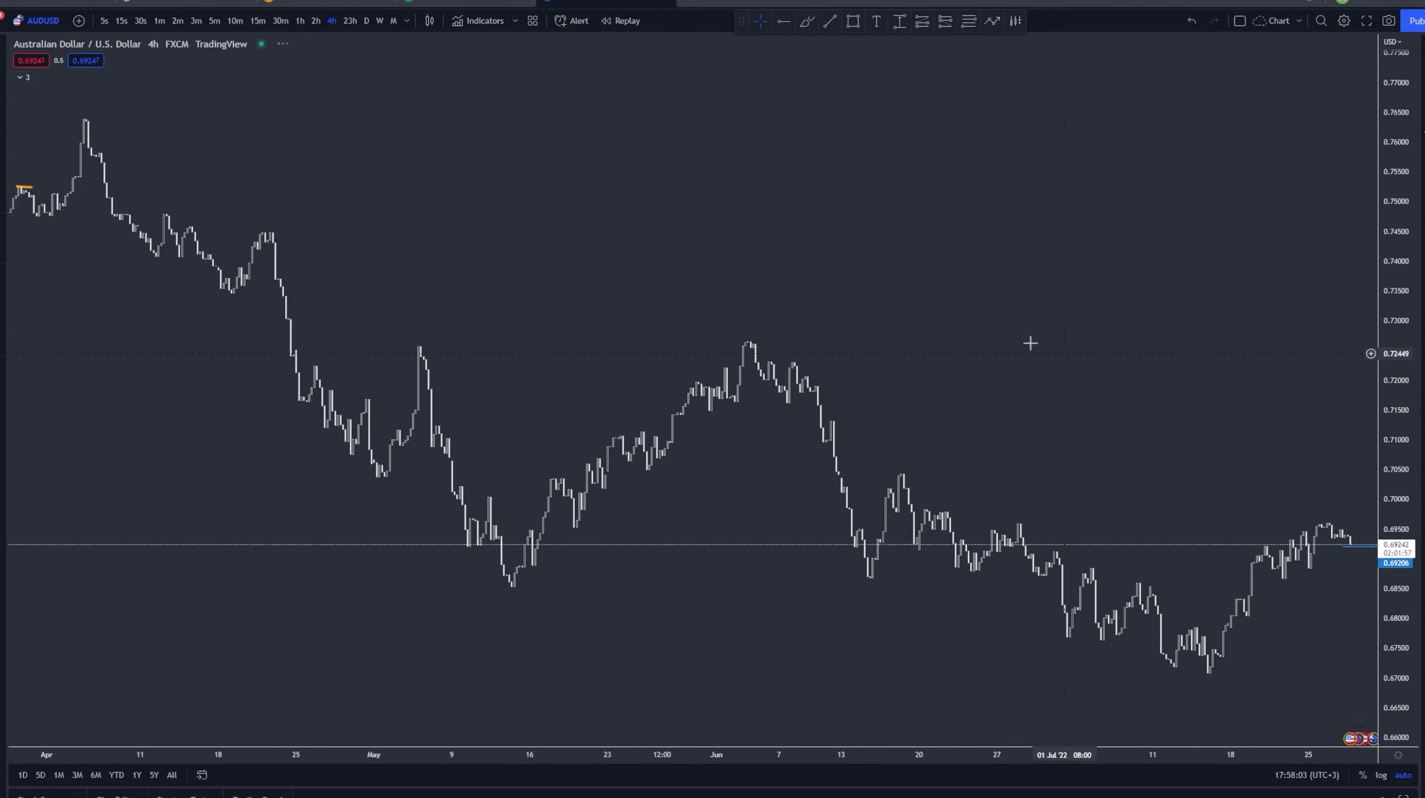
scroll(1018, 241, up, 10)
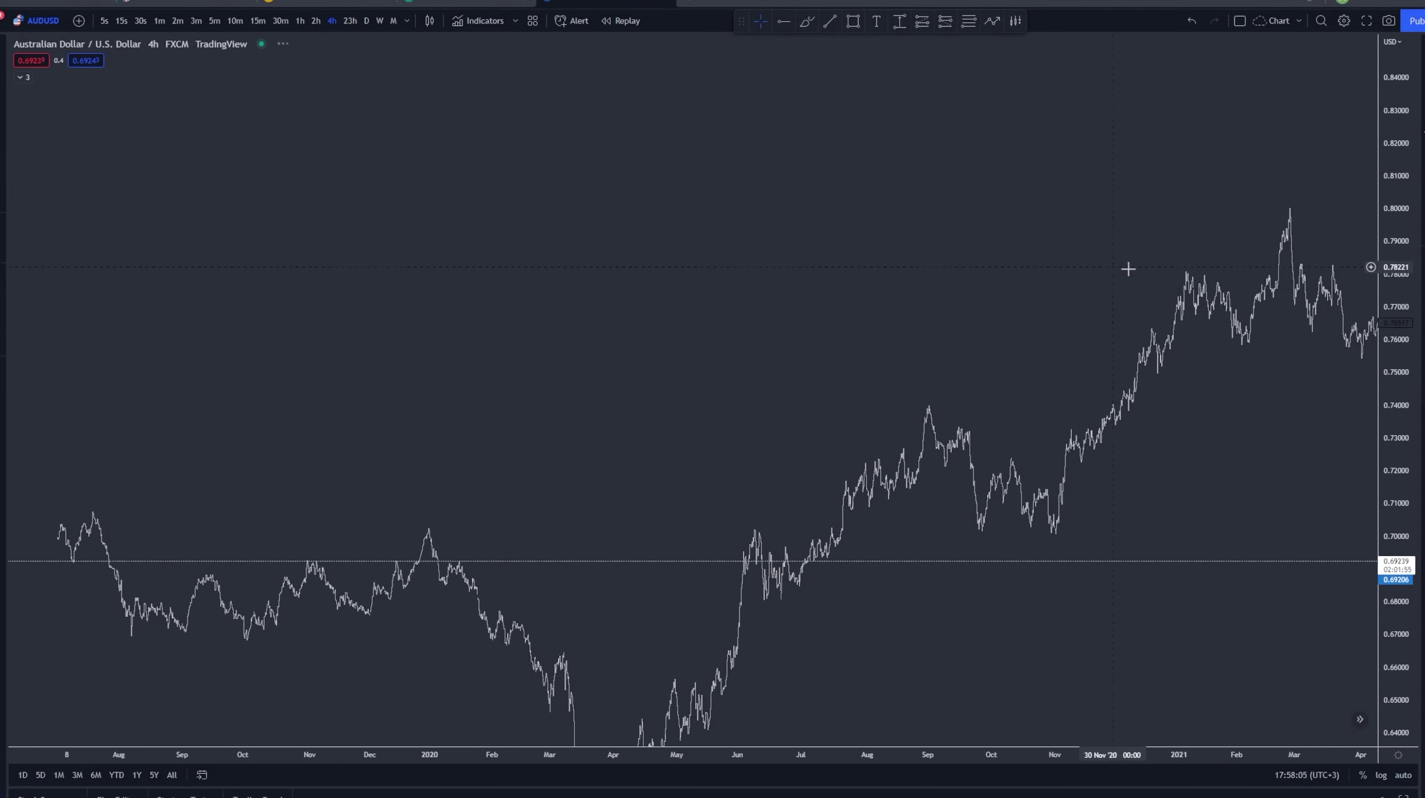
scroll(1345, 331, up, 2)
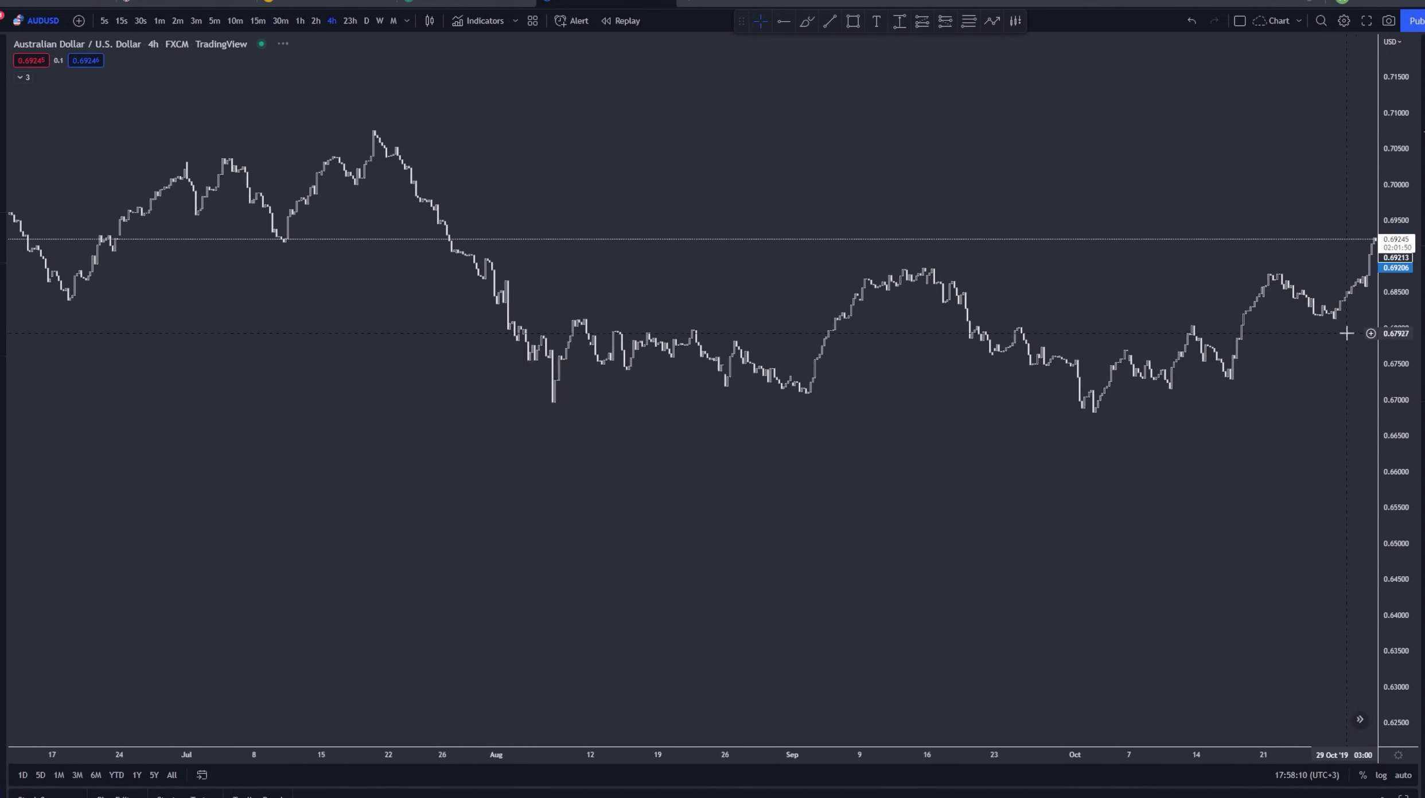
drag(1391, 411, 1391, 48)
scroll(1263, 47, up, 5)
drag(686, 181, 1203, 269)
scroll(1018, 229, up, 8)
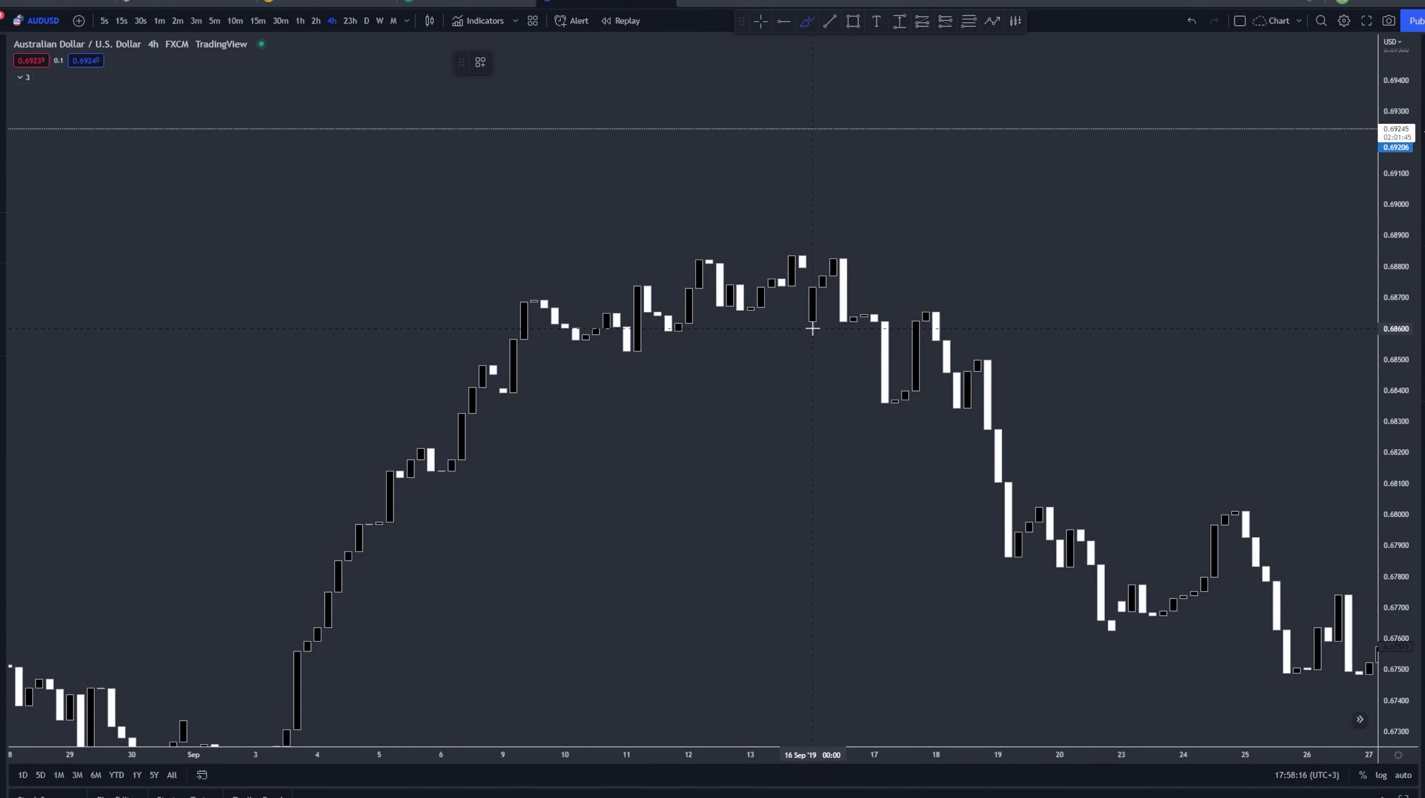
- Brush levels at the descending highs and lows from 16 to 23 September 2019 and trace the rise to the 25 September high
drag(805, 327, 955, 313)
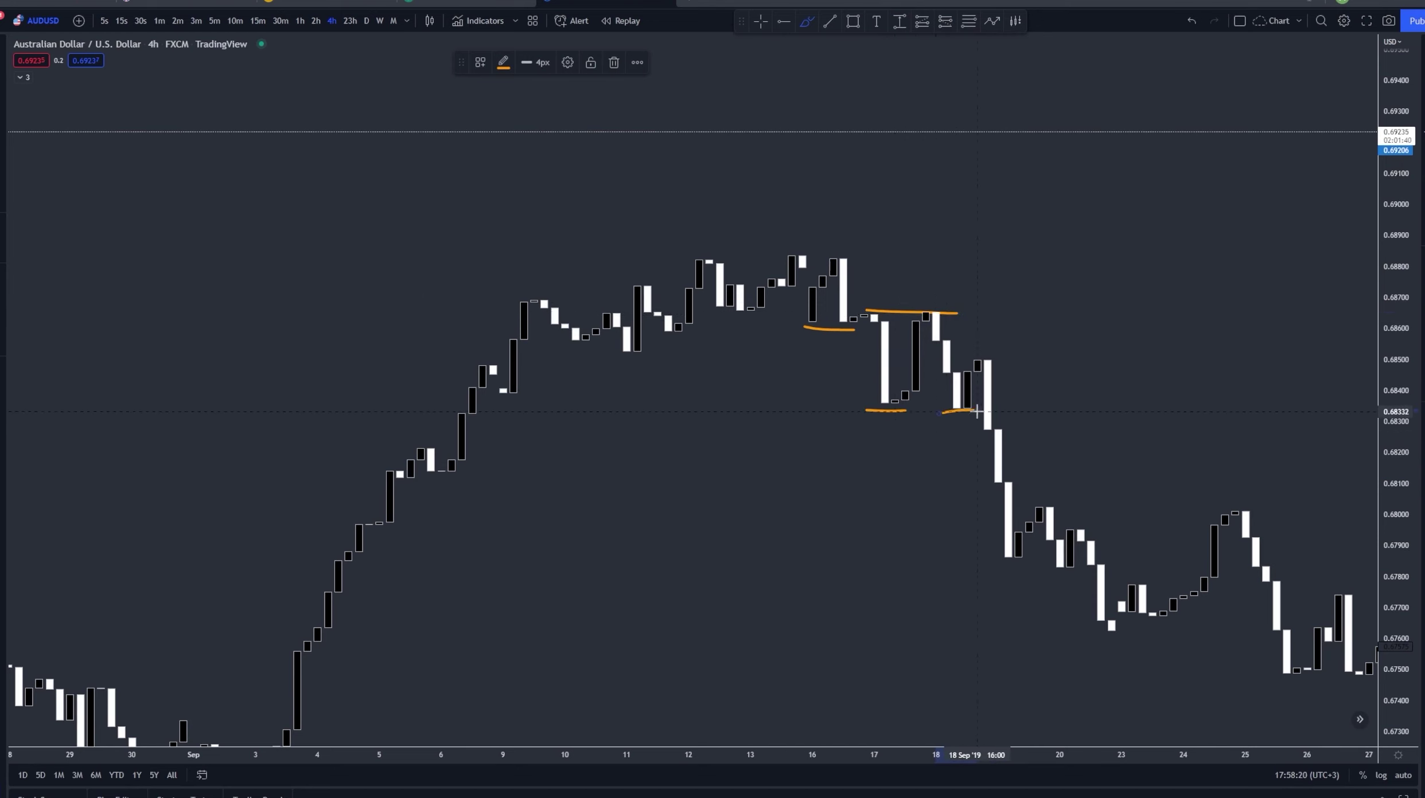
drag(1041, 503, 1078, 500)
drag(1223, 651, 991, 527)
click(807, 21)
drag(914, 489, 1024, 376)
drag(821, 382, 1075, 383)
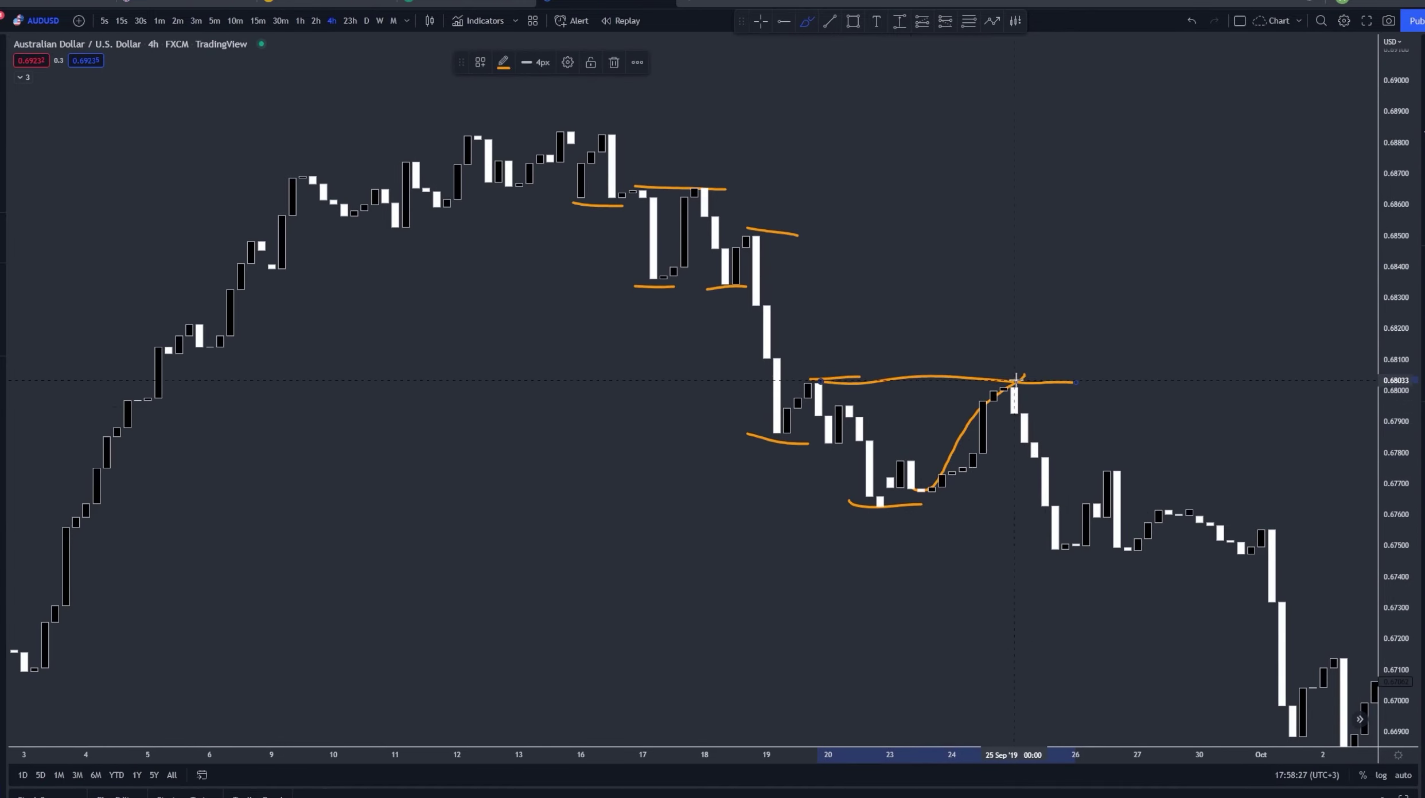
- Brush levels at the 26 September 2019 low and high, and trace the price path from 27 September to 3 October
drag(1036, 559, 1137, 558)
drag(1108, 655, 770, 403)
drag(766, 234, 814, 238)
mouse_move(797, 308)
mouse_down()
mouse_move(932, 310)
mouse_move(969, 516)
mouse_move(1084, 291)
mouse_up()
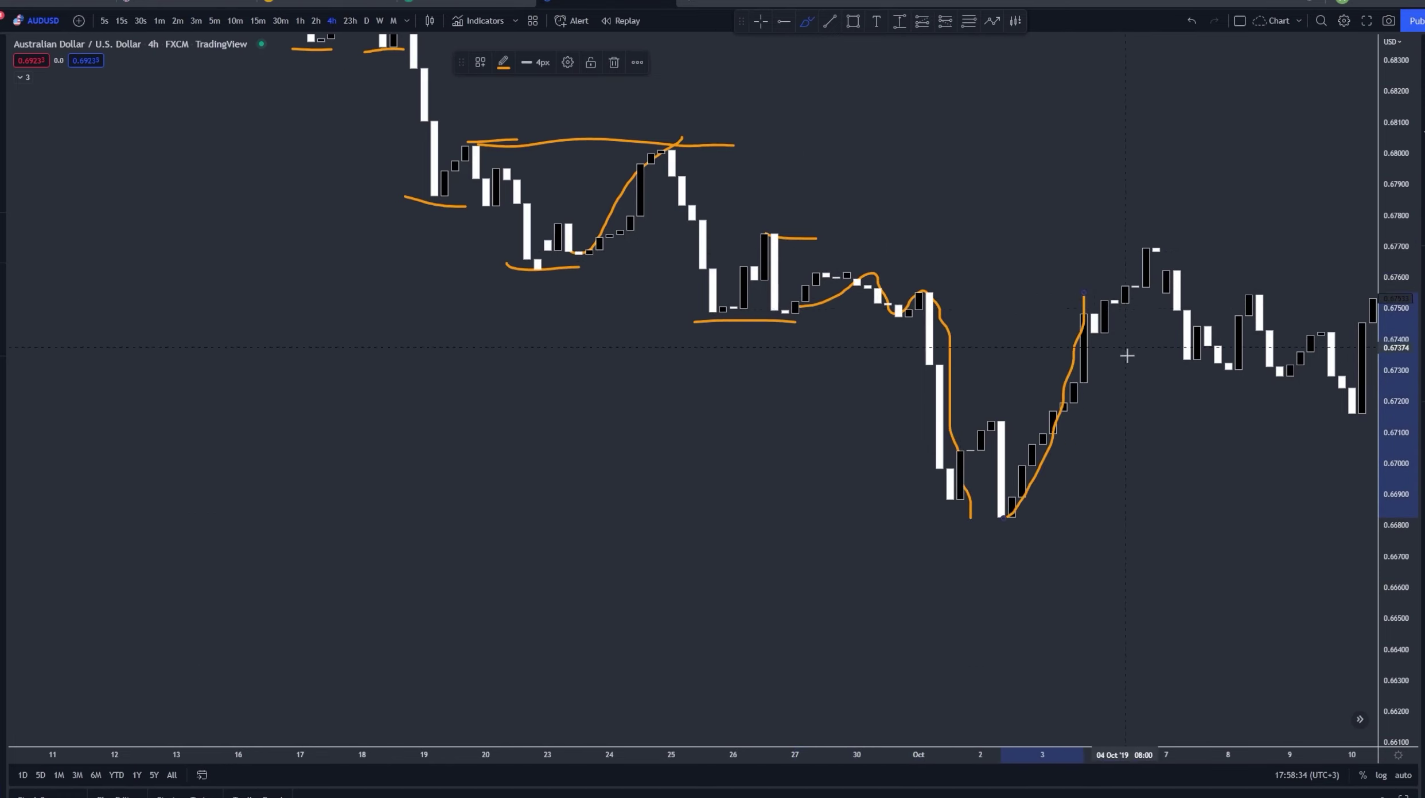
- Trace the swings from 4 to 15 October 2019 and brush two long levels around the 10 October low
drag(1223, 75, 805, 88)
click(809, 22)
mouse_move(667, 343)
mouse_down()
mouse_move(941, 425)
mouse_move(1037, 196)
mouse_up()
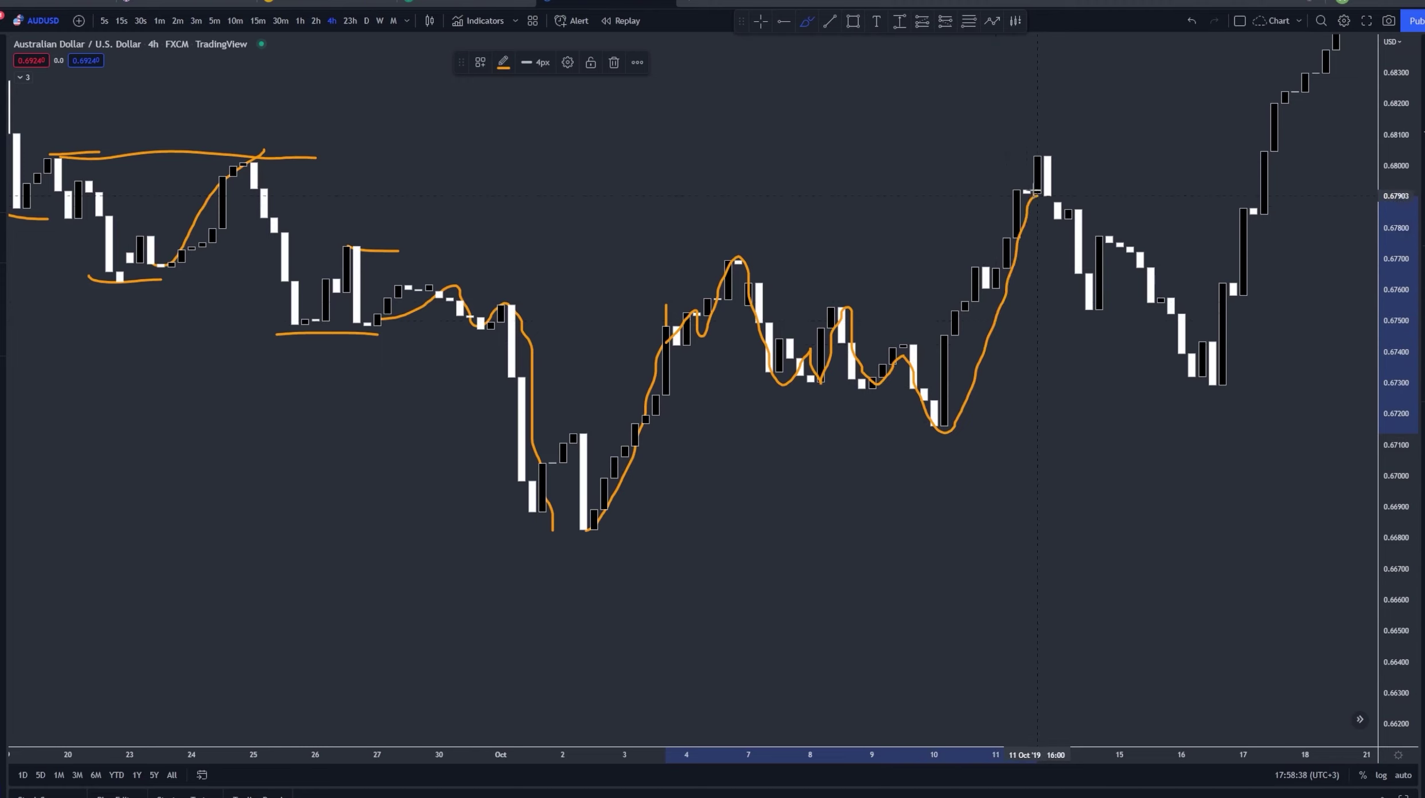
drag(941, 398, 1346, 415)
mouse_move(933, 446)
mouse_down()
mouse_move(1212, 450)
mouse_move(811, 629)
mouse_up()
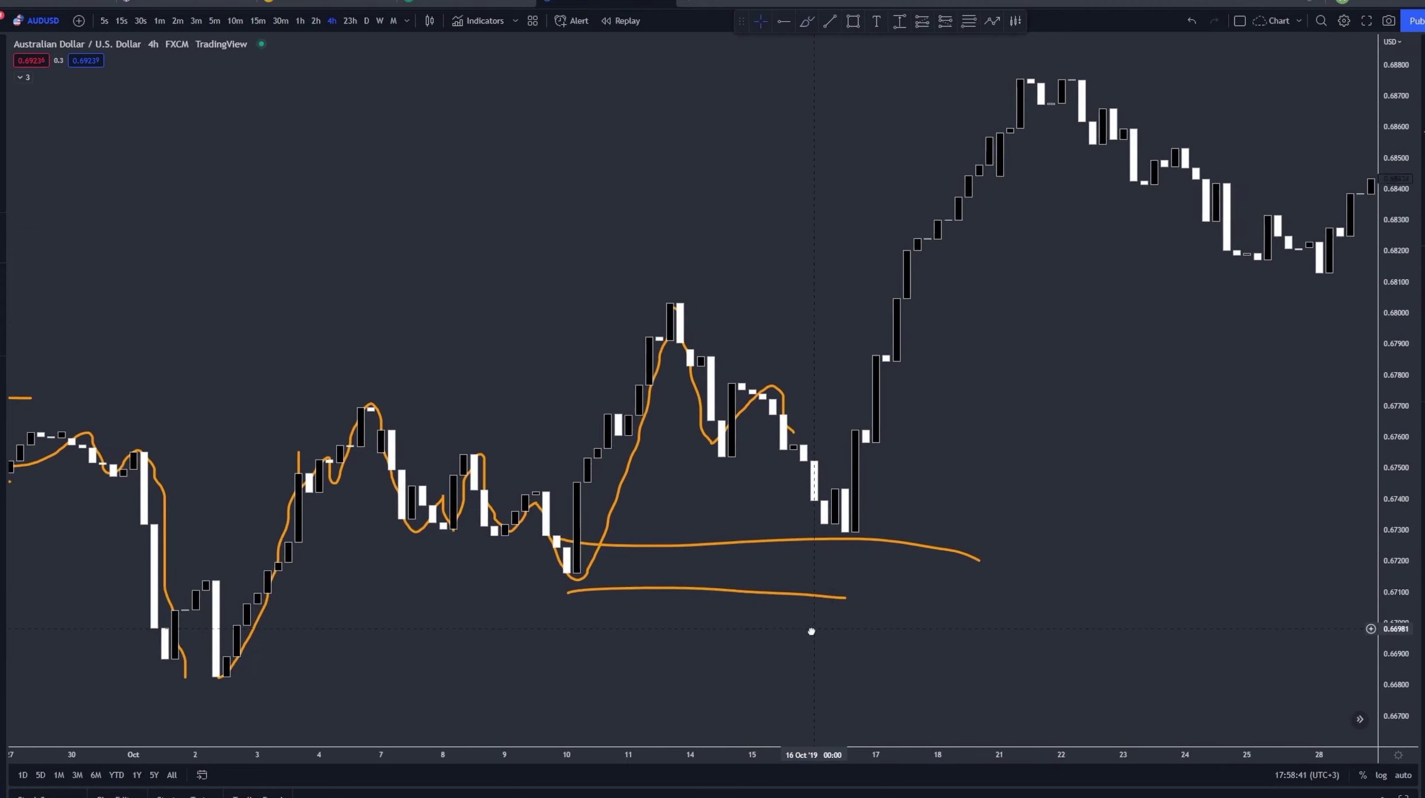
- Undo all the brush strokes on the September and October 2019 candles
click(1193, 21)
click(1193, 20)
click(1193, 21)
click(1193, 20)
click(1193, 21)
click(1194, 21)
click(1195, 22)
click(1195, 22)
click(1192, 21)
click(1192, 21)
click(1193, 21)
click(1193, 21)
- Return to the latest July 2022 candles on the 4-hour chart and examine them around the horizontal ray
drag(1011, 346, 891, 148)
drag(592, 325, 495, 160)
drag(675, 337, 275, 63)
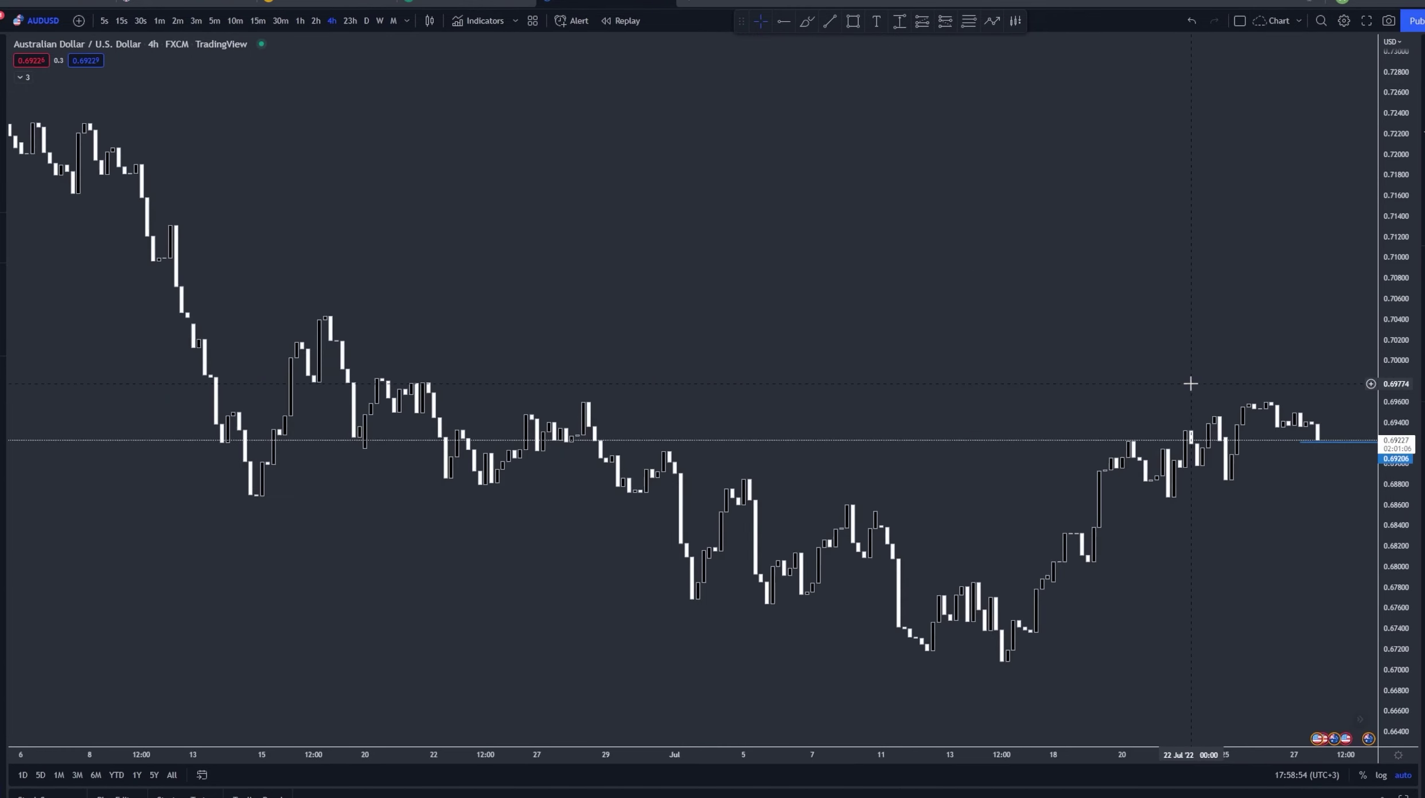
scroll(1190, 384, up, 5)
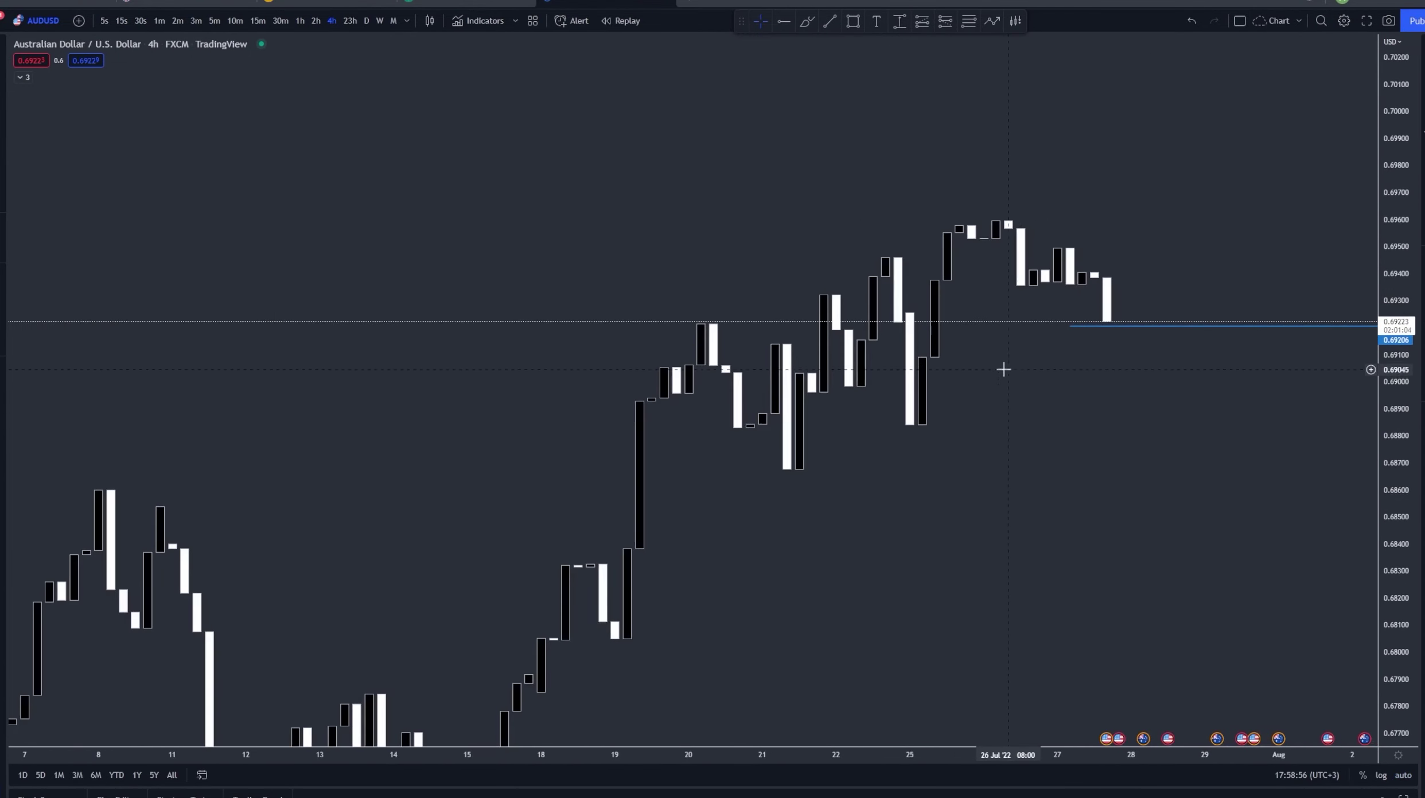
scroll(1004, 369, down, 1)
scroll(1003, 369, up, 1)
drag(1393, 456, 1393, 287)
drag(1269, 200, 1309, 286)
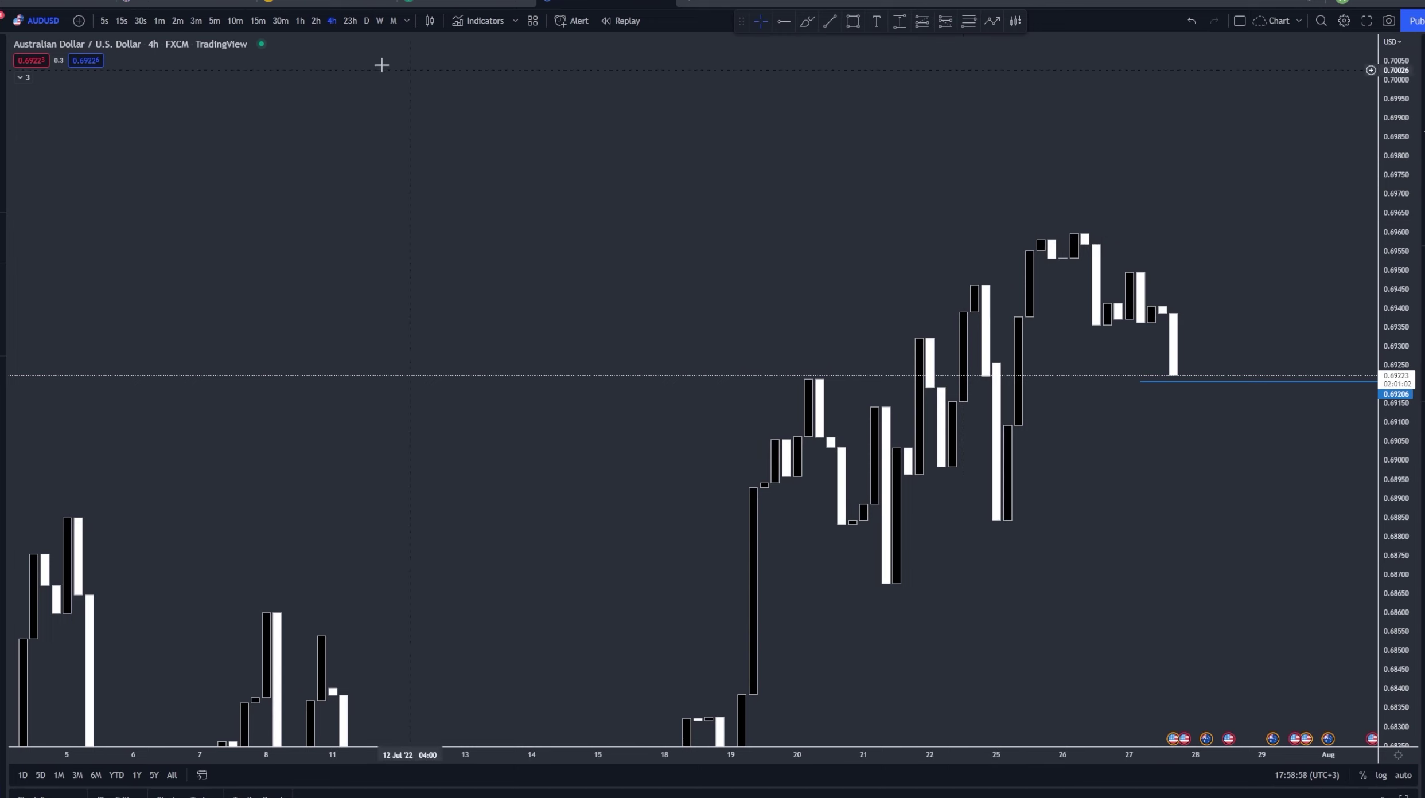
- Switch to the 5-minute chart, turn the candle wicks on, and examine the latest 27 July candles
click(214, 20)
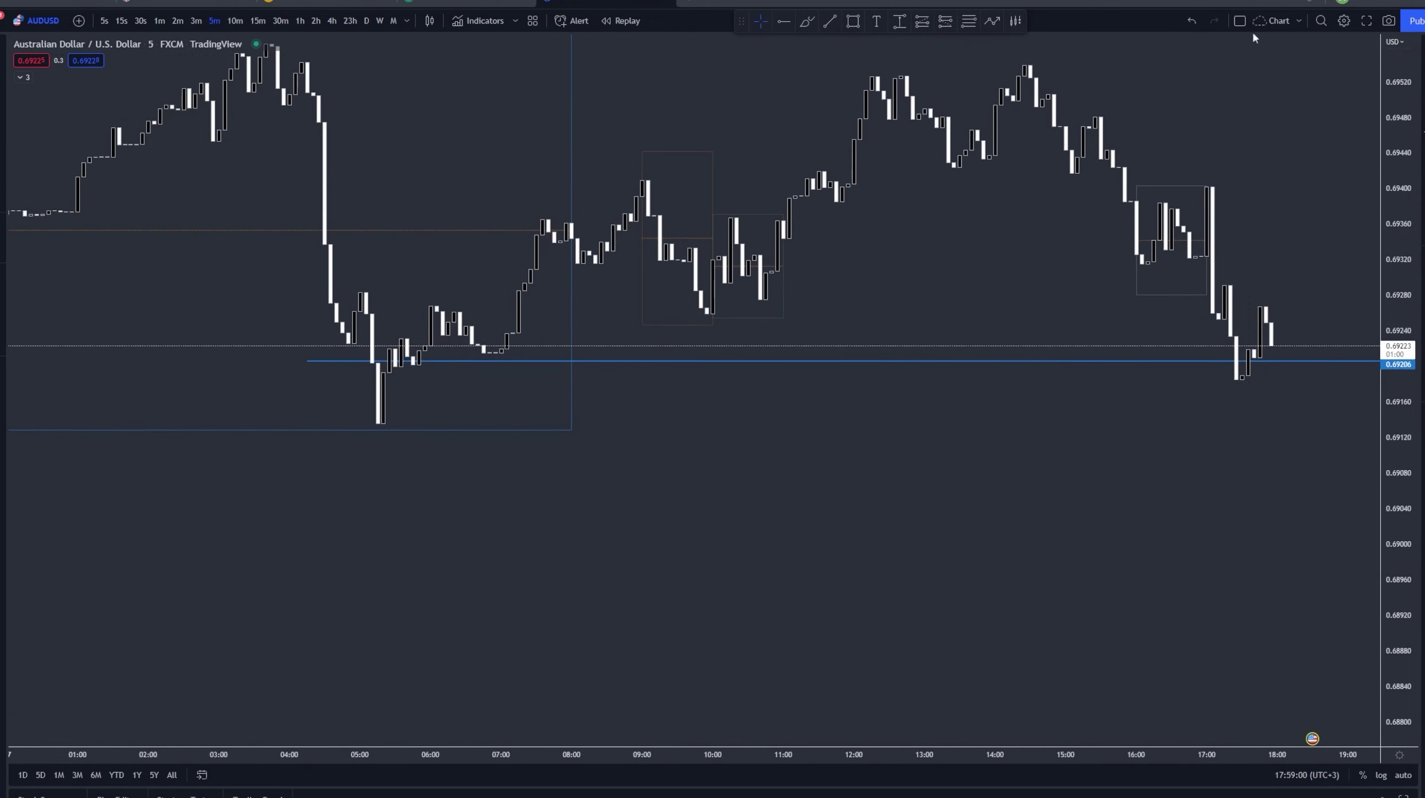
scroll(1266, 245, up, 2)
double_click(1066, 232)
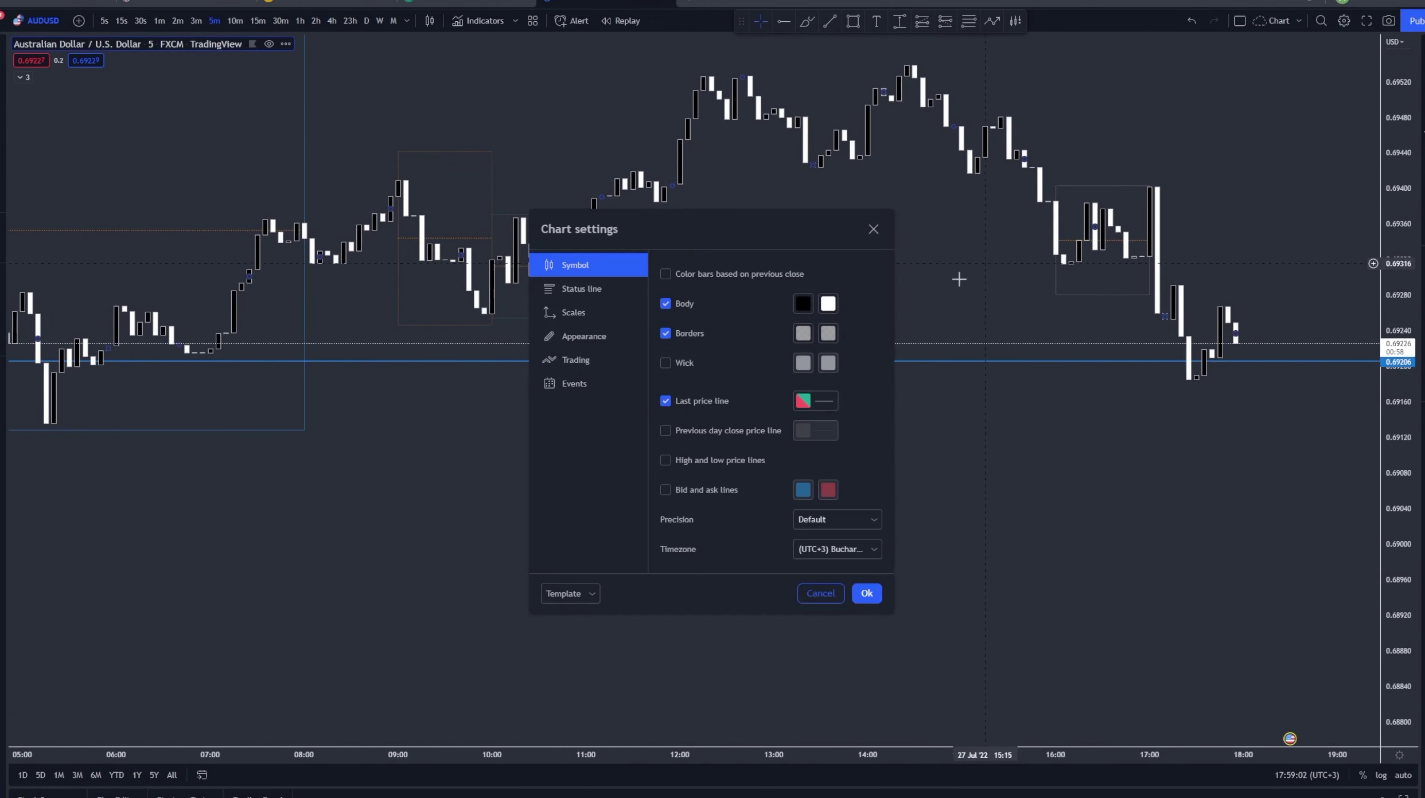
click(665, 363)
click(866, 593)
scroll(866, 593, up, 2)
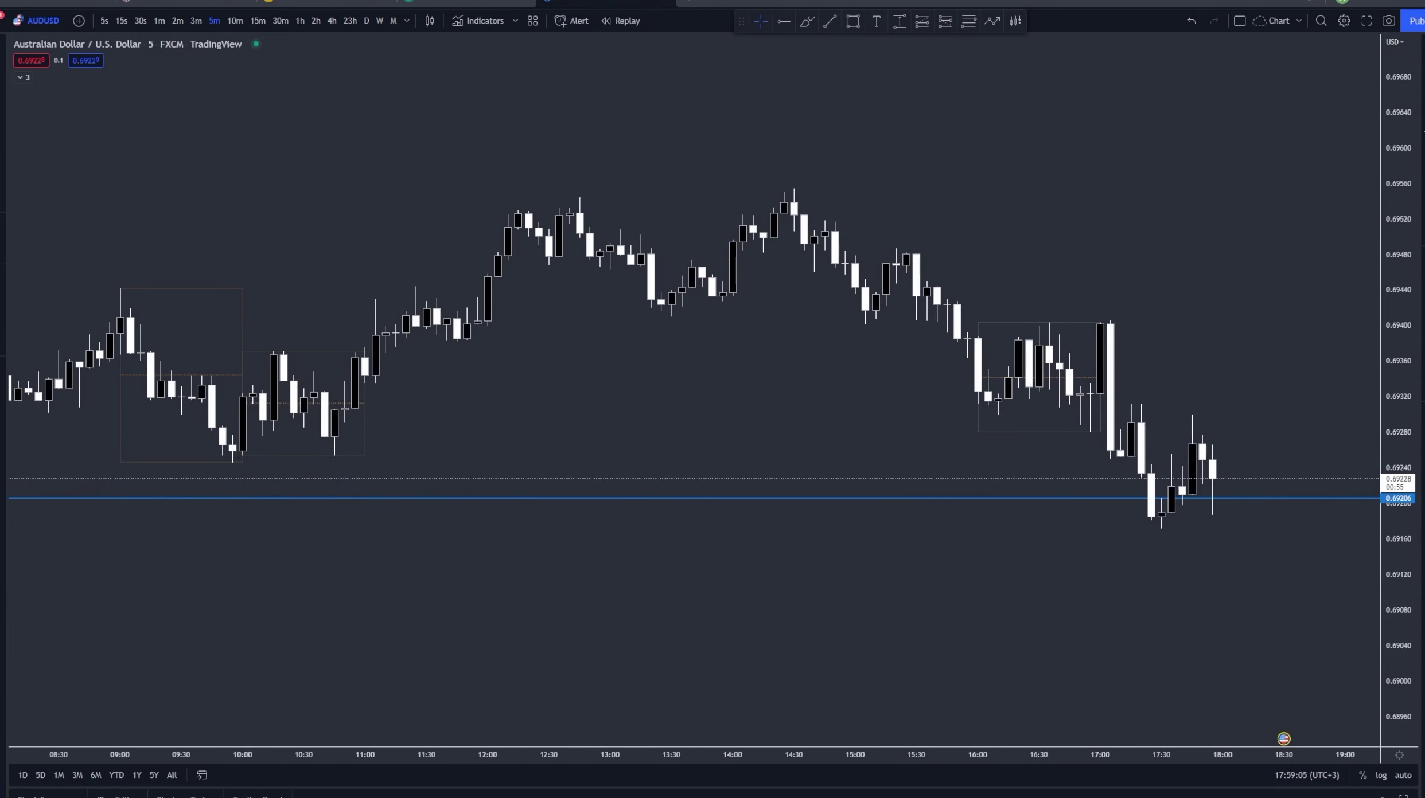
scroll(1114, 318, up, 2)
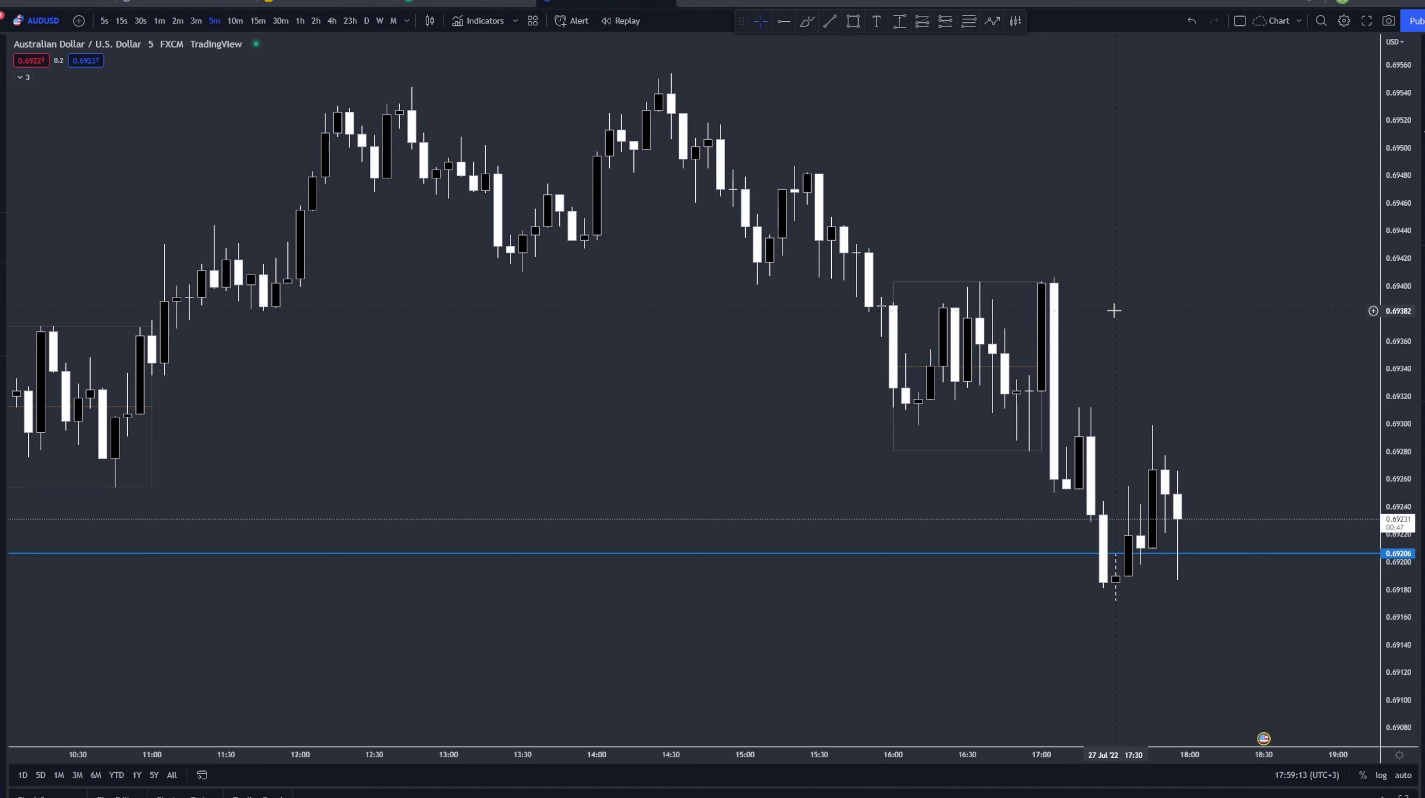
scroll(1231, 293, down, 2)
scroll(1098, 318, down, 3)
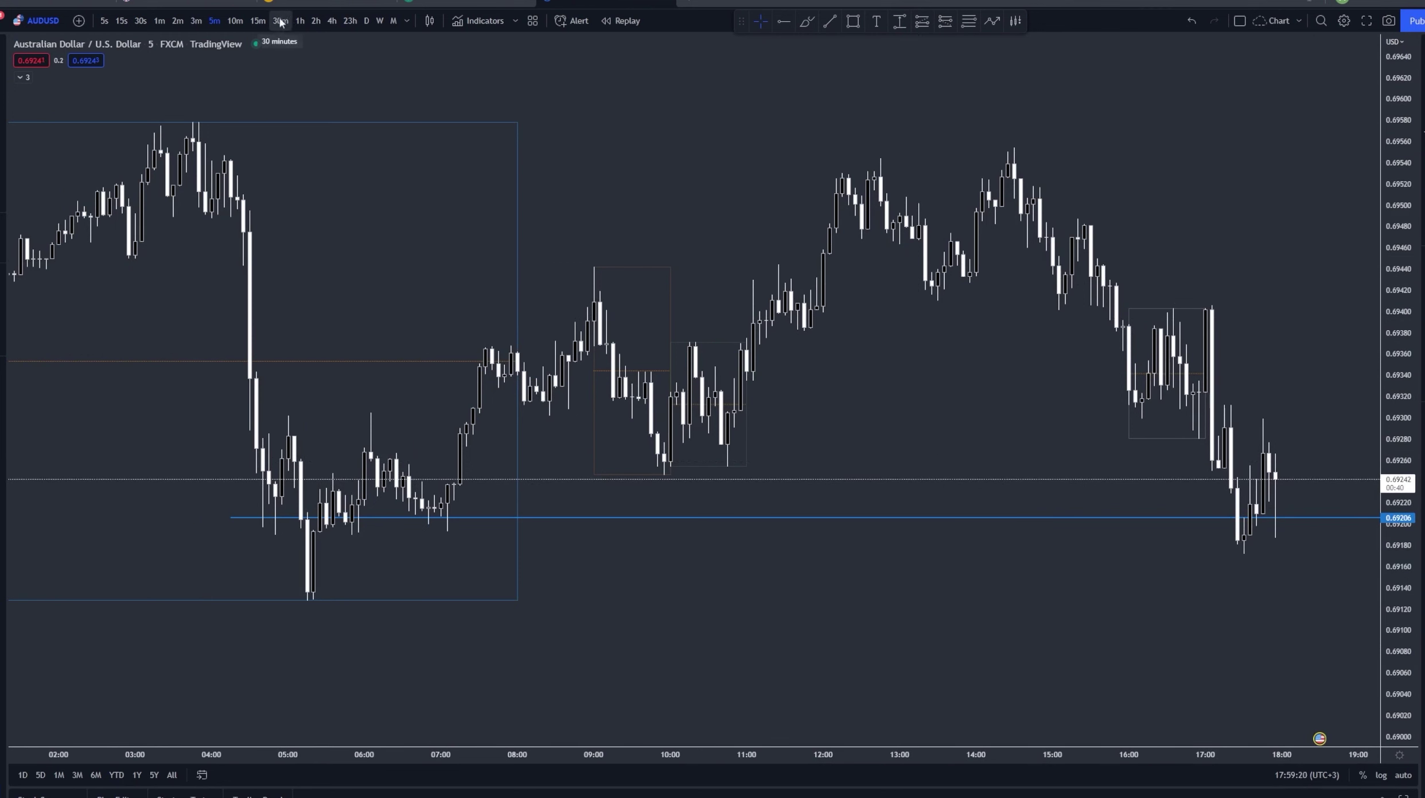
- Switch to the 1-hour chart and turn the candle wicks off
click(300, 20)
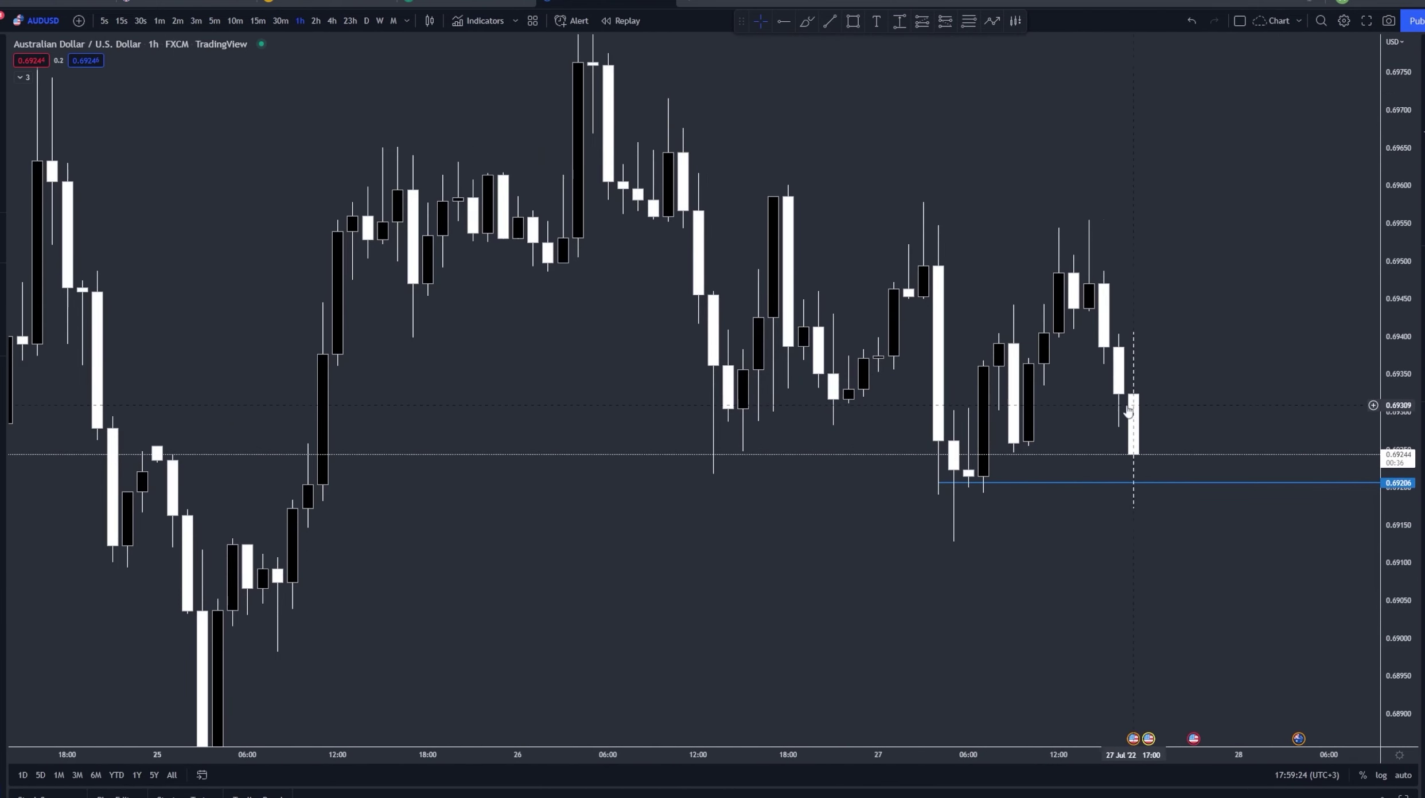
double_click(1142, 407)
click(666, 363)
click(866, 593)
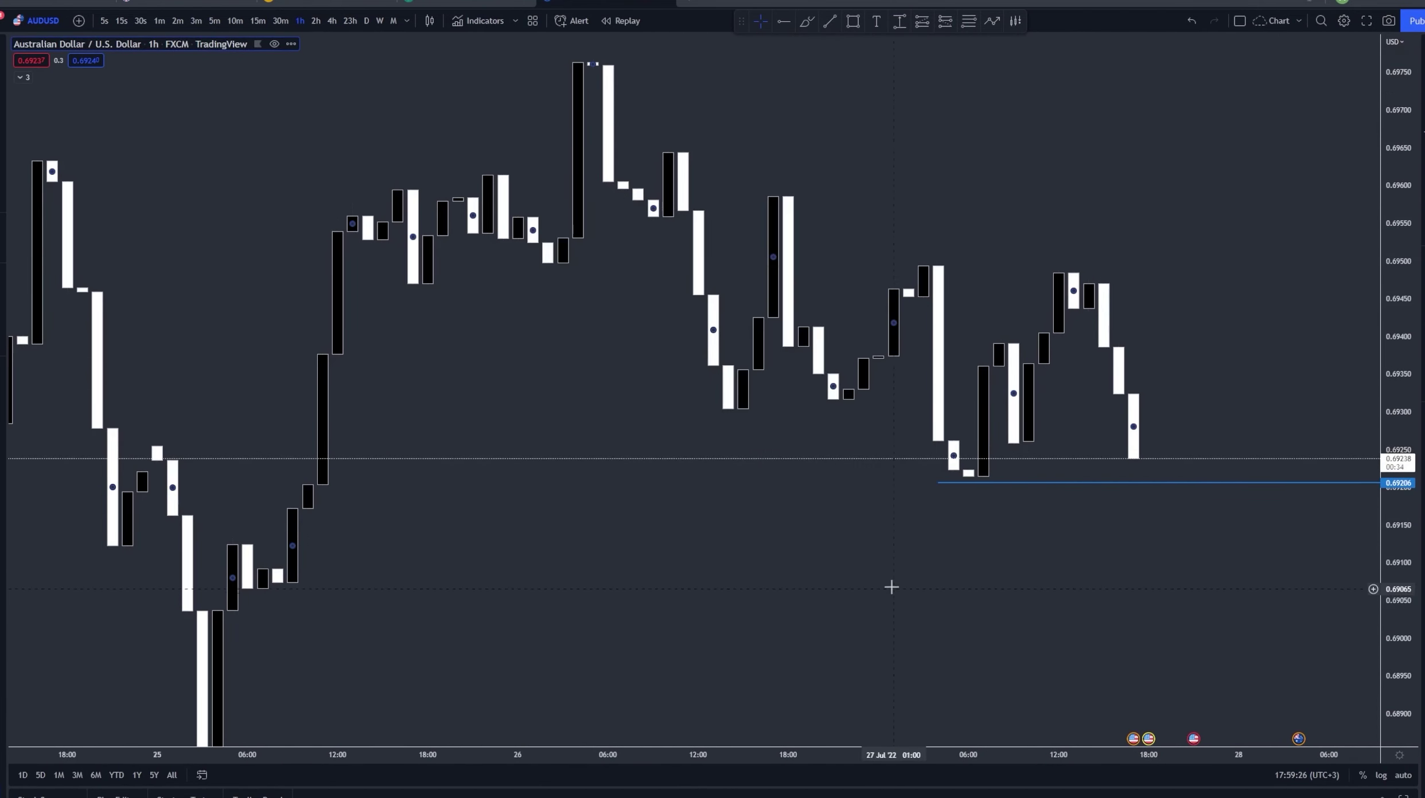
- Brush a projected path from the latest candle up to about 0.6936 and down to about 0.6903, and remove the brush drawings
scroll(1161, 420, up, 3)
drag(1397, 462, 1398, 272)
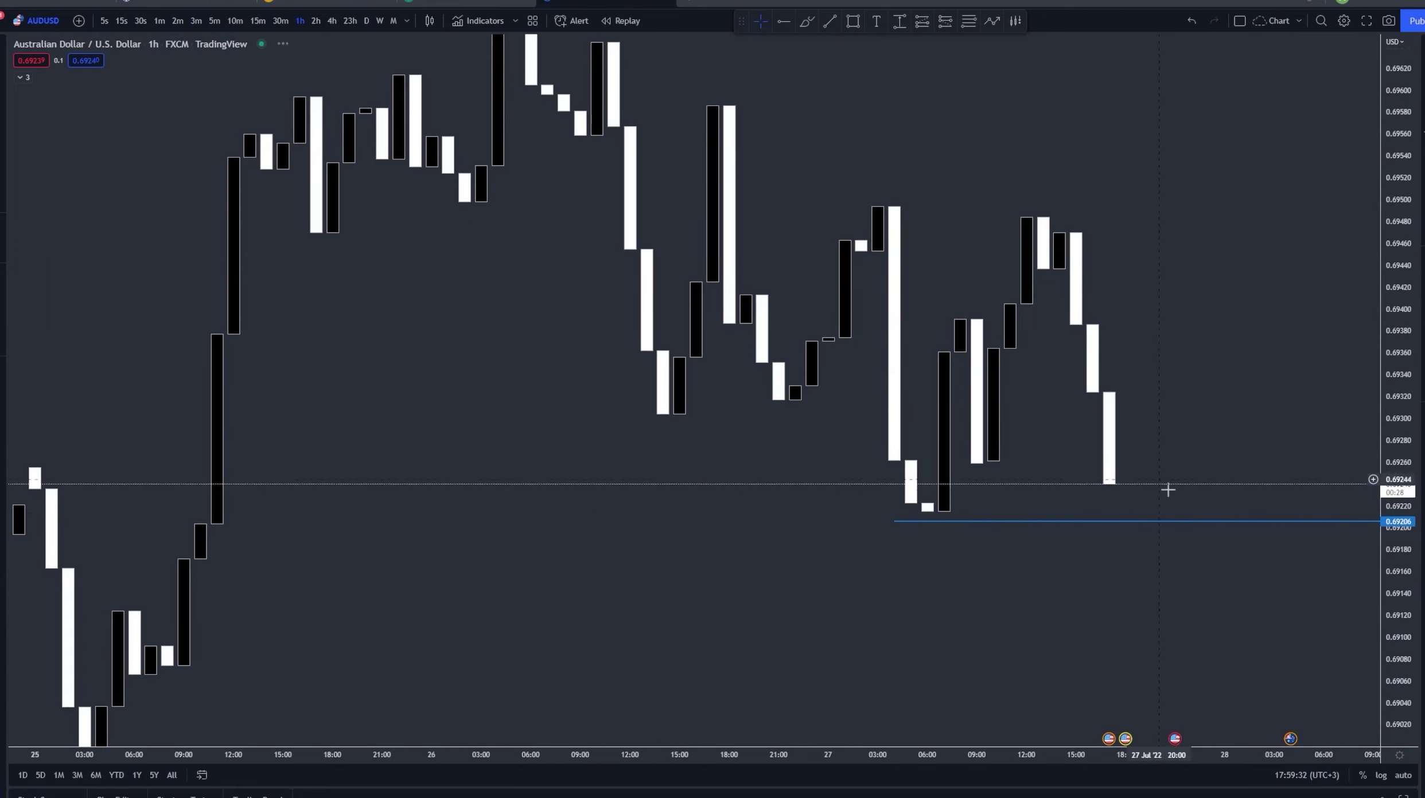
scroll(1238, 495, down, 2)
drag(1410, 436, 1072, 456)
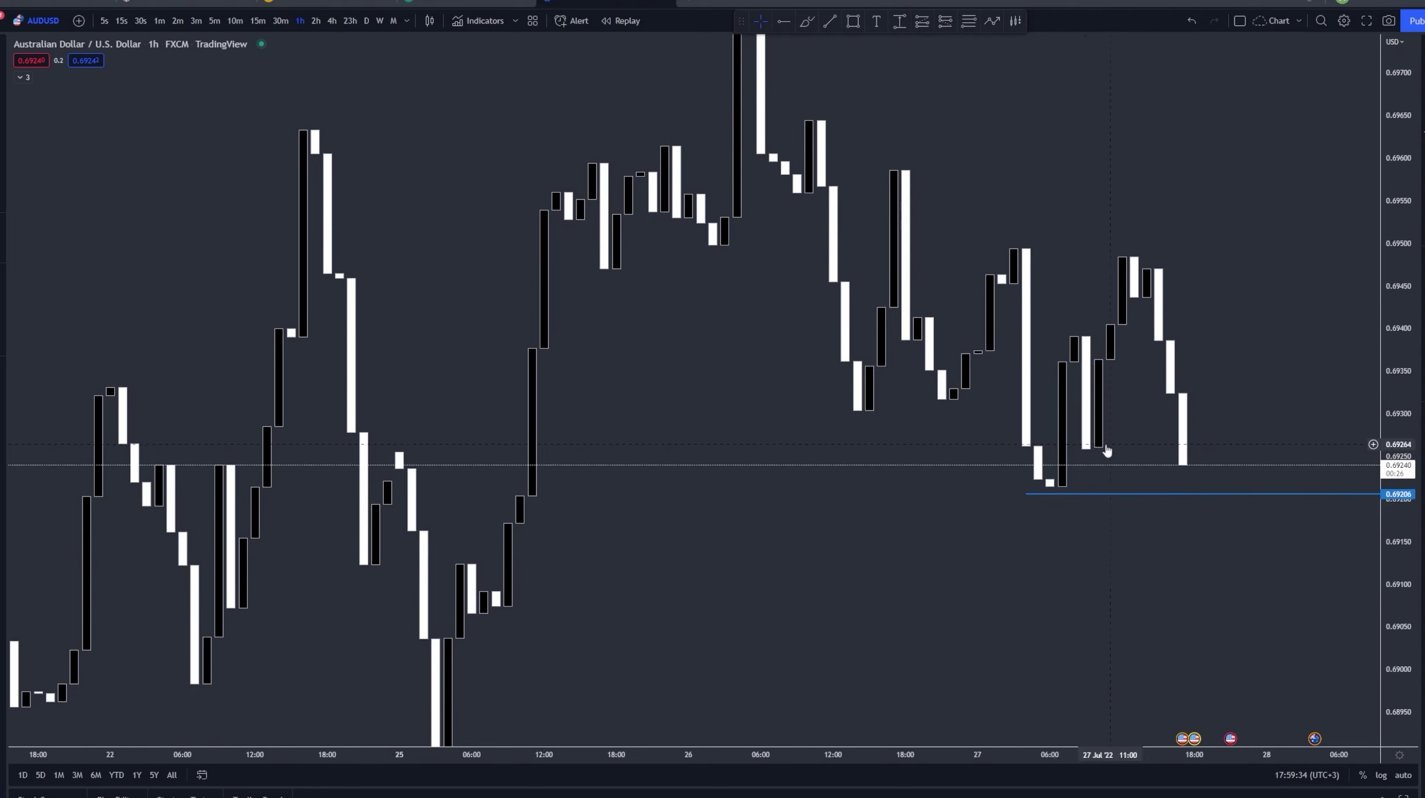
drag(1204, 226, 1095, 194)
click(808, 21)
mouse_move(1084, 433)
mouse_down()
mouse_move(1123, 330)
mouse_move(1175, 615)
mouse_up()
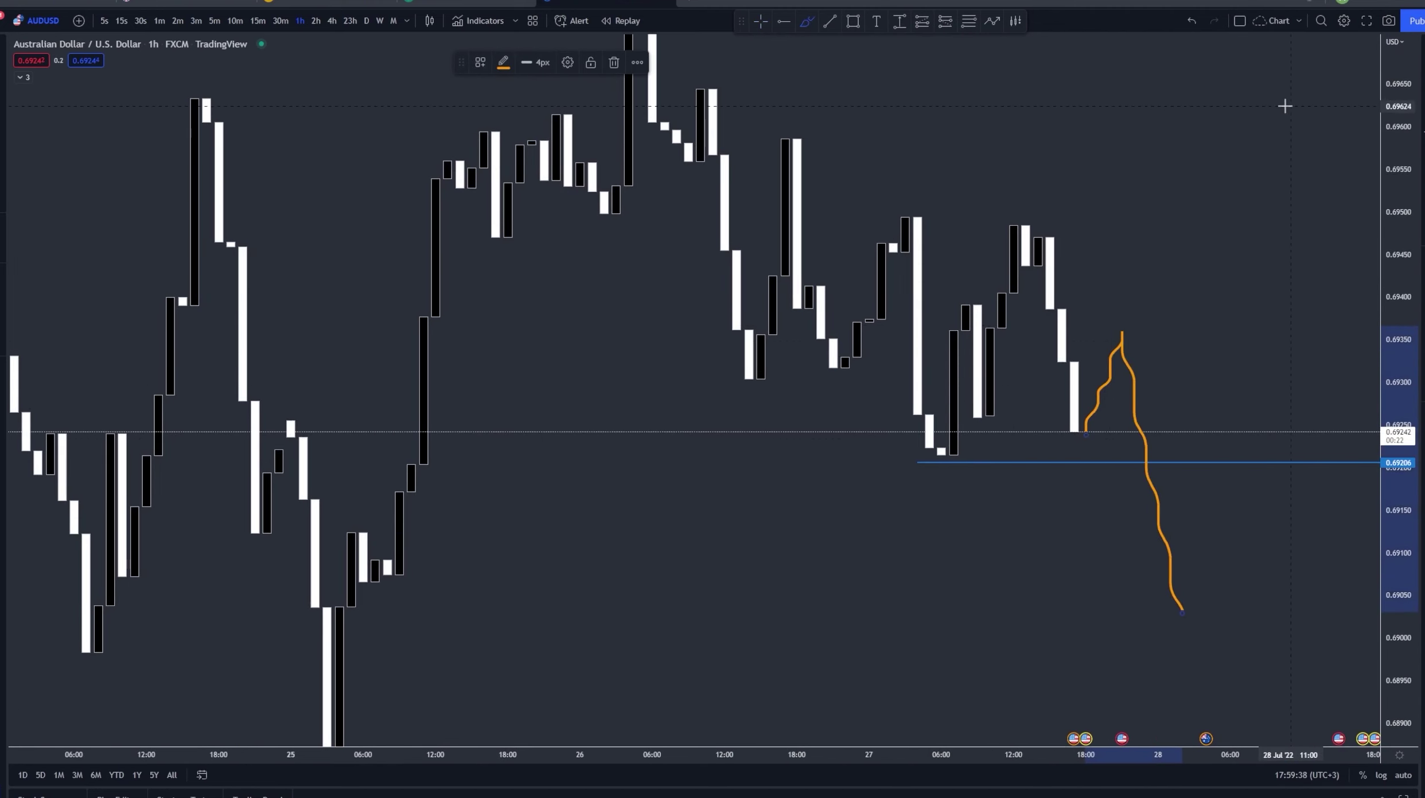
key(Delete)
mouse_move(969, 414)
mouse_down()
mouse_move(1144, 407)
mouse_move(1229, 334)
mouse_up()
click(1191, 22)
click(1191, 22)
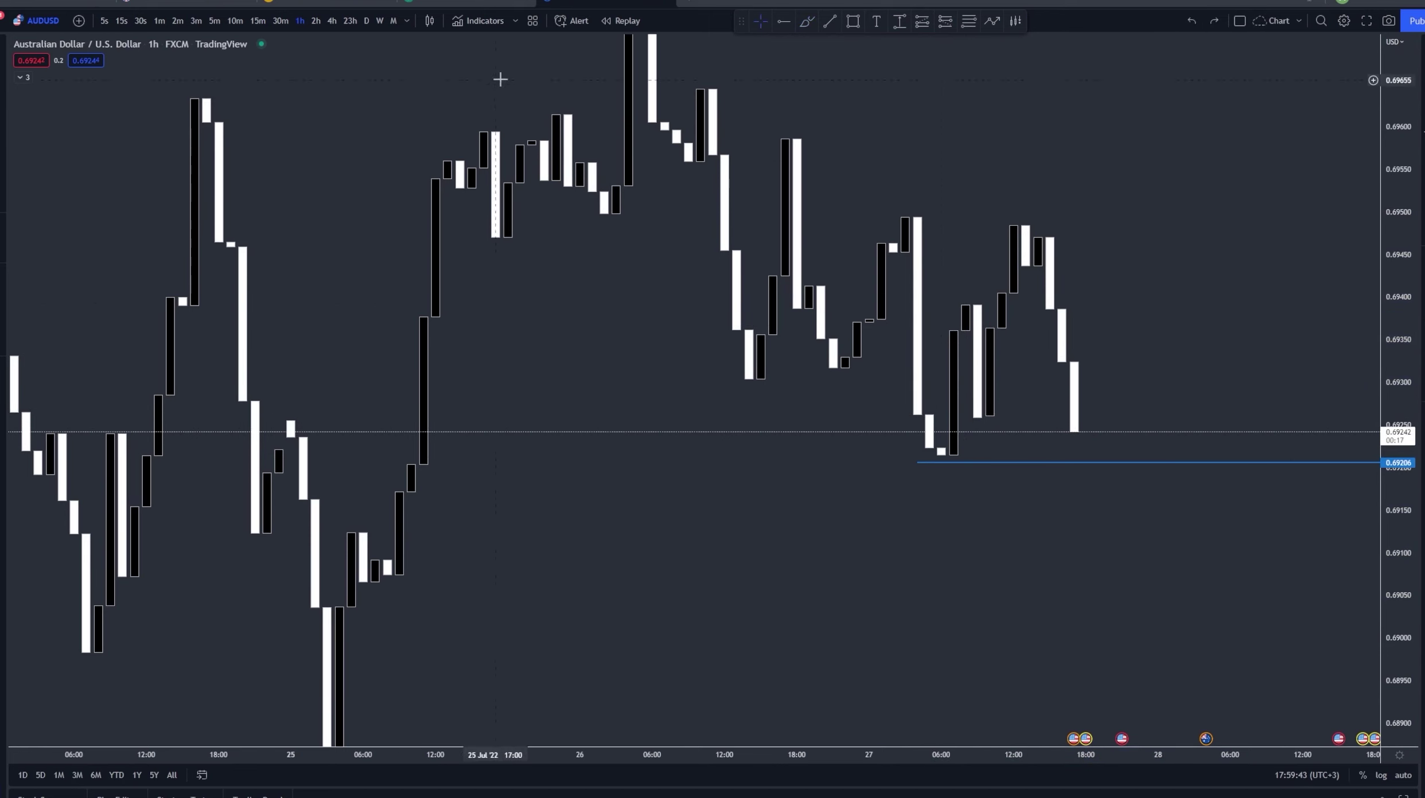
- Turn the candle wicks back on in the chart settings and show the 1-hour candles from 15 to 27 July
double_click(1005, 304)
click(665, 363)
click(866, 593)
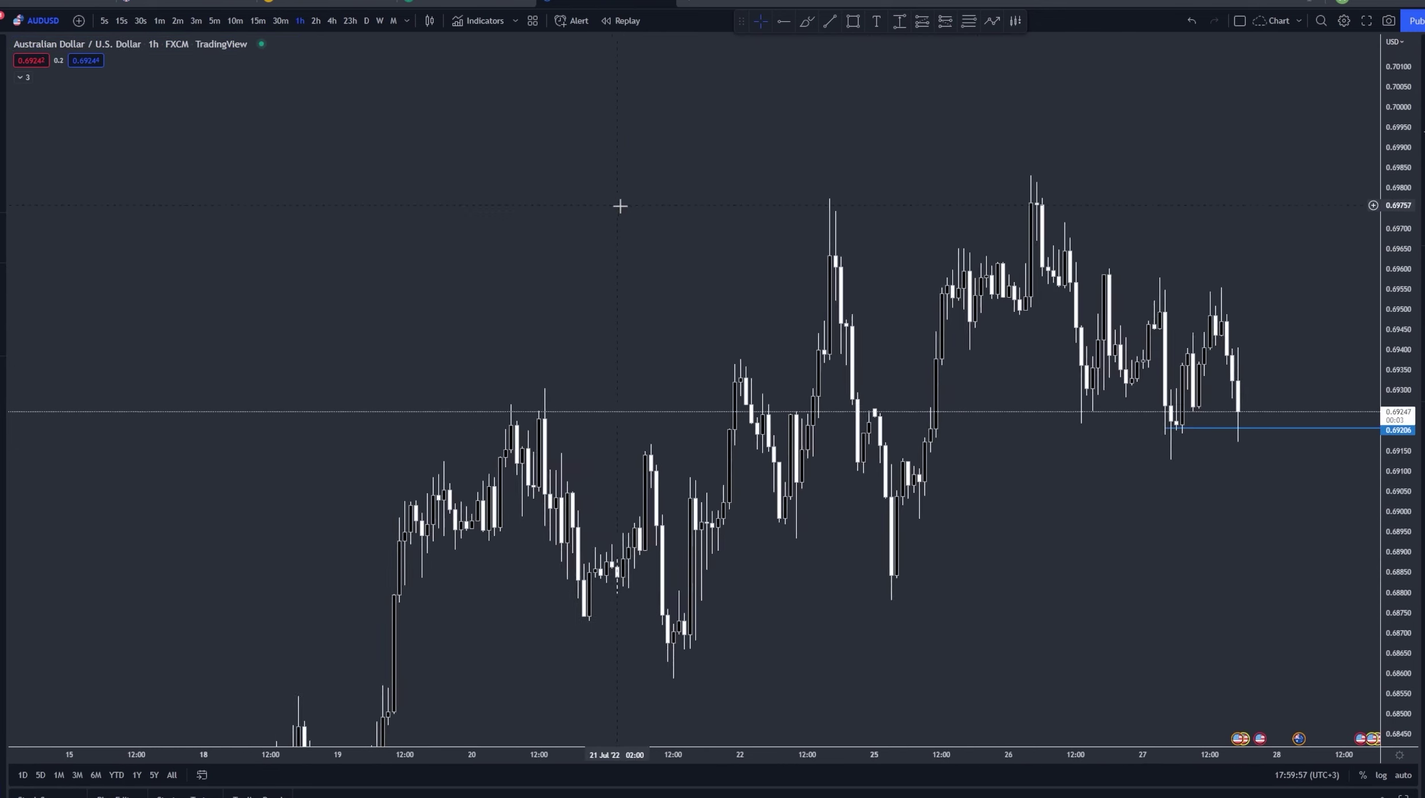
drag(615, 202, 571, 159)
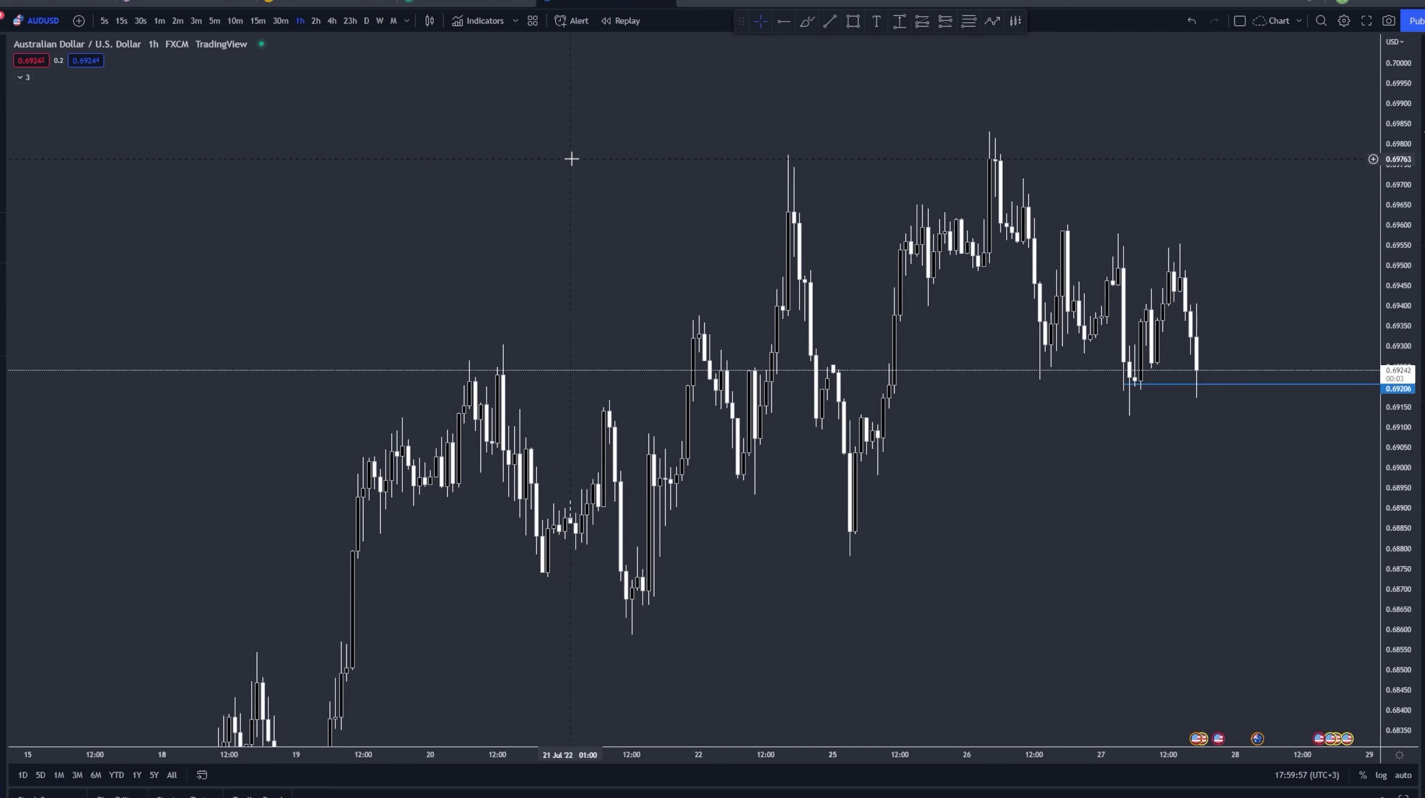